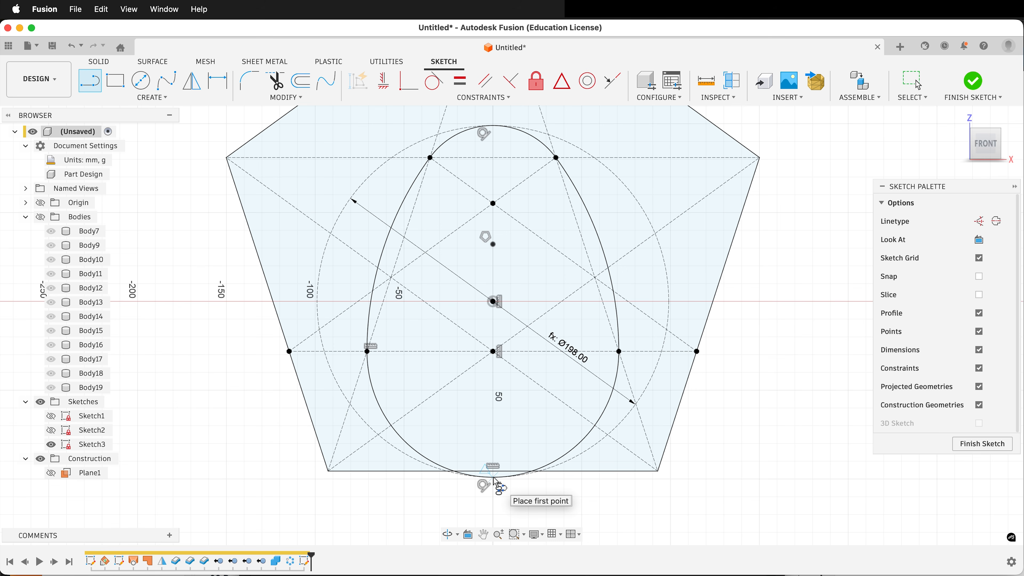
Step: Draw a vertical line from the egg outline's lowest point to its highest point and finish the sketch
click(492, 477)
double_click(492, 126)
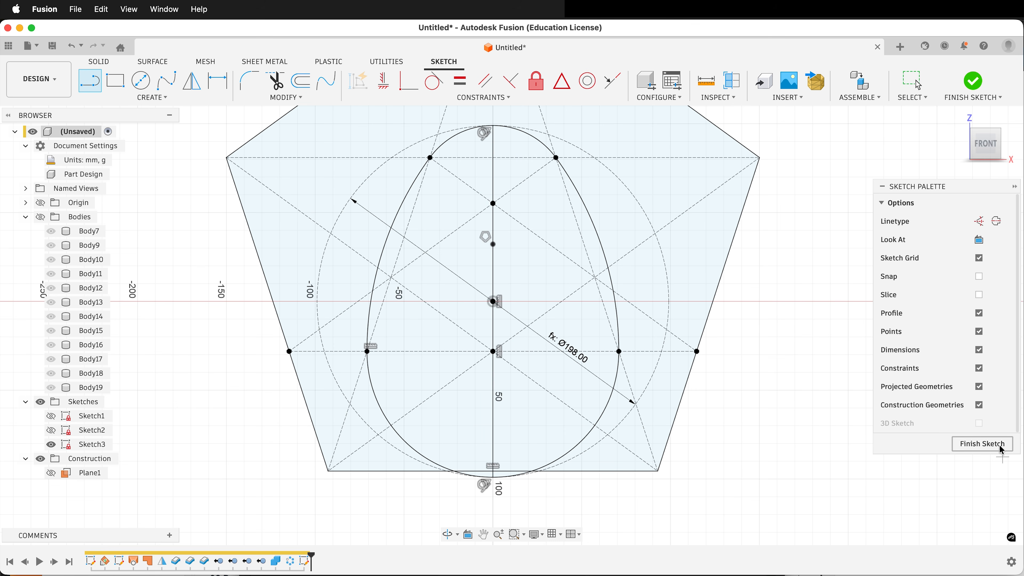
click(982, 443)
Step: Start a Revolve of the right half of the egg profile about its vertical centre line
click(140, 81)
click(550, 264)
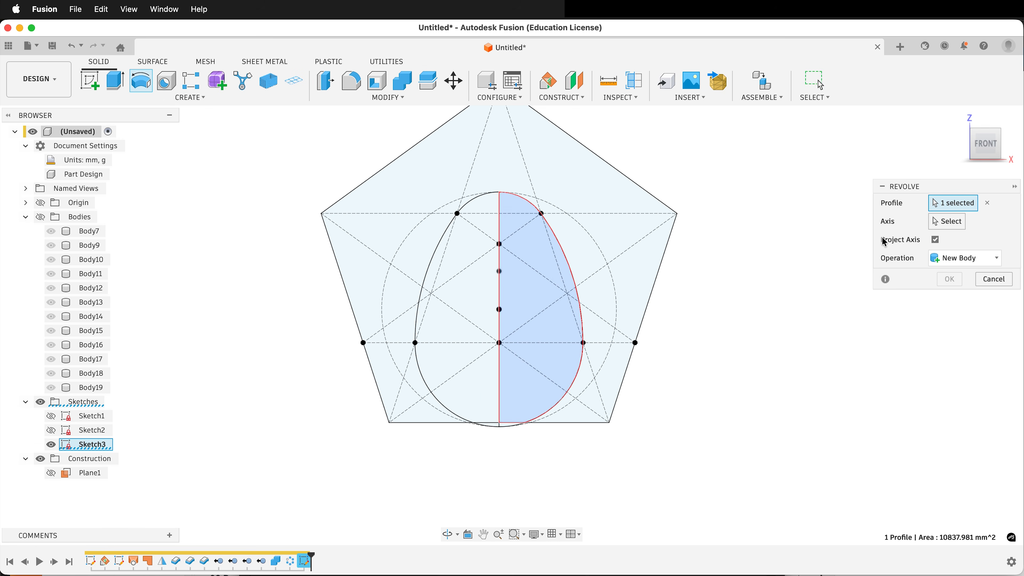
click(946, 221)
click(500, 299)
Step: Show the hidden bodies and complete the 360-degree revolve as an Intersect operation on them
click(40, 216)
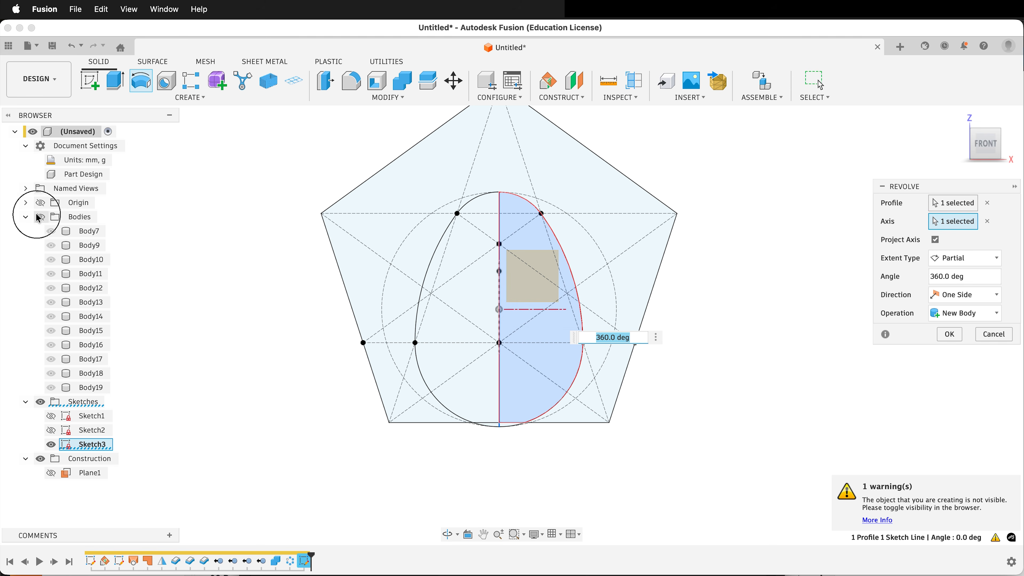
shift+scroll(577, 316, right, 5)
scroll(579, 320, up, 5)
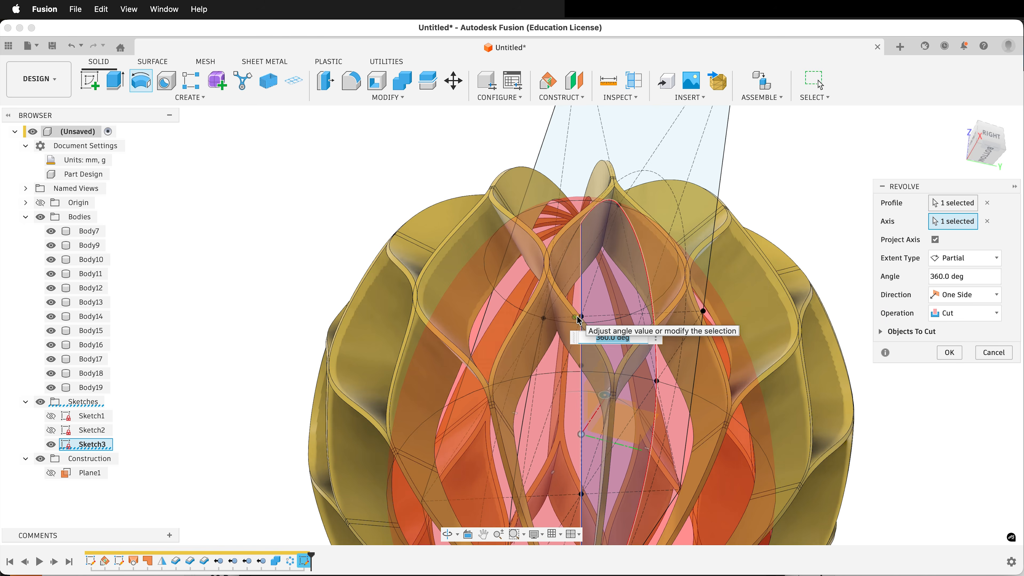
scroll(579, 321, down, 5)
click(965, 313)
click(954, 334)
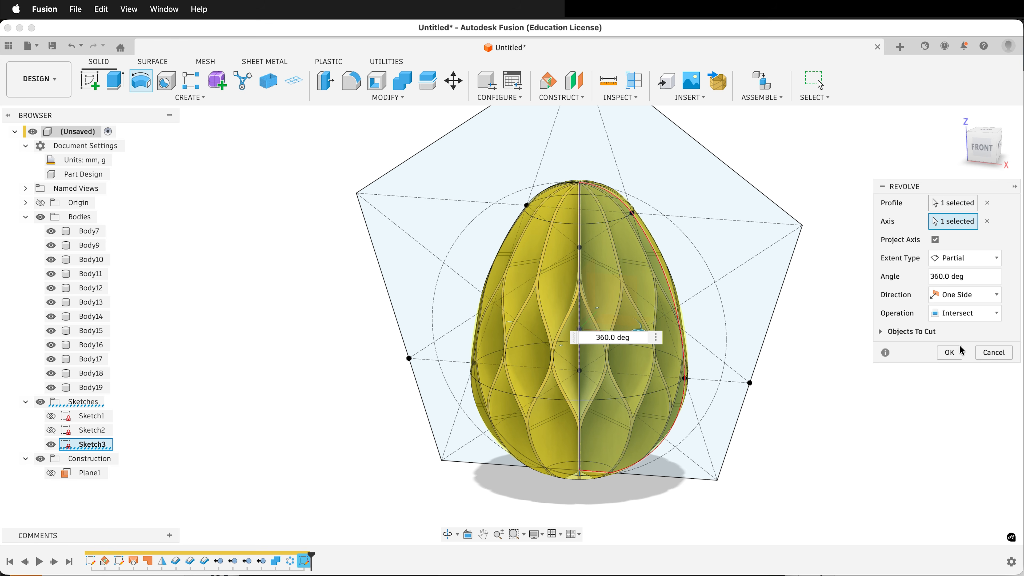
click(948, 352)
Step: Add a user parameter named diameter in mm with the expression 200
click(387, 97)
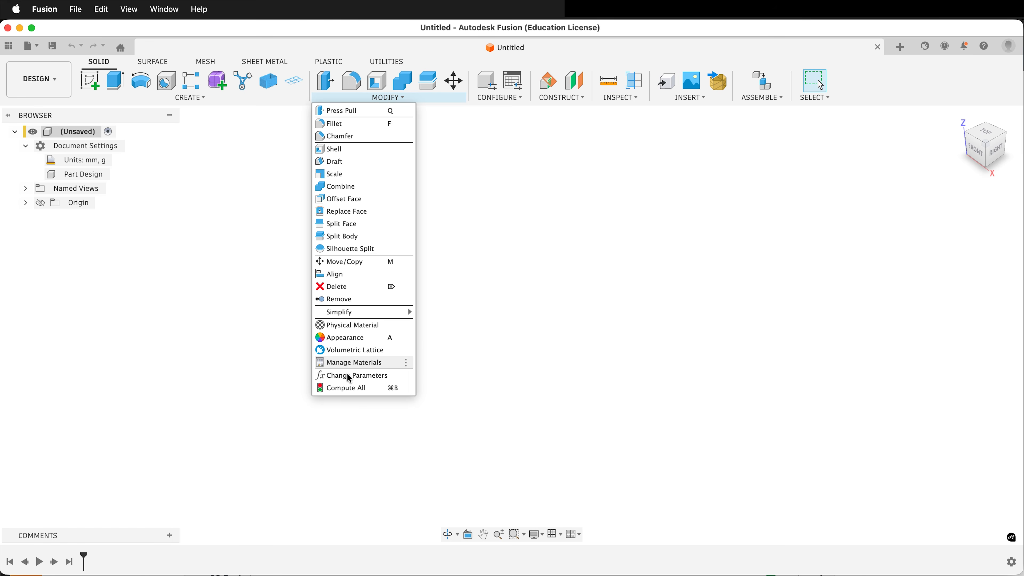
click(347, 375)
click(770, 185)
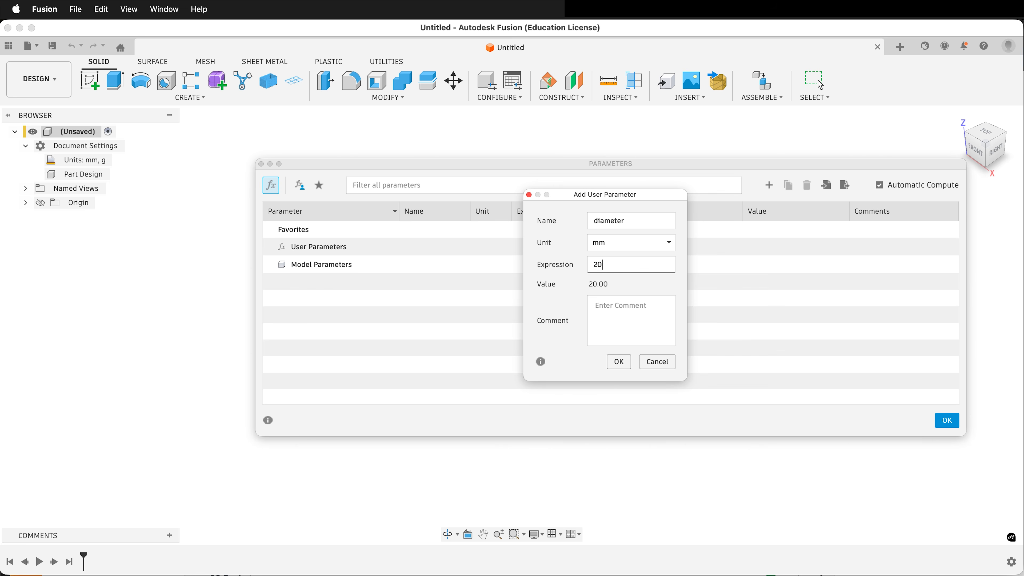
click(619, 362)
click(947, 421)
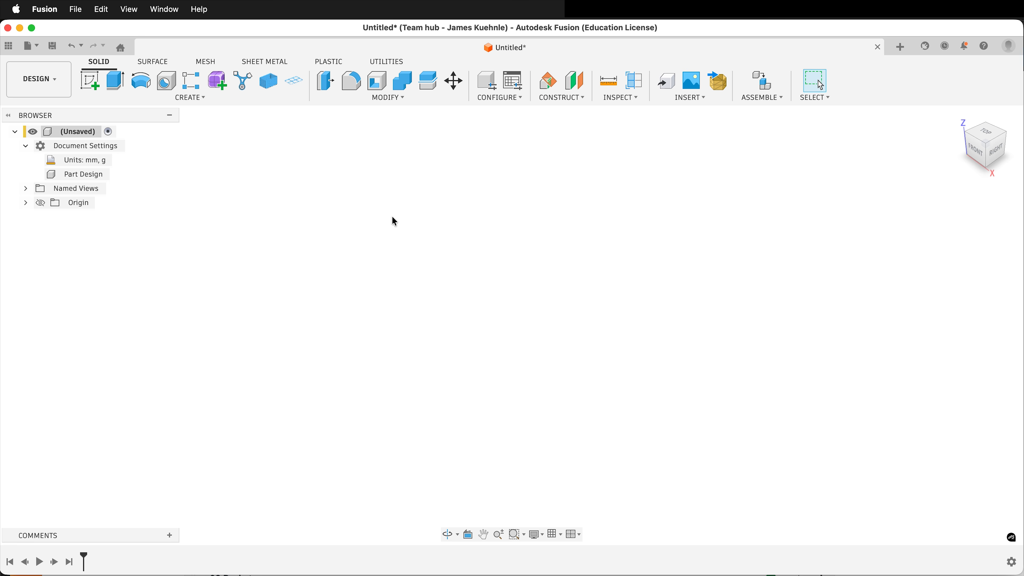
Step: Sketch a circle centred on the origin on the front plane, with its diameter set to the diameter parameter
click(90, 81)
click(533, 313)
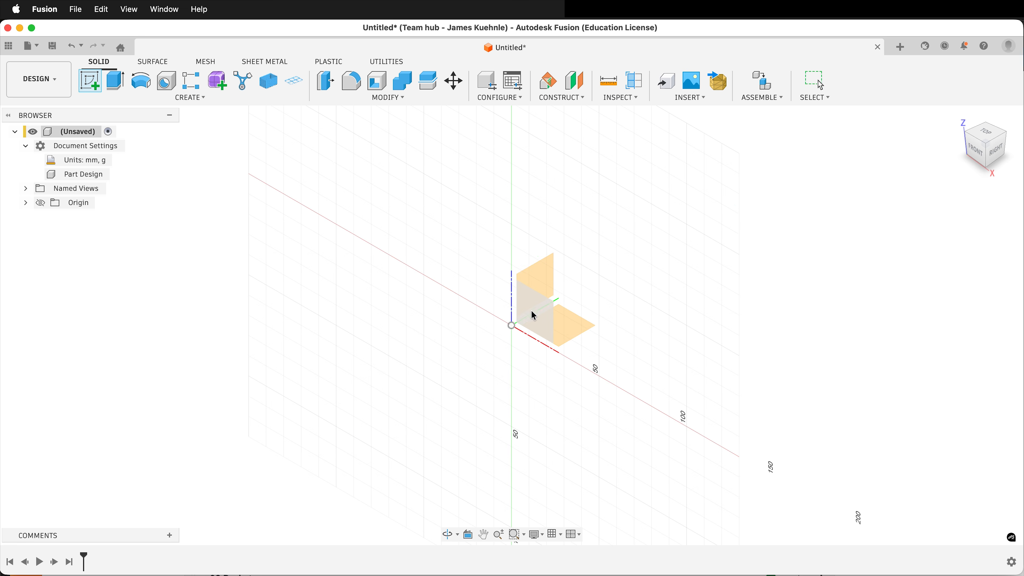
key(c)
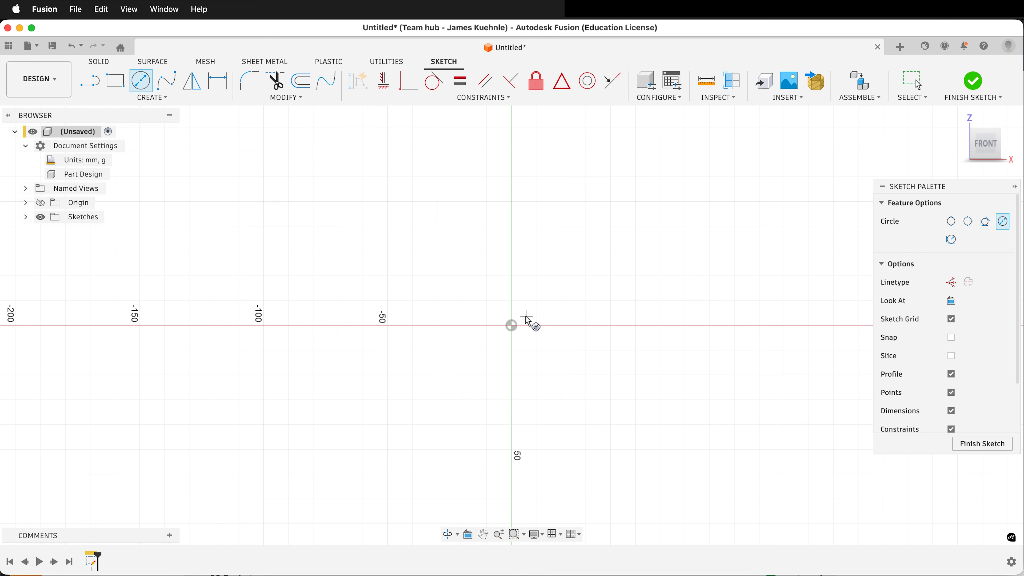
click(512, 325)
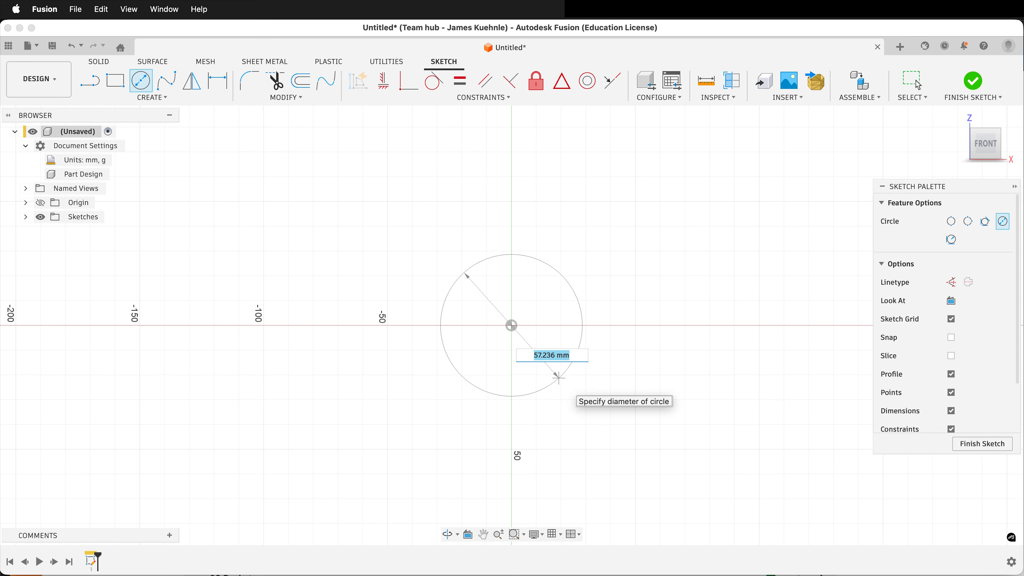
text(diamerter)
key(Return)
Step: Draw a horizontal line from the circle's centre to its right edge and finish the sketch
key(l)
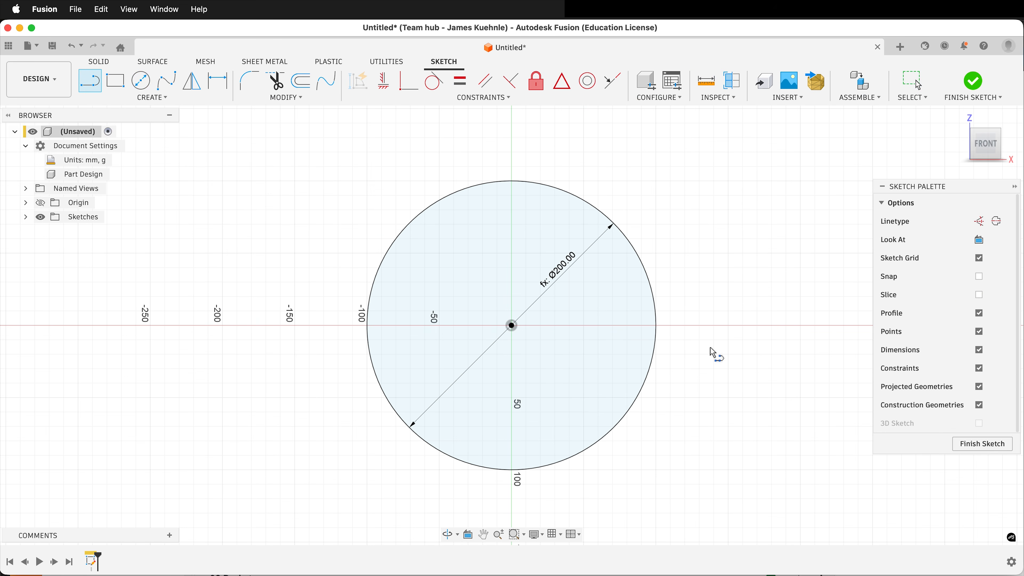
click(512, 325)
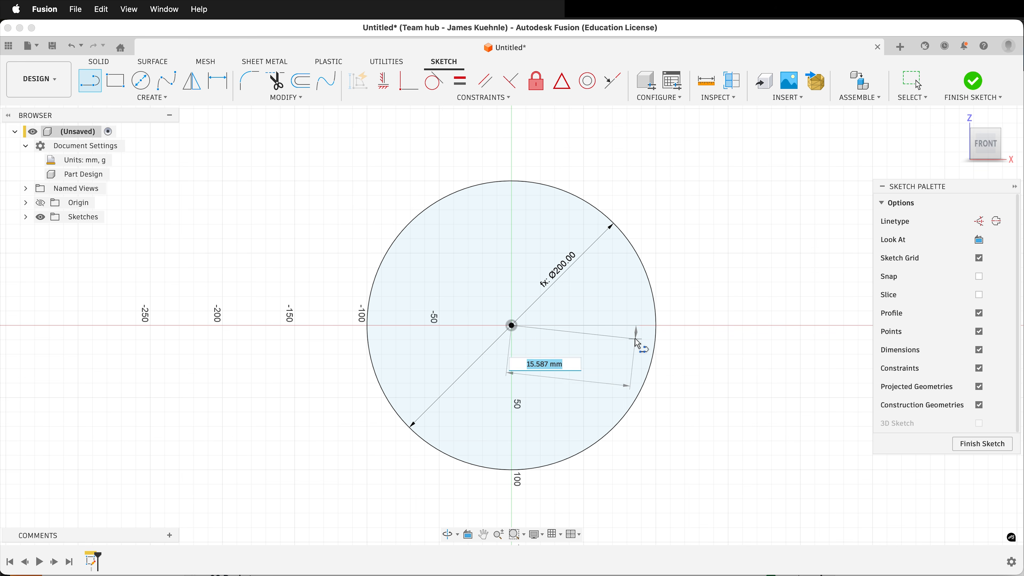
double_click(656, 326)
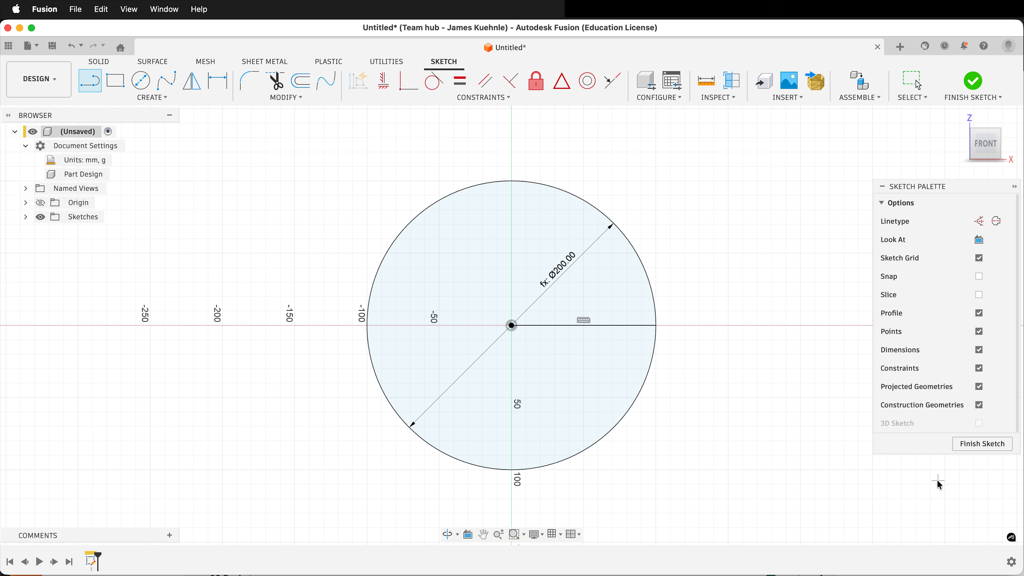
click(982, 444)
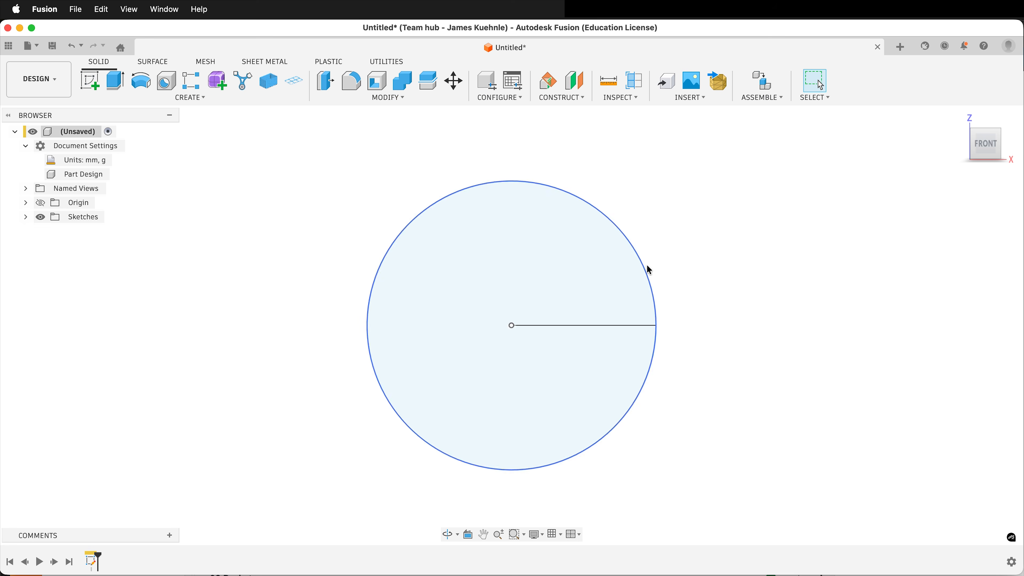
Step: Construct a plane at a 10-degree angle about the vertical Z axis
click(560, 99)
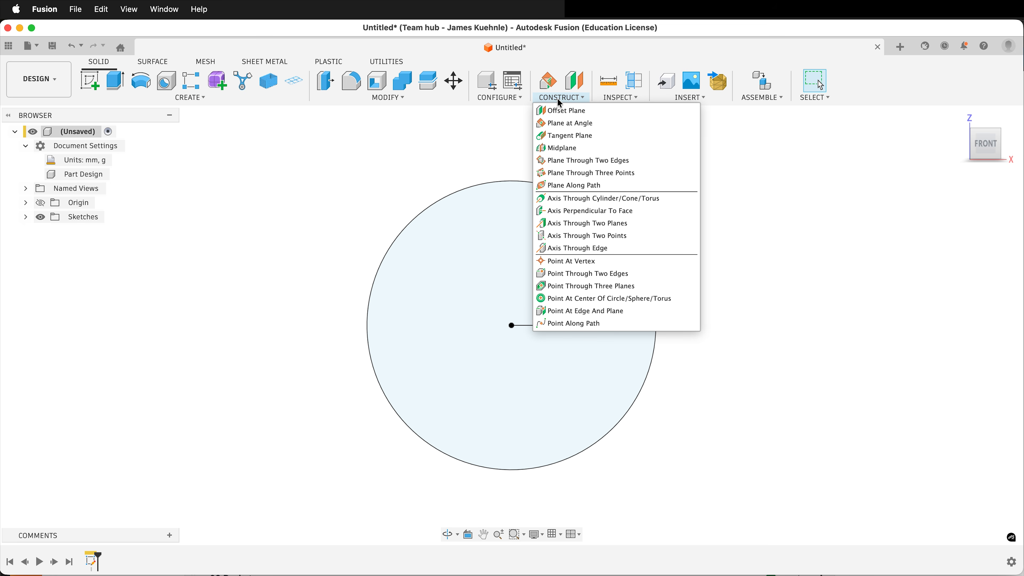
click(558, 122)
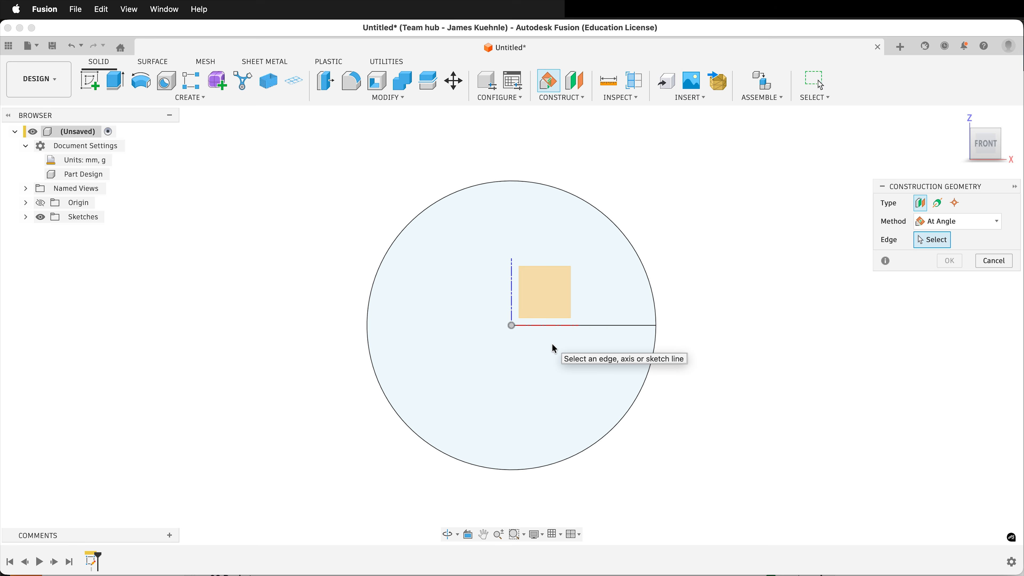
click(512, 280)
text(1)
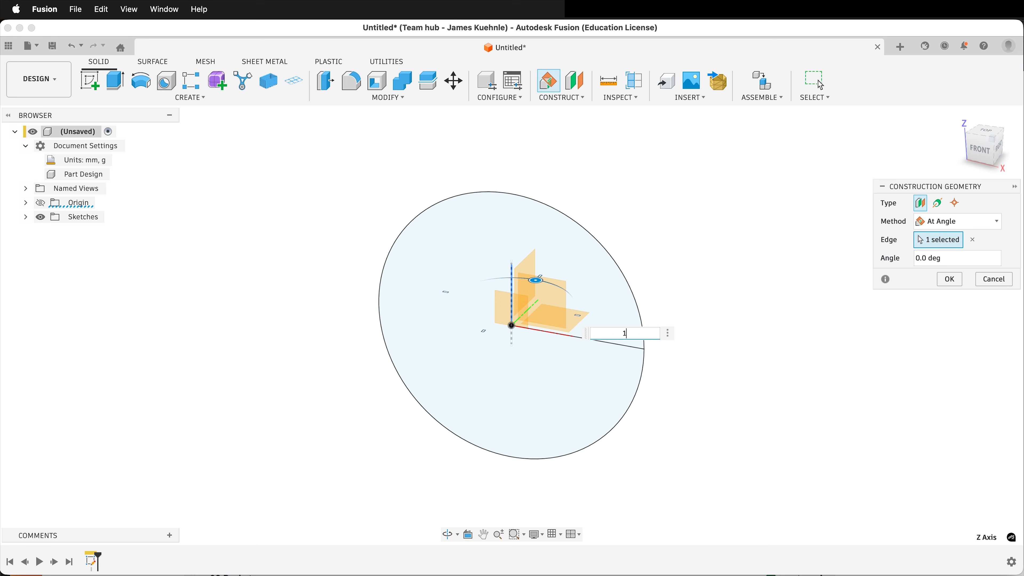
text(0)
key(Return)
Step: Start a sketch on the angled plane and draw an origin-centred circle whose diameter is the diameter parameter
click(91, 83)
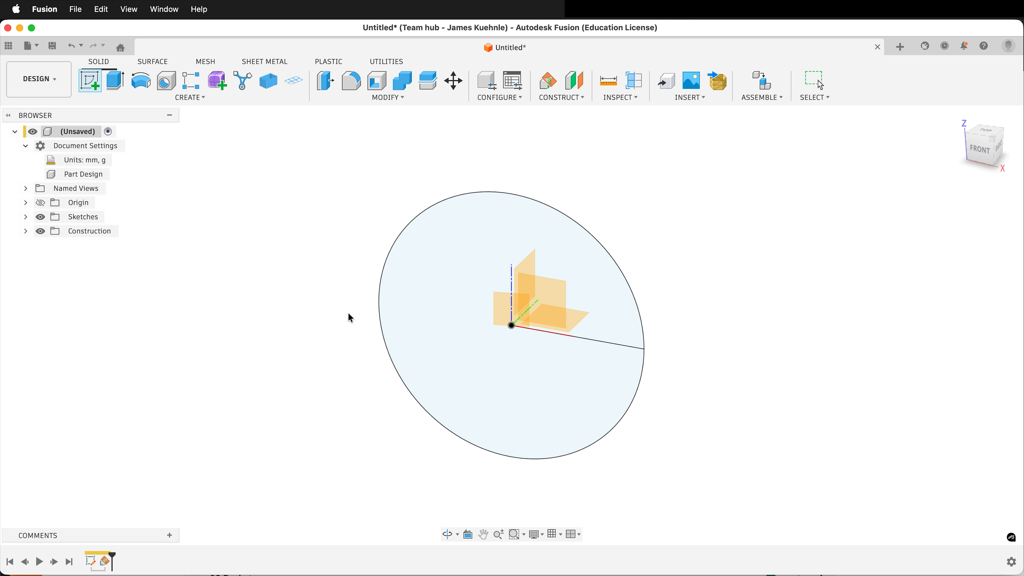
click(505, 314)
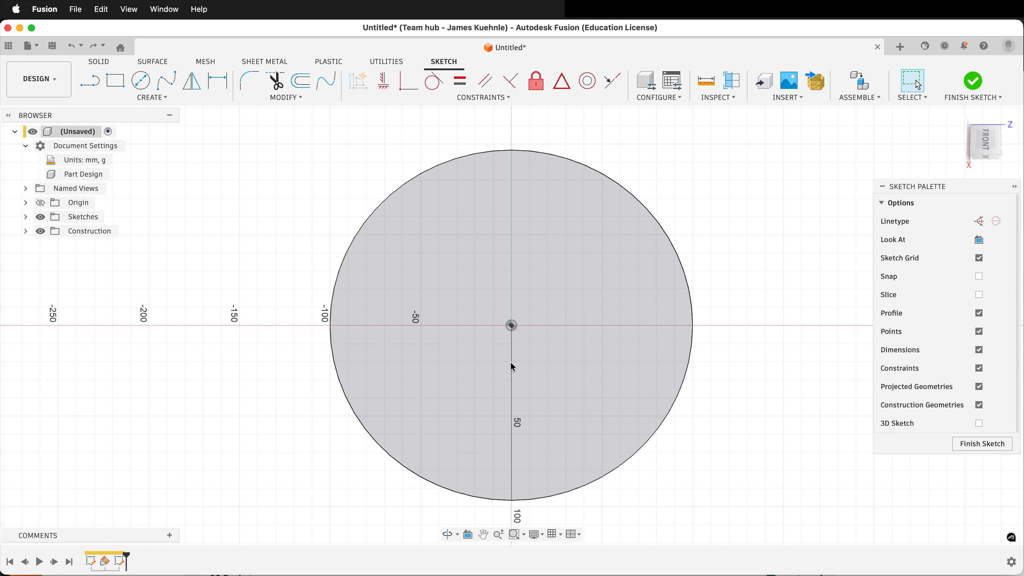
key(c)
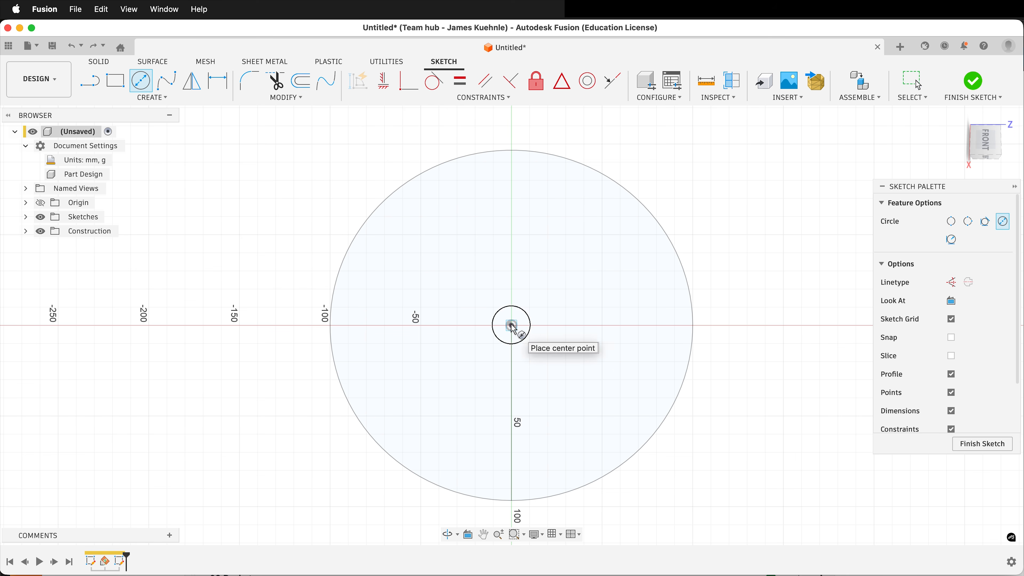
click(511, 326)
text(diamet)
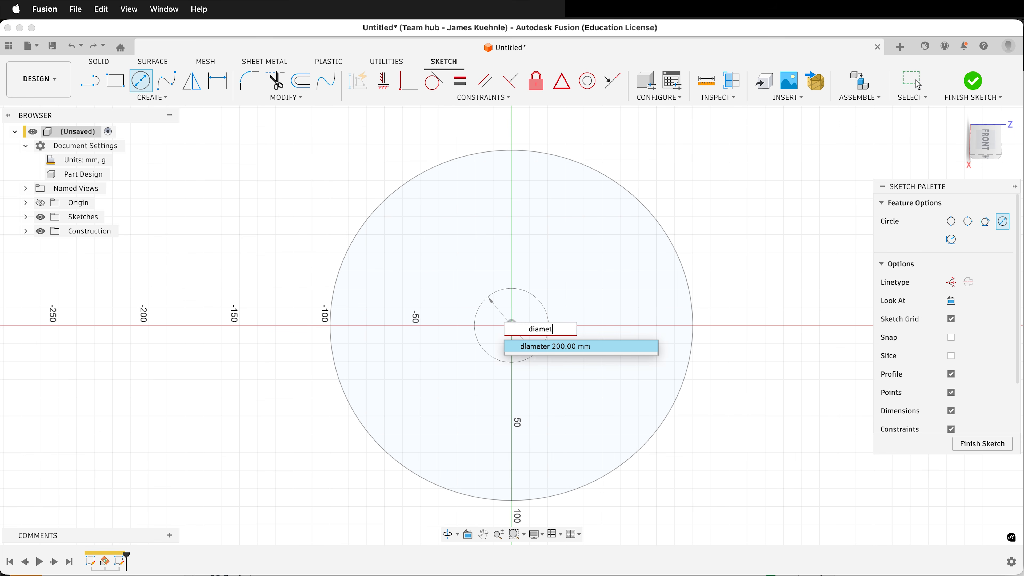
key(Return)
key(Return)
Step: Draw two horizontal lines from the circle's centre, one to its right edge and one to its left edge
key(l)
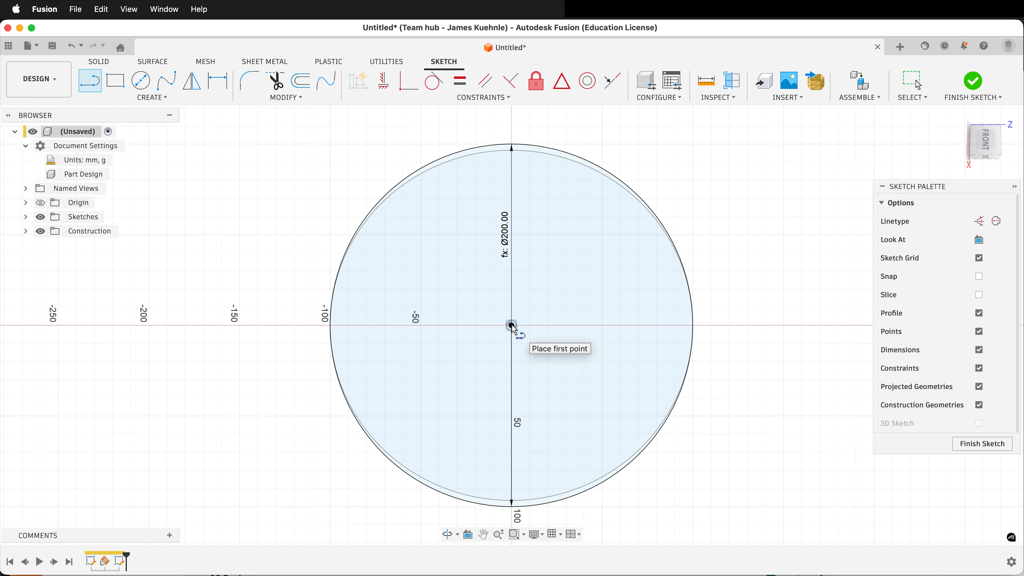
click(512, 326)
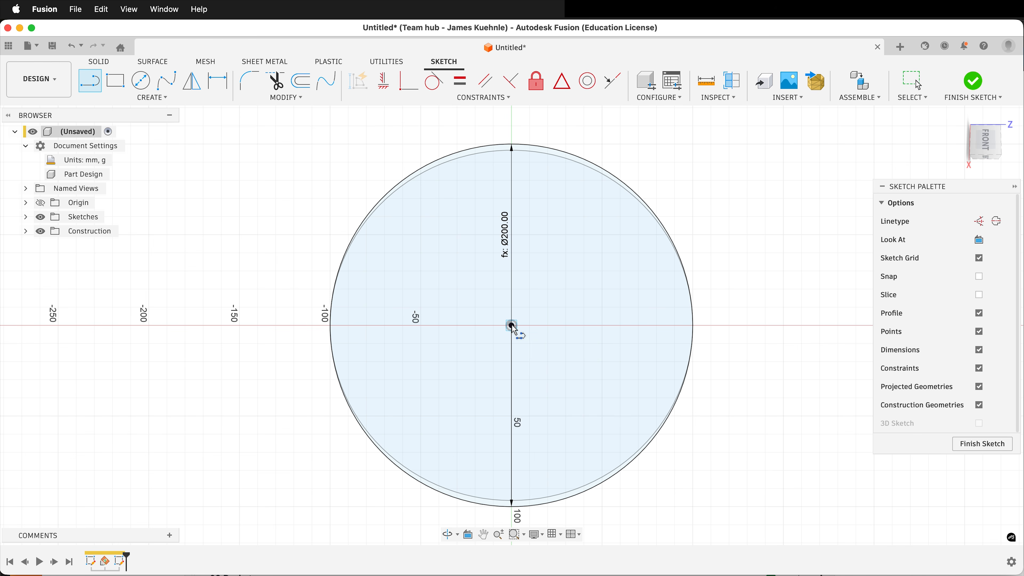
click(692, 325)
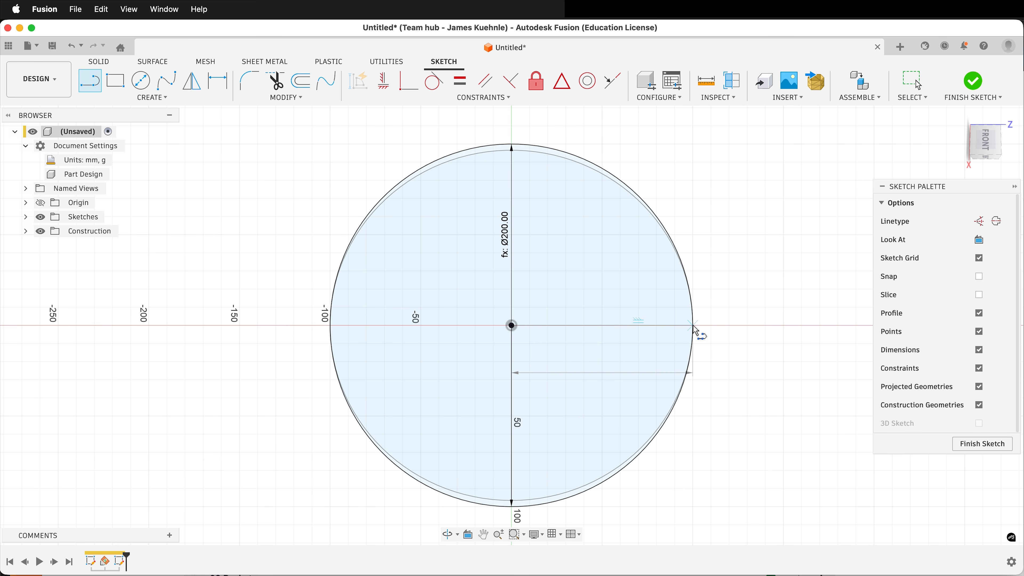
click(511, 326)
click(330, 325)
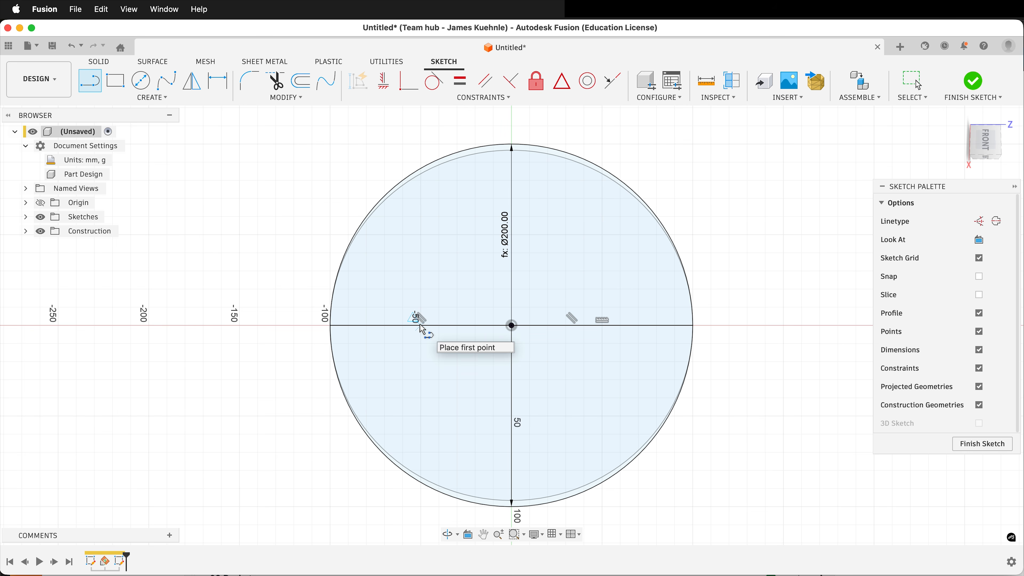
Step: Draw a perpendicular line down to the circle from the midpoint of each horizontal radius line
click(422, 325)
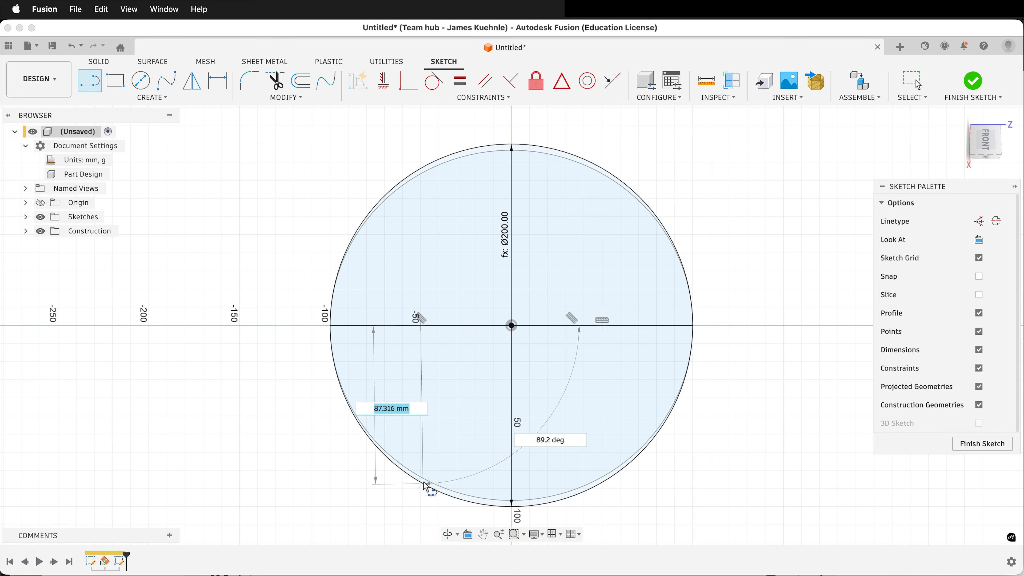
click(424, 483)
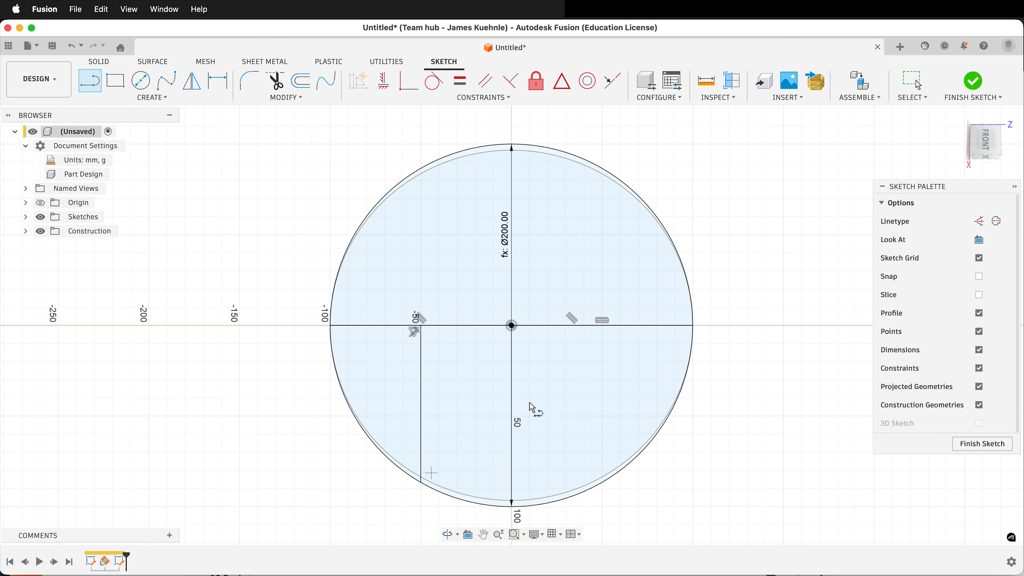
click(602, 325)
click(602, 482)
Step: Draw a second vertical line about 5 mm outside each of the two existing ones, from the horizontal line down to the circle
scroll(402, 373, up, 4)
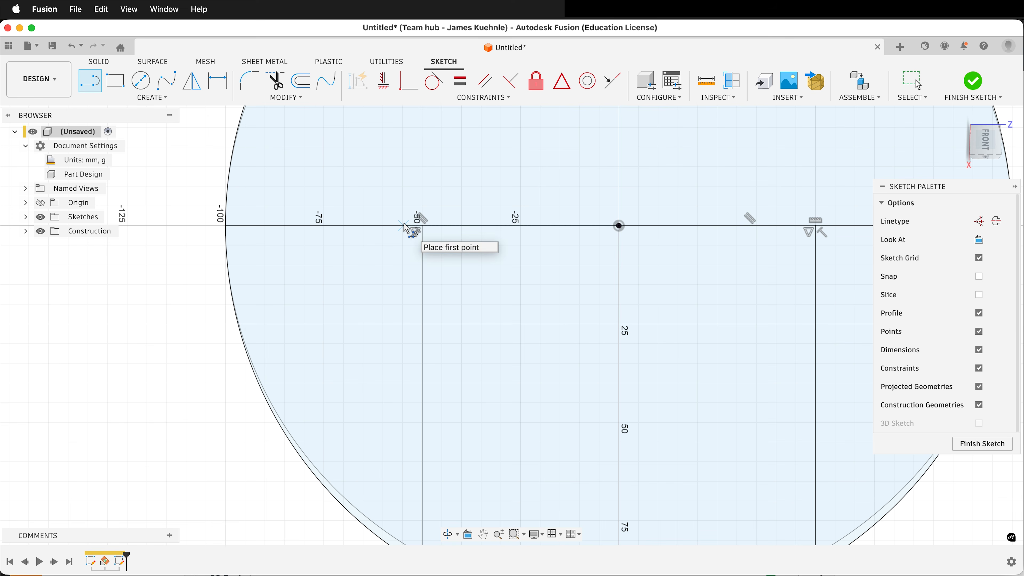
click(404, 226)
scroll(397, 457, down, 2)
middle_drag(398, 451, 406, 416)
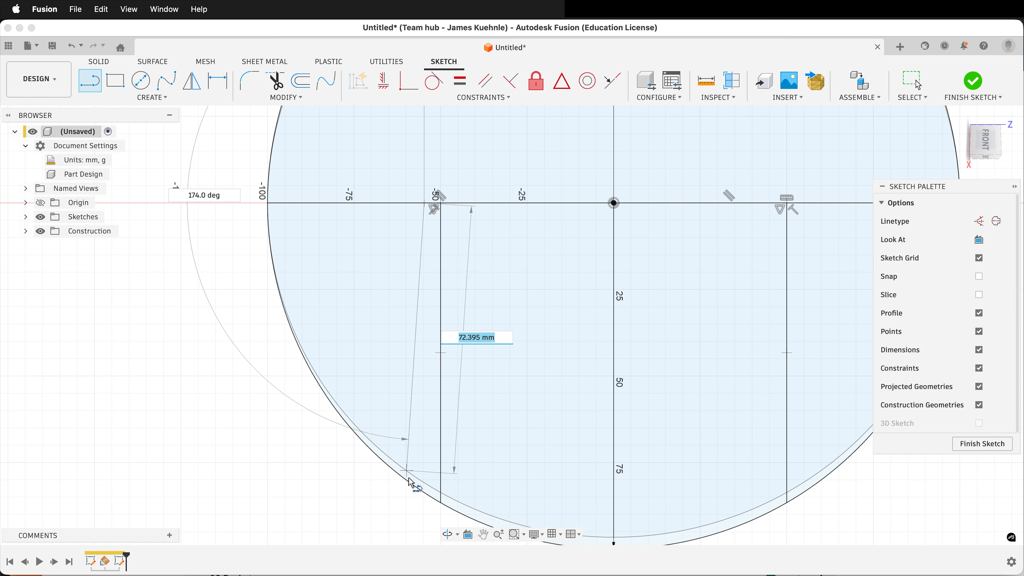
click(426, 496)
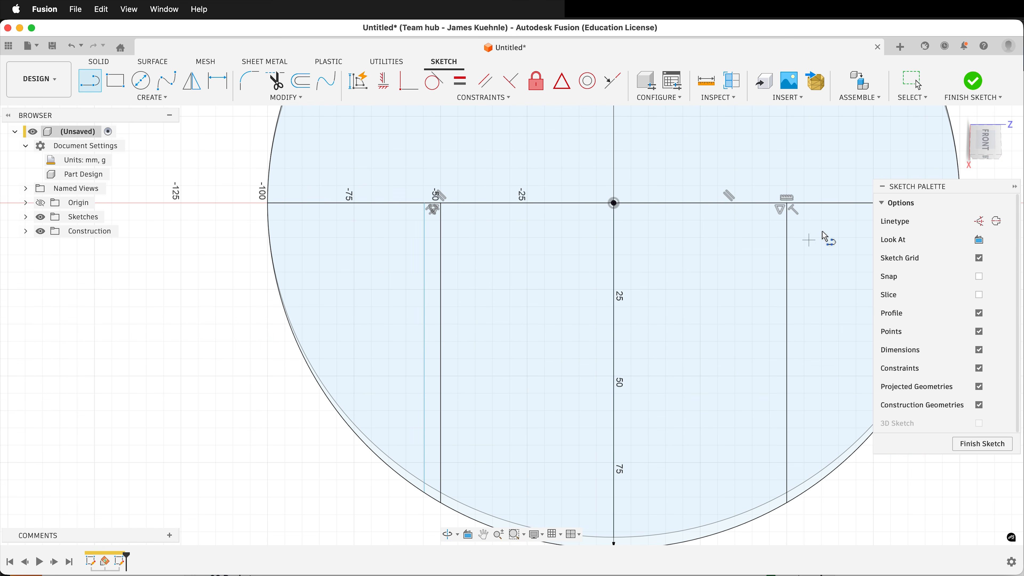
click(805, 203)
click(806, 490)
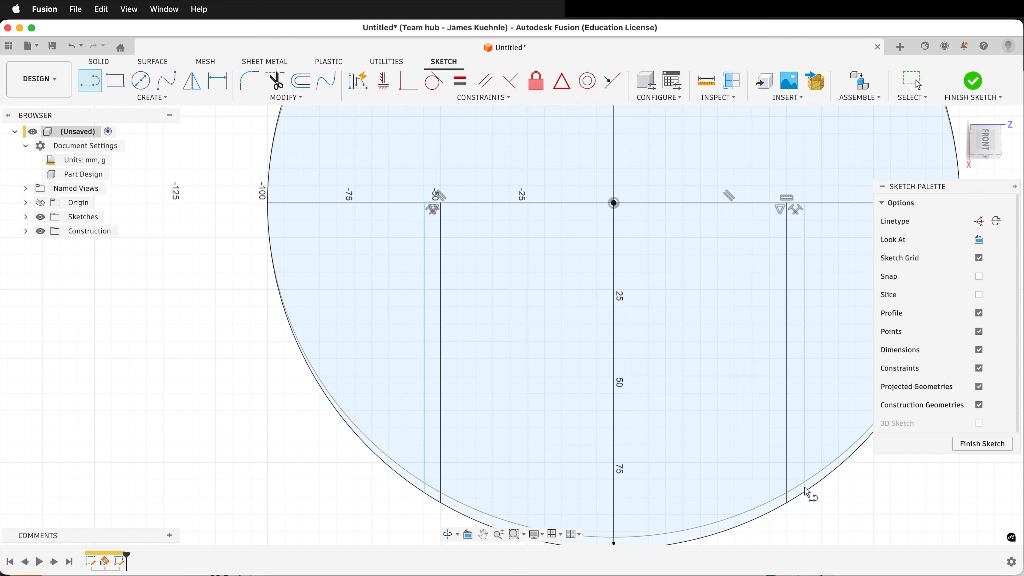
Step: Dimension the gap between the left pair of vertical lines to 2 mm
key(d)
click(424, 286)
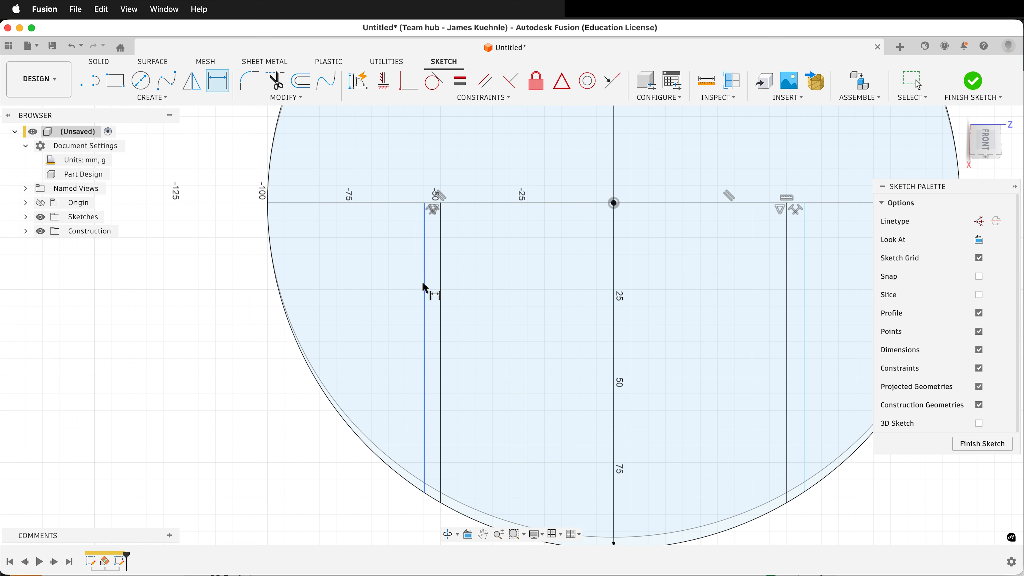
click(441, 293)
click(439, 293)
text(2)
key(Return)
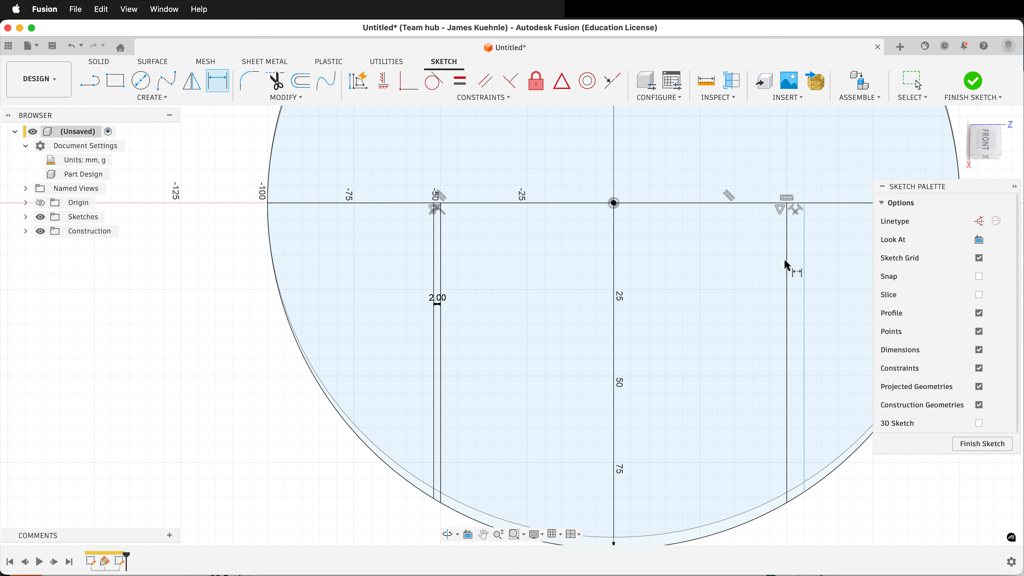
Step: Dimension the gap between the right pair of vertical lines by referencing the left pair's 2 mm dimension, and finish the sketch
click(805, 317)
click(787, 325)
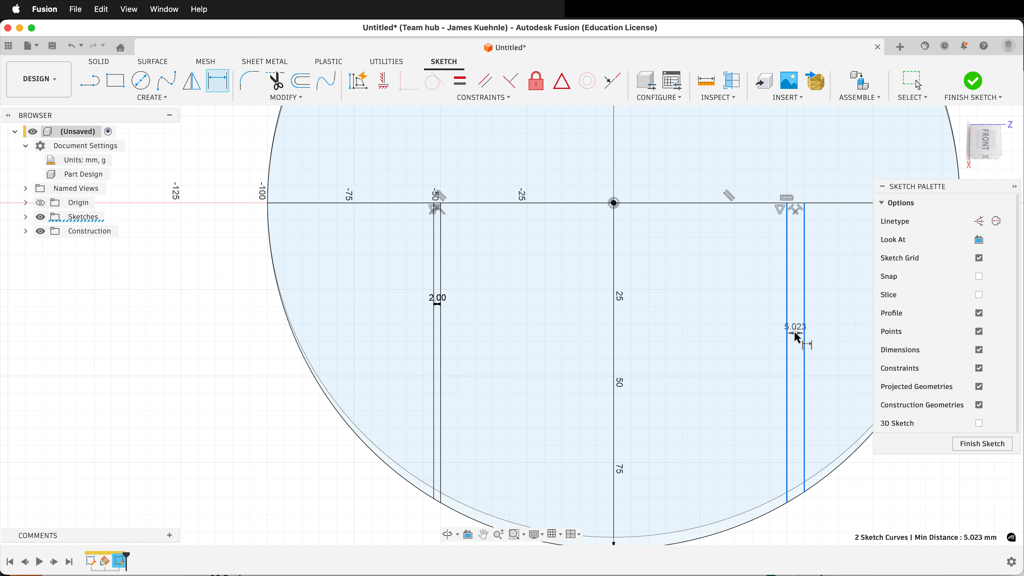
click(796, 336)
click(435, 297)
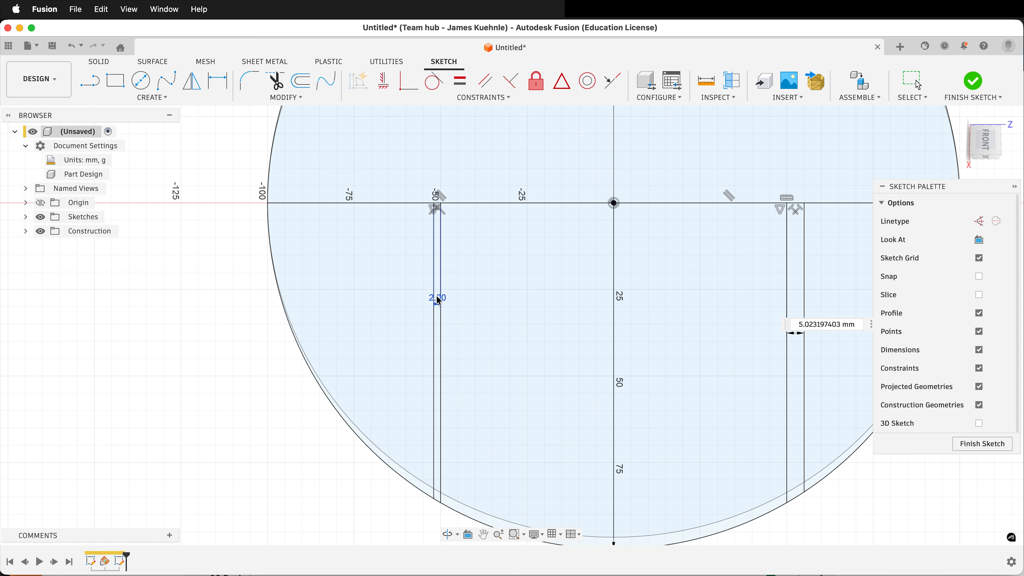
key(Return)
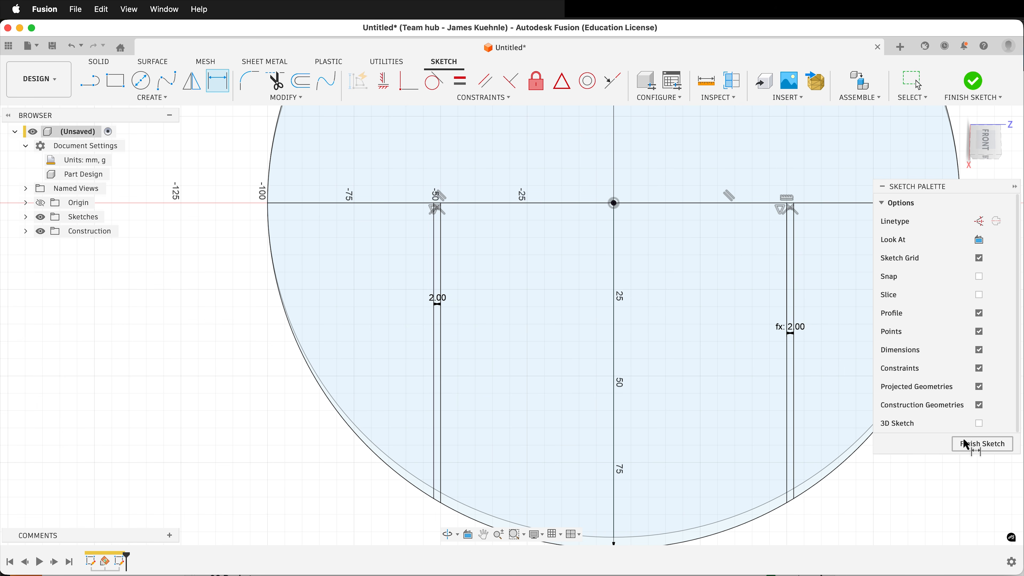
click(970, 443)
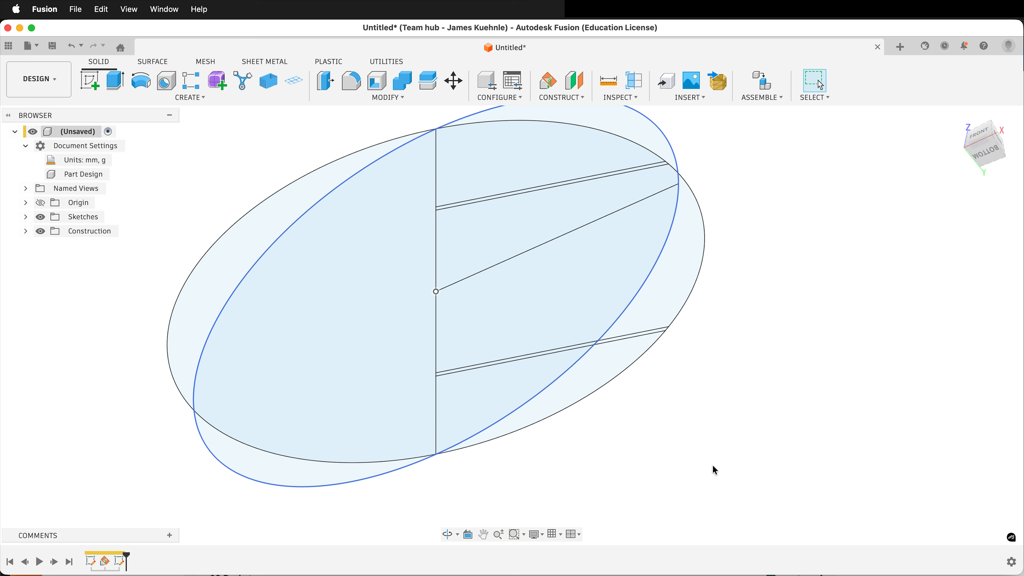
Step: Start a surface Loft with the two closely spaced lower lines of the second sketch as its first profiles, outer line first
click(959, 117)
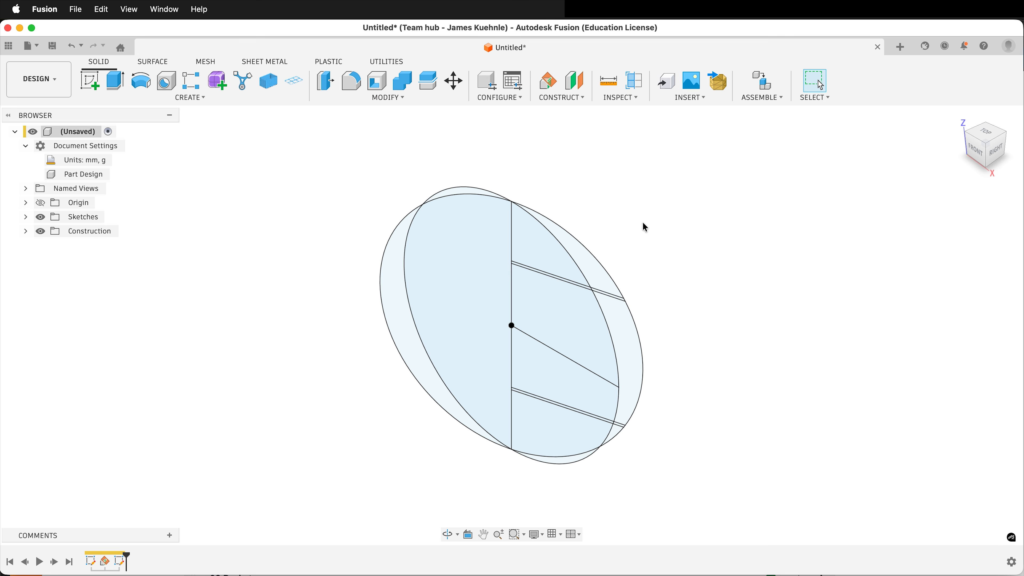
click(153, 64)
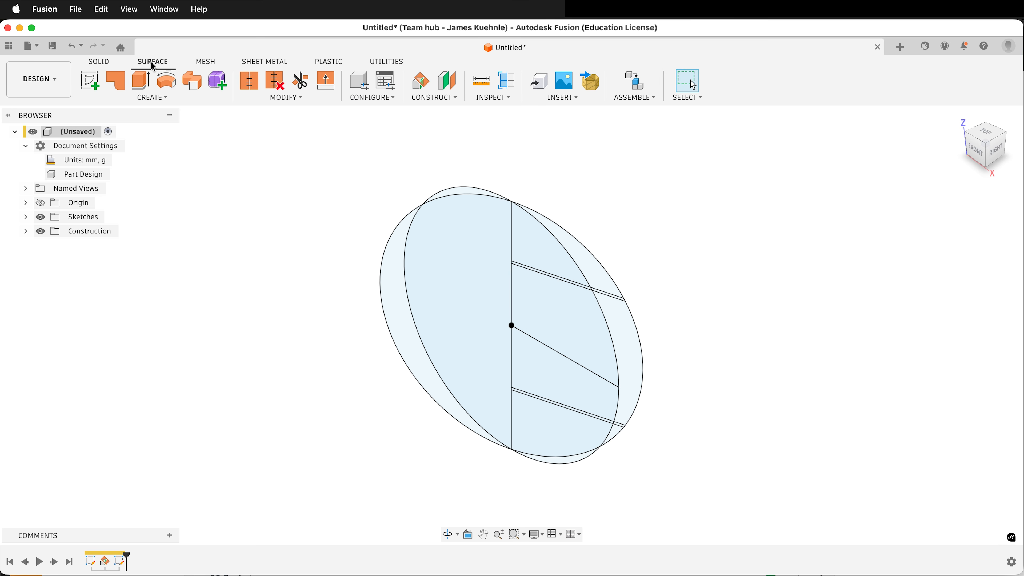
click(151, 98)
click(145, 185)
scroll(580, 366, up, 3)
scroll(578, 366, up, 2)
shift+scroll(578, 366, right, 5)
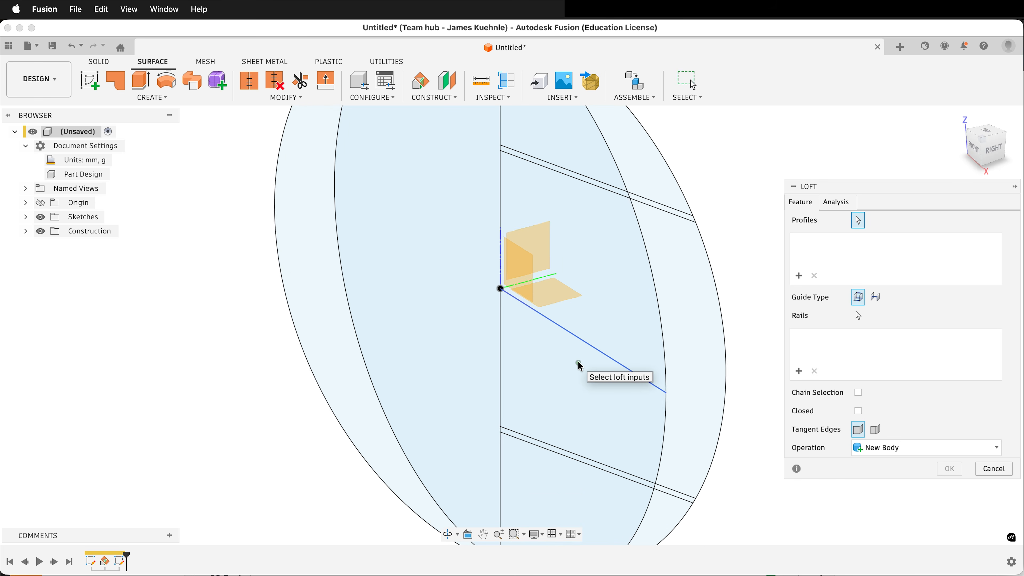
scroll(578, 366, down, 2)
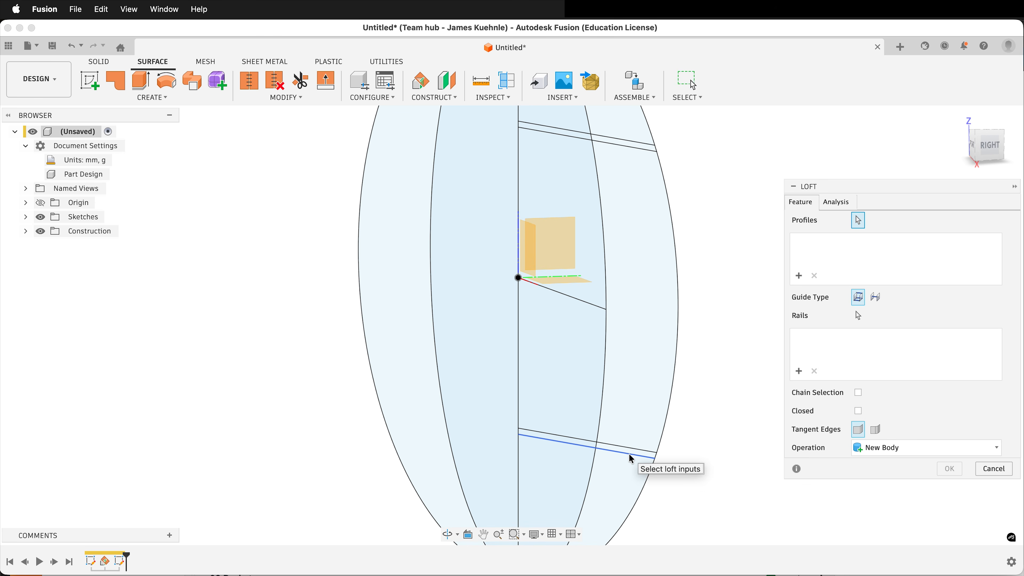
click(630, 454)
click(629, 449)
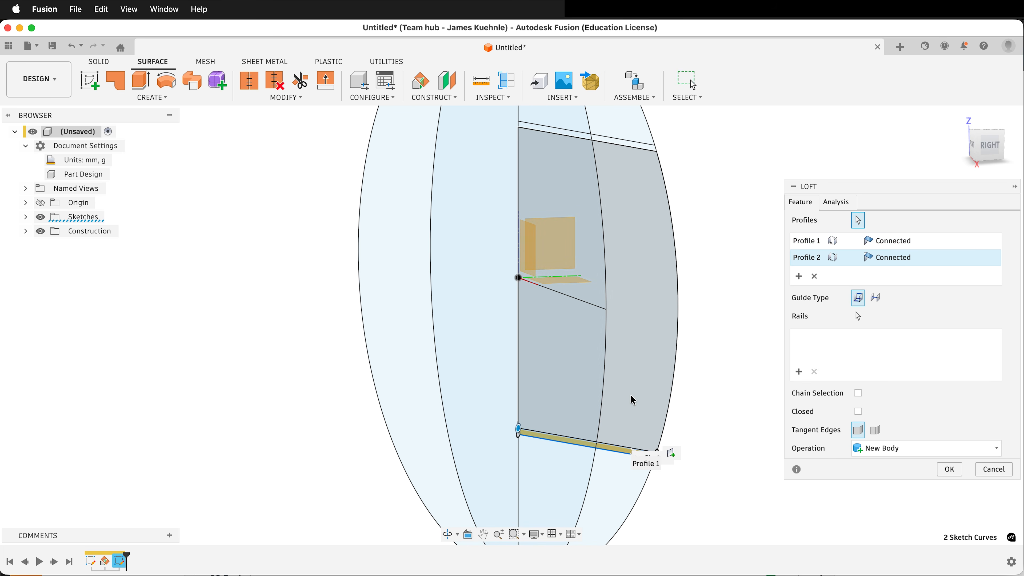
Step: Add the first sketch's radius line, then the inner and outer upper lines, as profiles and create the loft as a new body
shift+scroll(631, 399, right, 5)
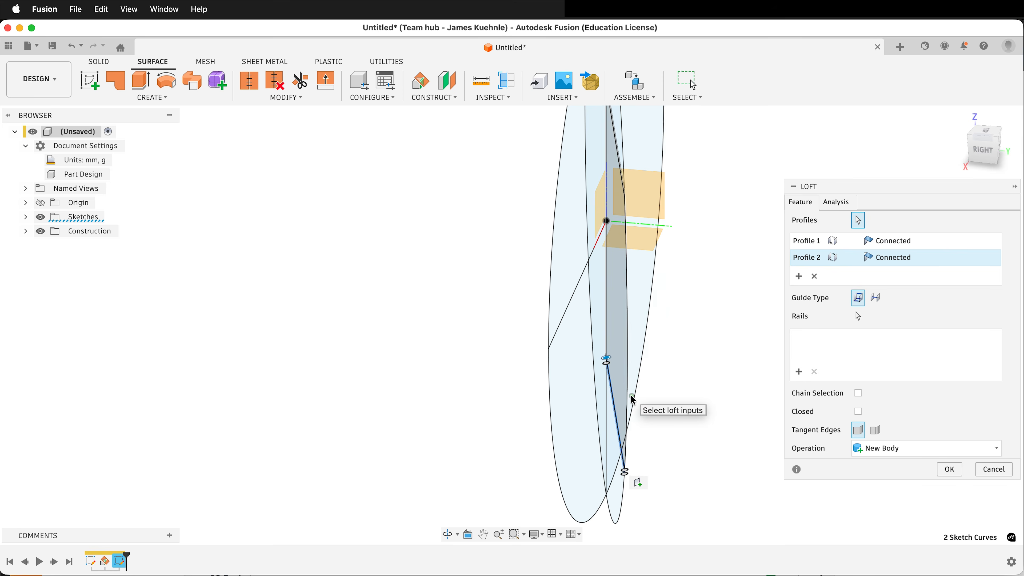
click(574, 301)
shift+scroll(574, 301, left, 5)
scroll(584, 258, up, 3)
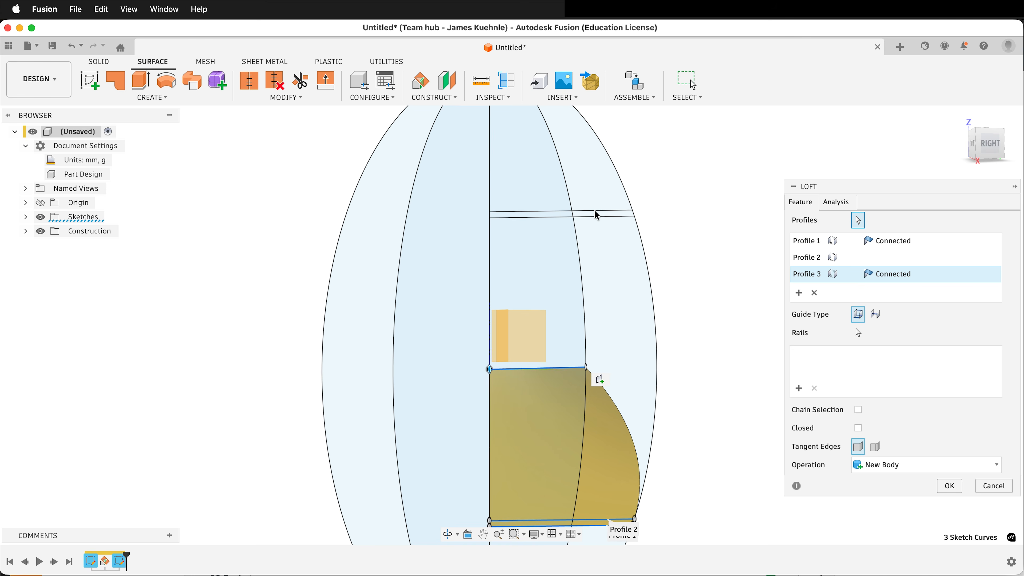
click(596, 216)
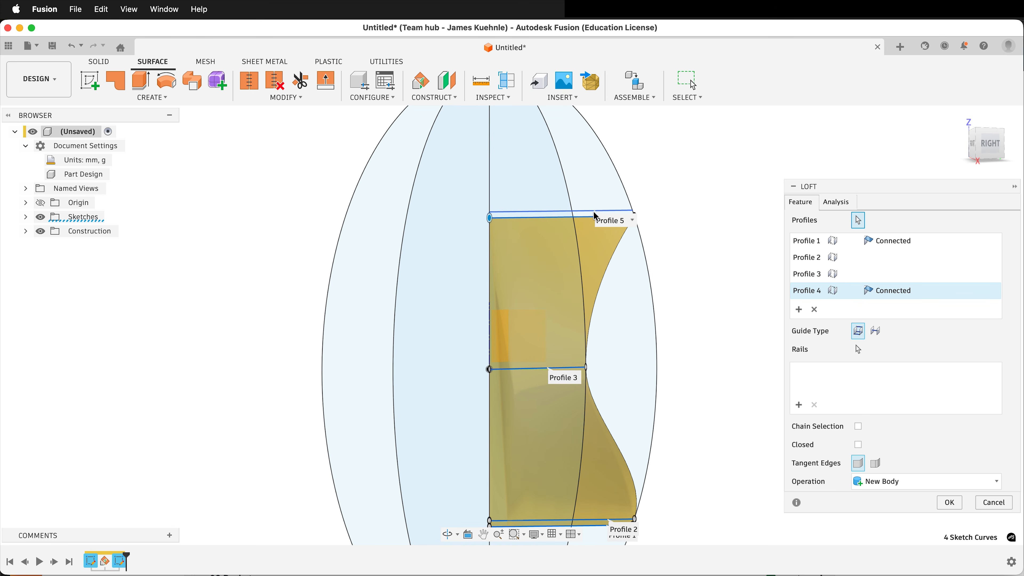
click(594, 212)
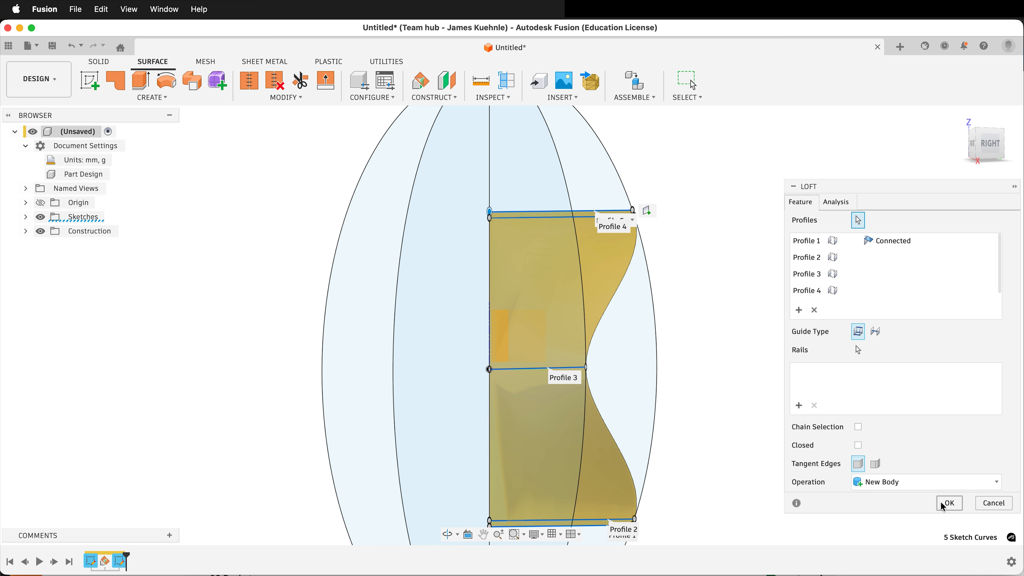
click(948, 503)
shift+scroll(675, 404, left, 5)
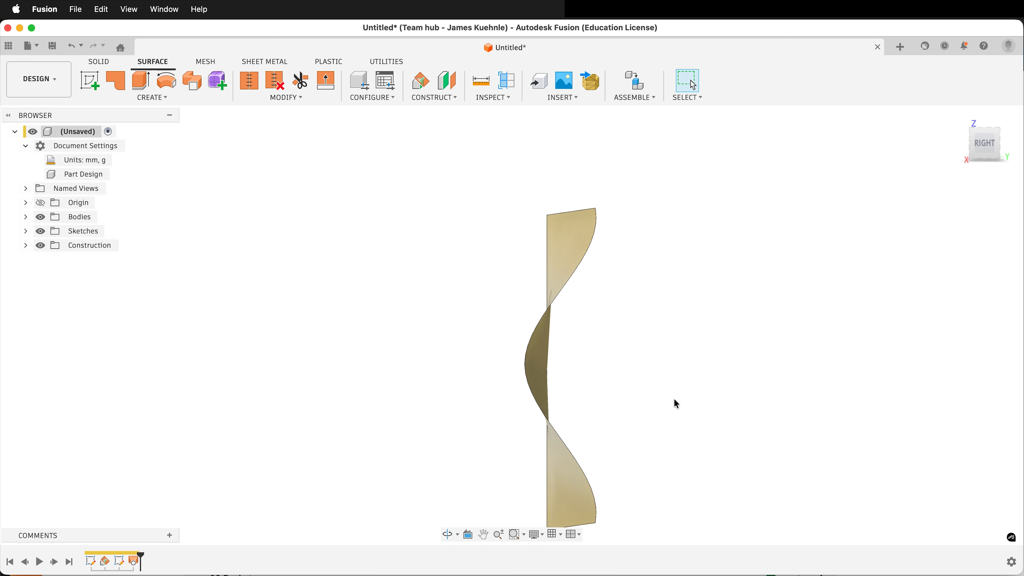
Step: Show Sketch2 and patch its two profiles between the vertical axis and the circle, above and below the lofted surface
scroll(676, 404, down, 3)
click(25, 232)
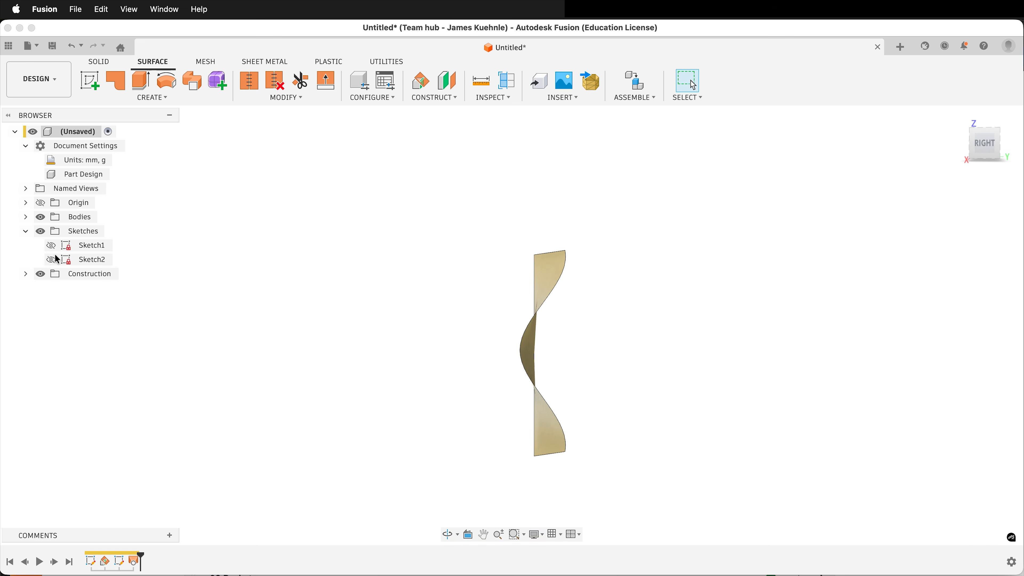
click(51, 259)
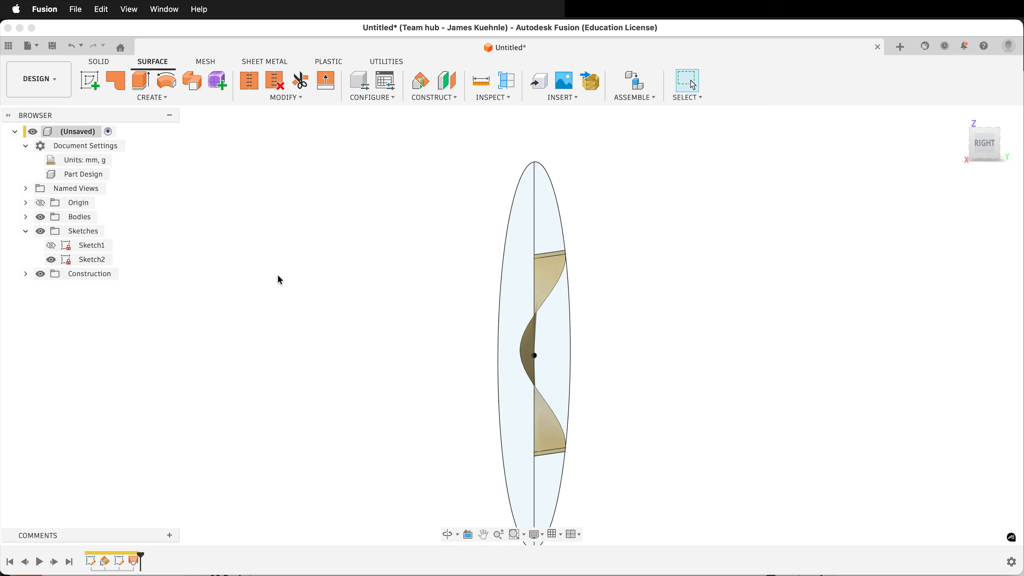
click(115, 80)
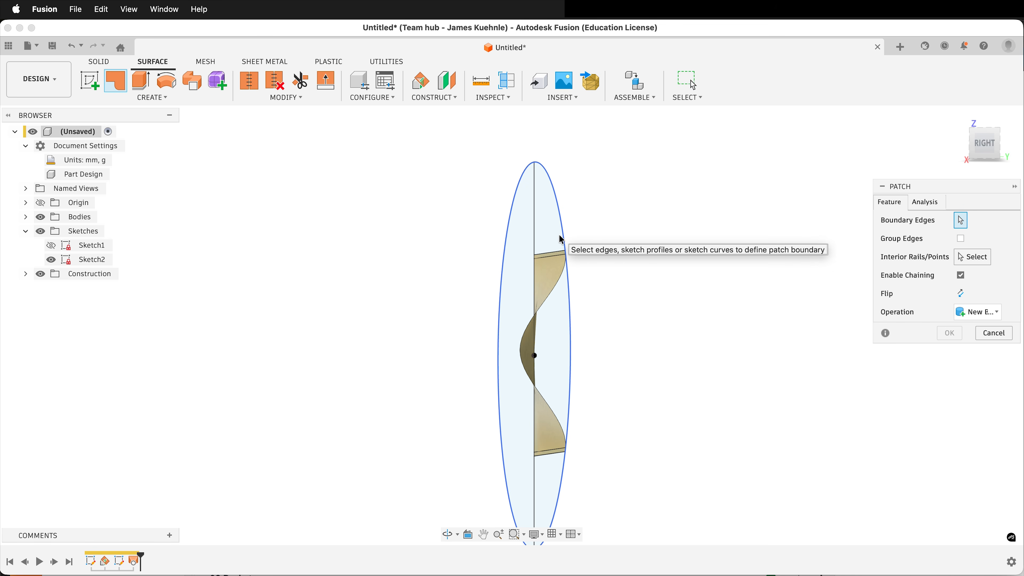
click(543, 235)
scroll(648, 359, down, 5)
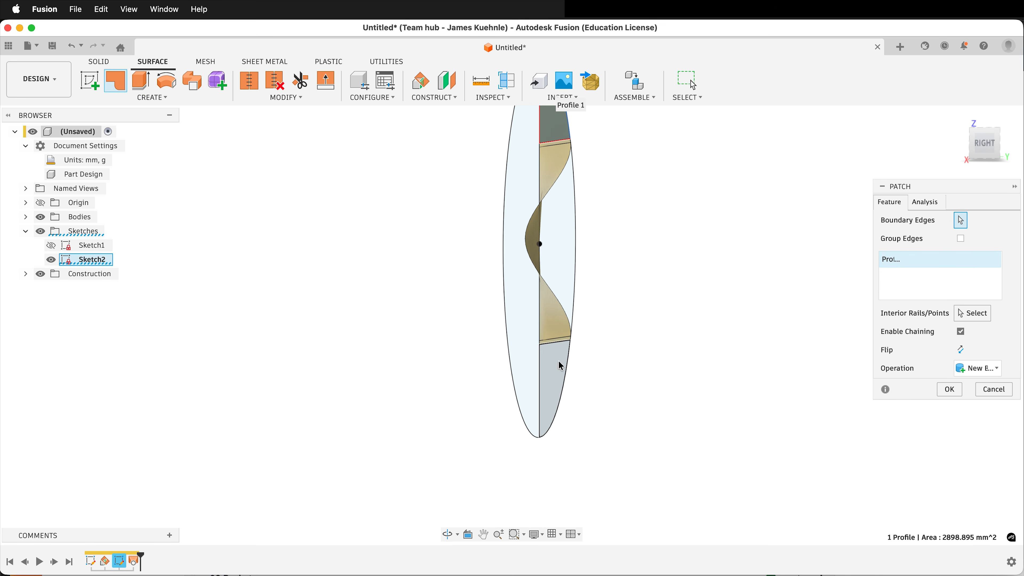
click(551, 367)
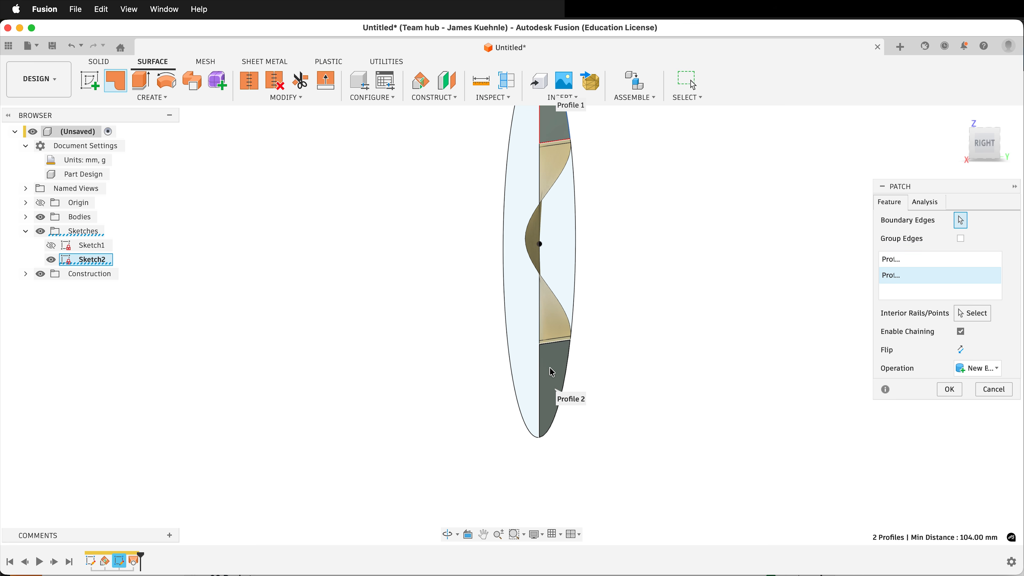
click(950, 389)
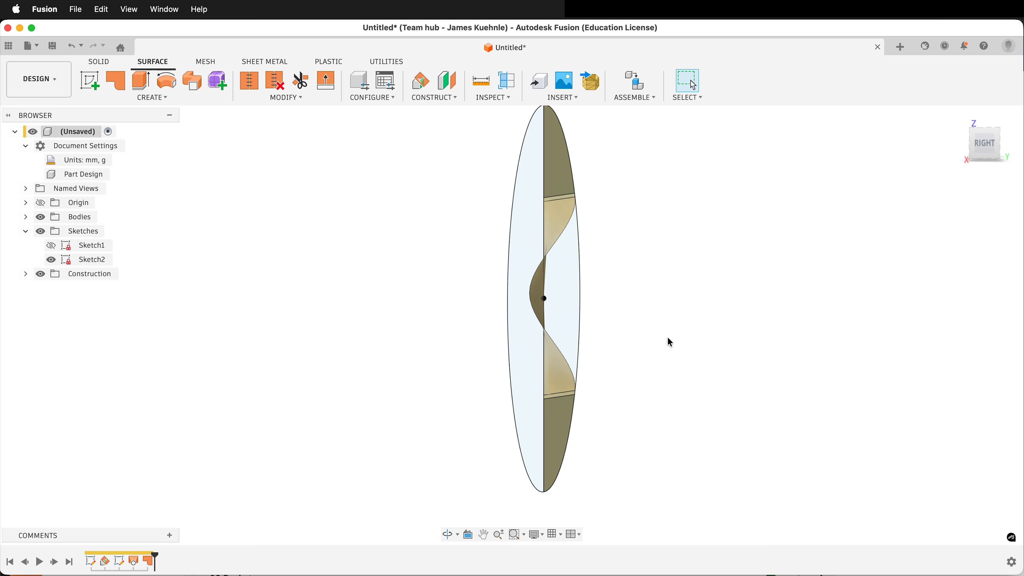
Step: Mirror the lofted surface body across Plane1 as a new body, and hide Plane1
scroll(667, 337, up, 2)
click(159, 101)
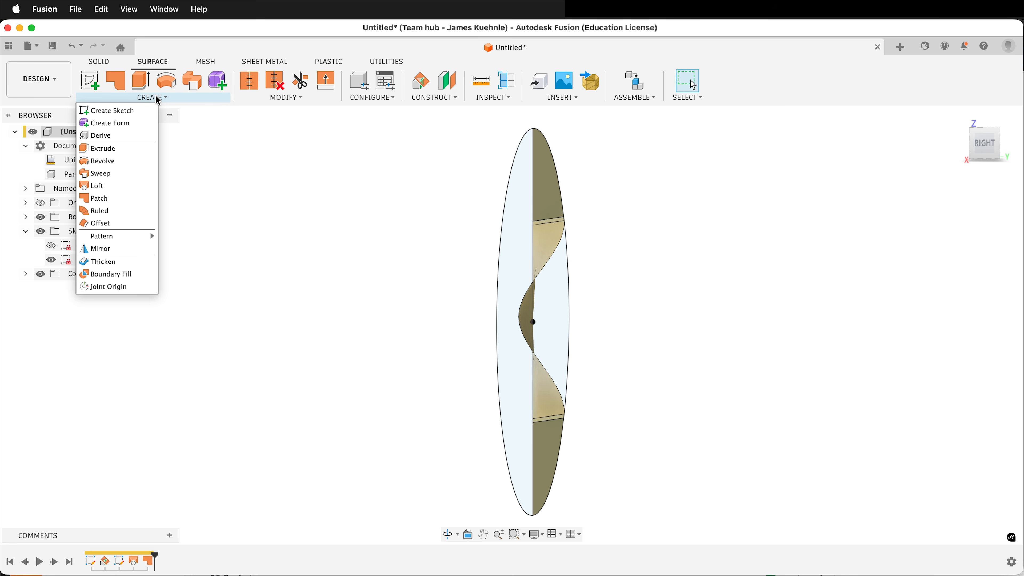
click(97, 247)
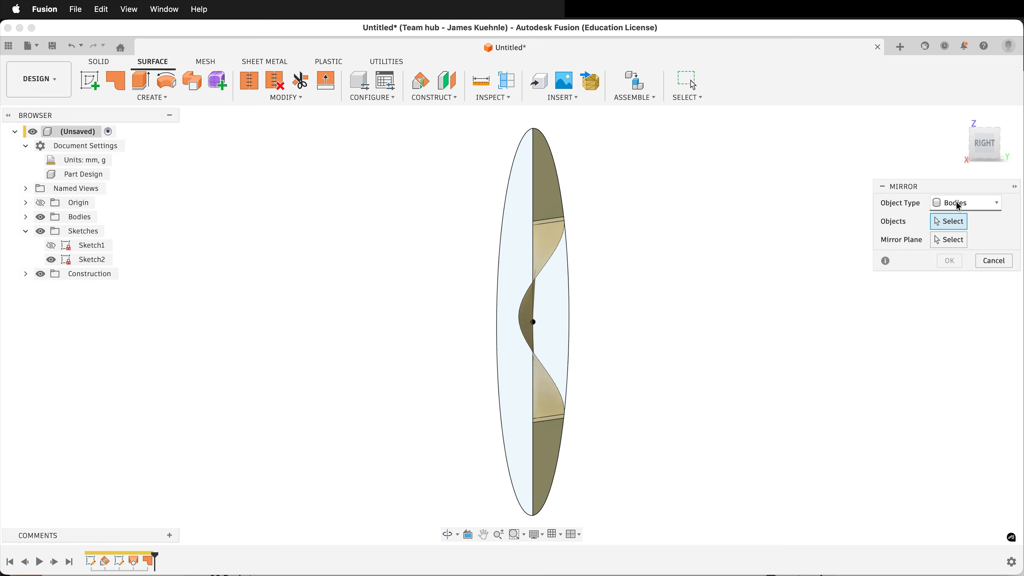
click(545, 257)
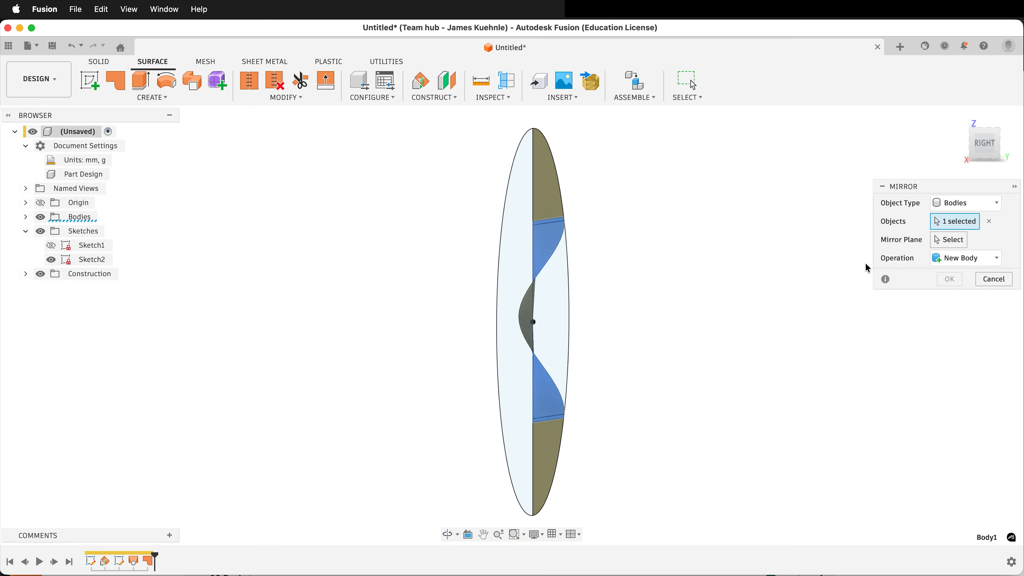
click(27, 274)
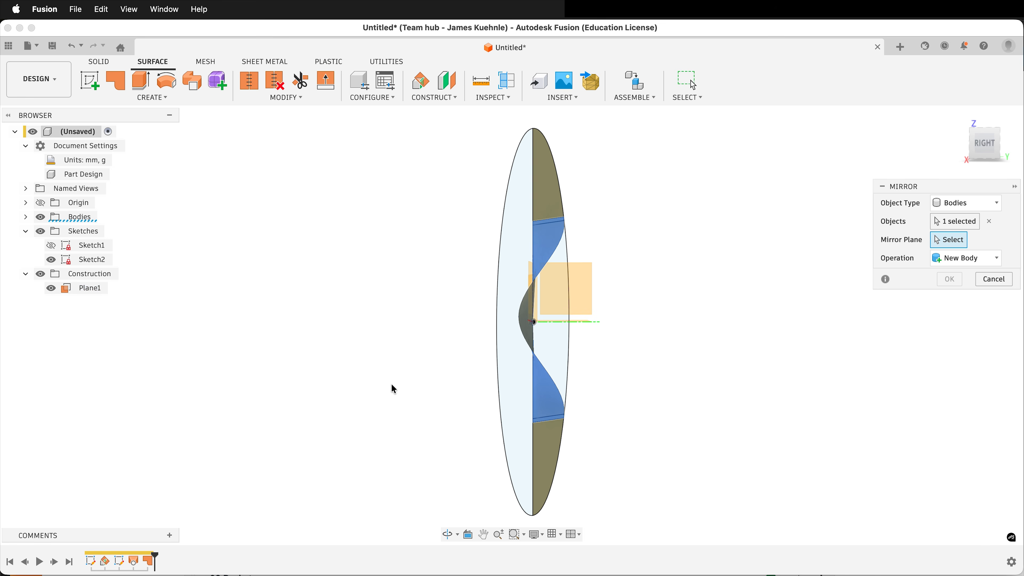
shift+scroll(390, 384, right, 5)
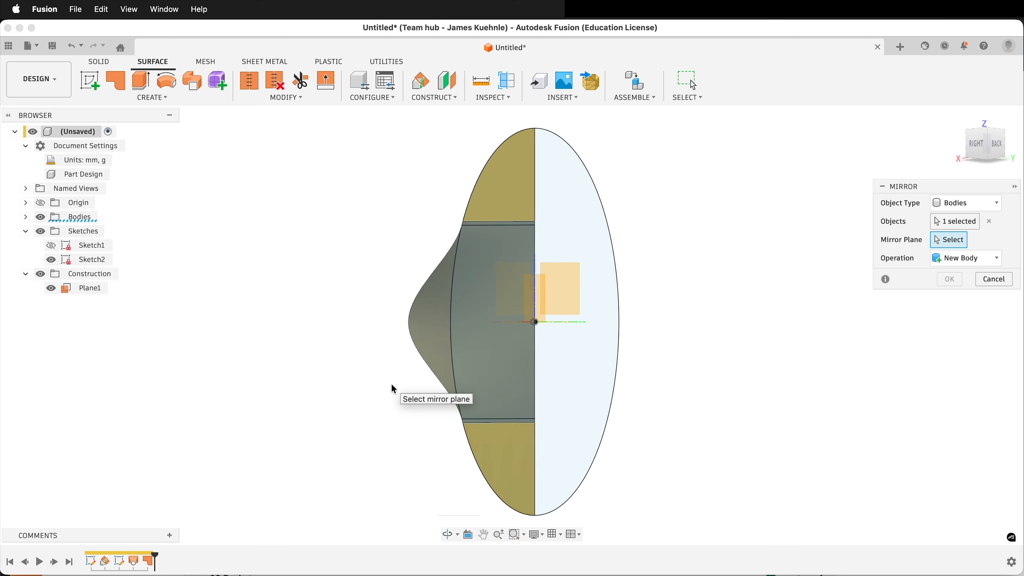
click(529, 298)
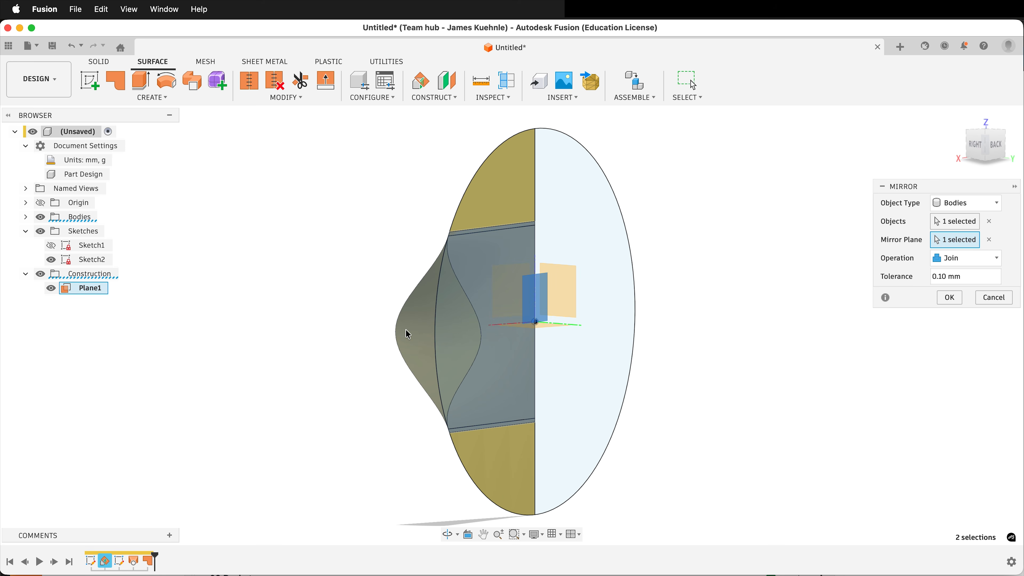
click(949, 266)
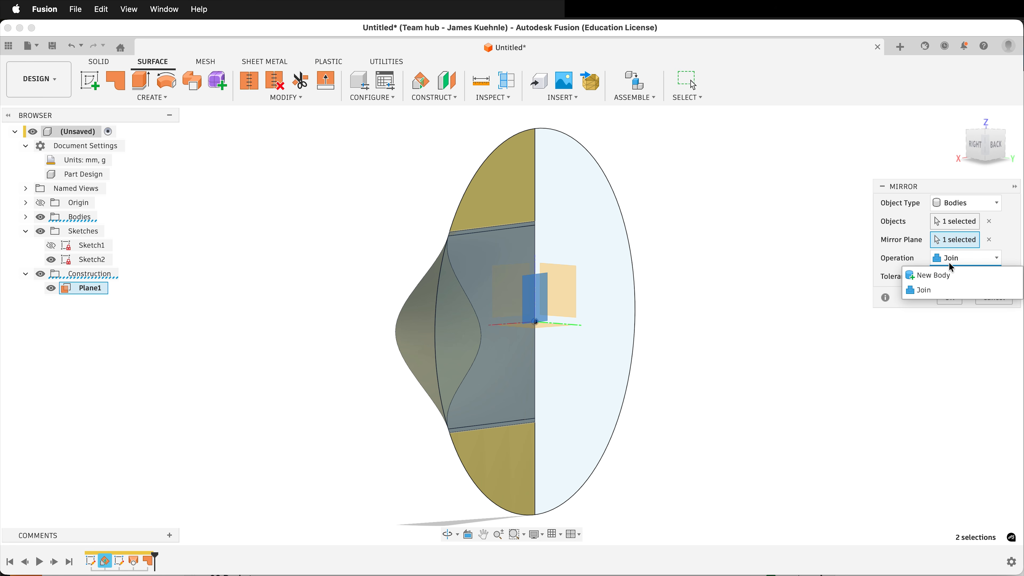
click(931, 280)
click(949, 282)
shift+middle_drag(786, 312, 730, 294)
click(51, 288)
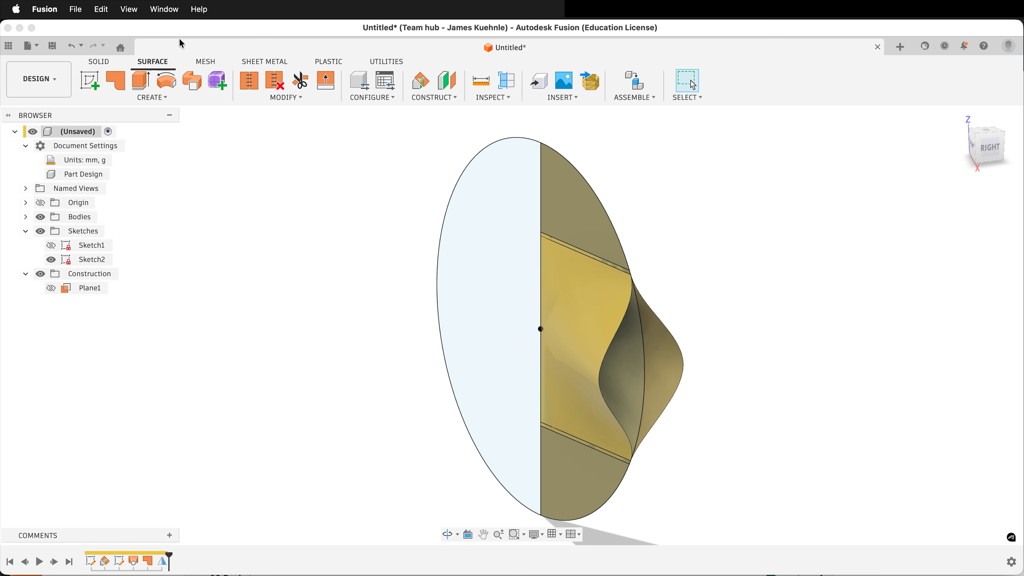
Step: Thicken the upper and lower flat patch faces symmetrically by 1 mm as new bodies
click(157, 100)
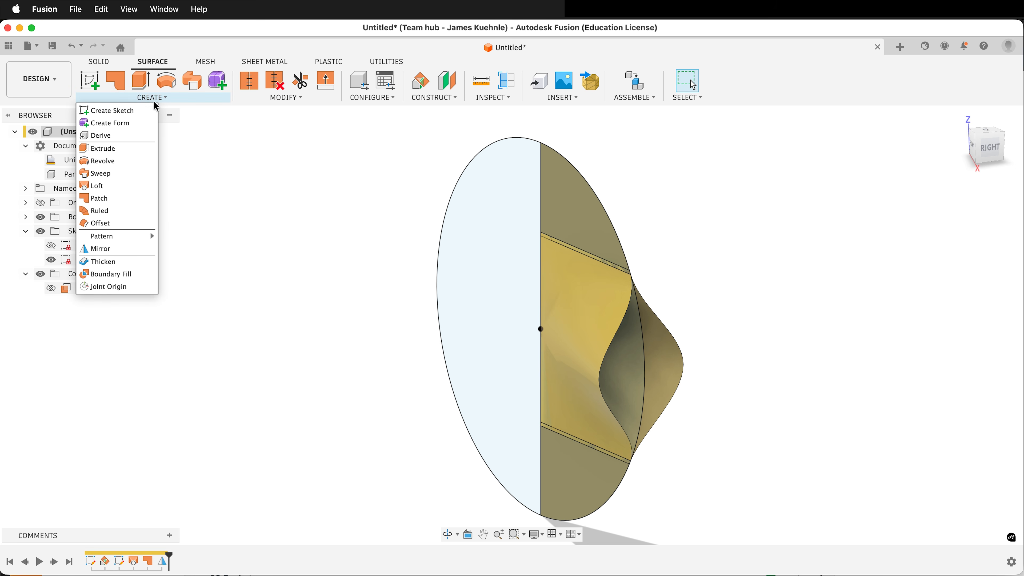
click(101, 264)
click(576, 212)
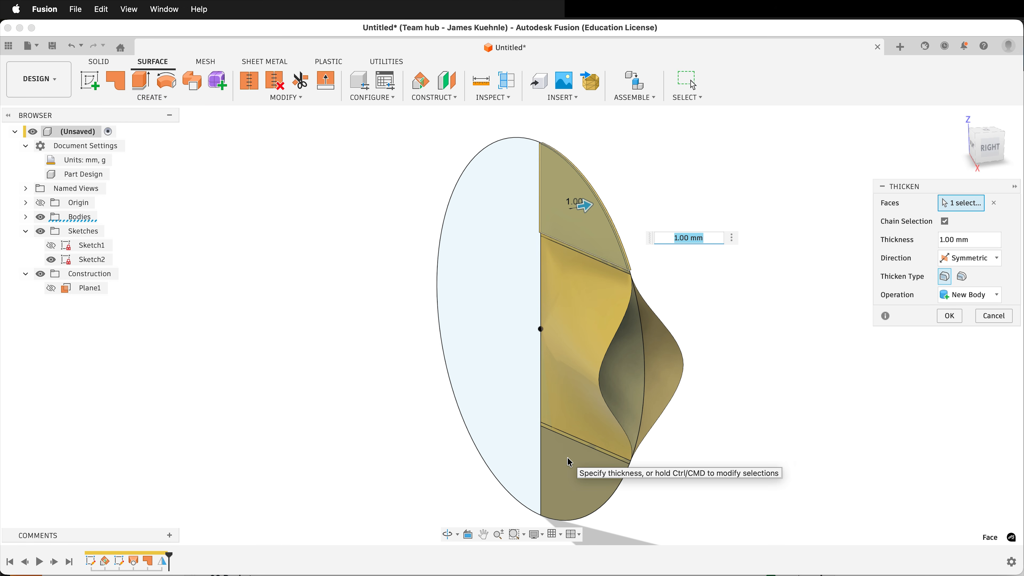
scroll(633, 375, down, 1)
click(568, 479)
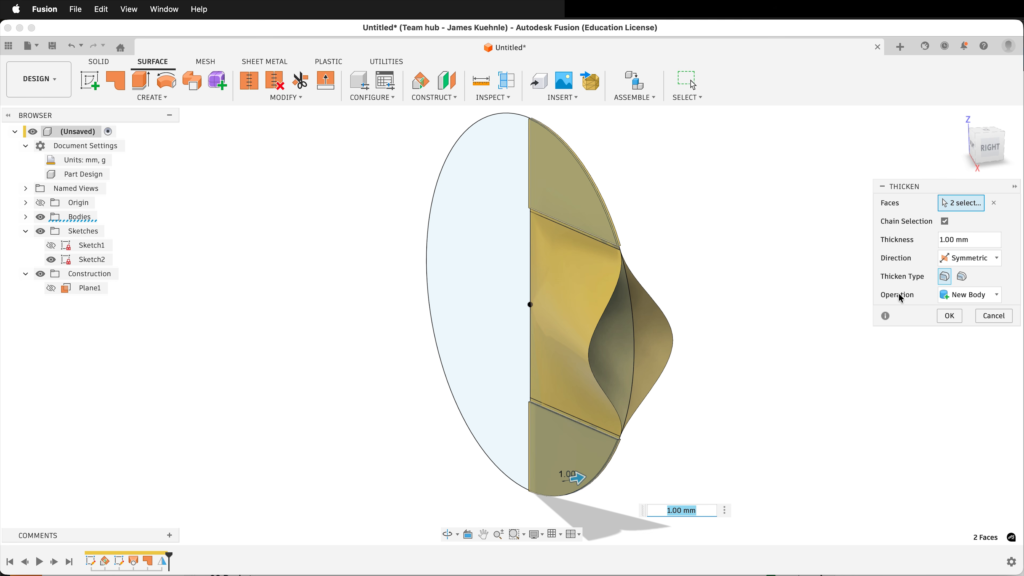
click(954, 320)
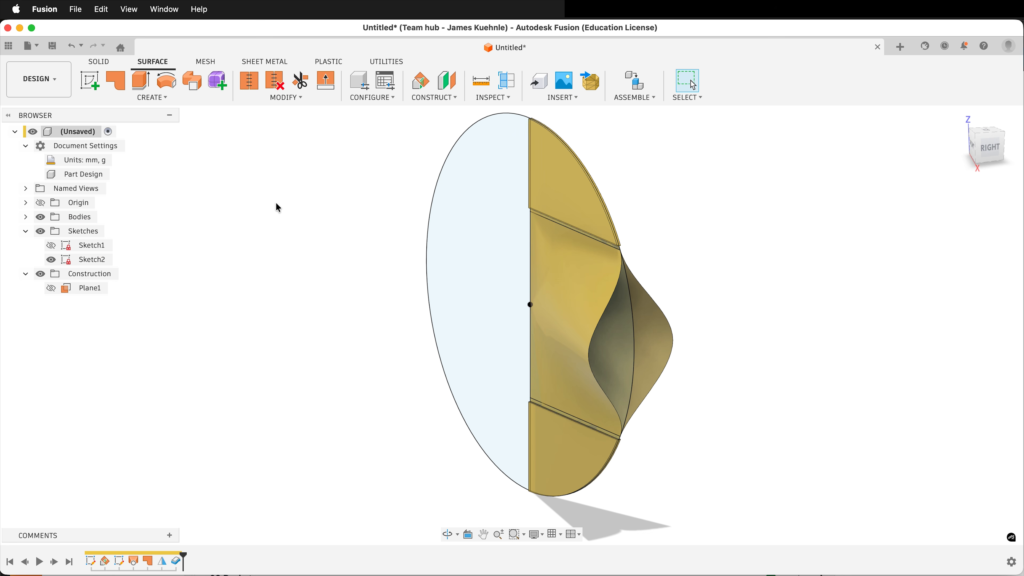
Step: Thicken the front curved lofted surface symmetrically by 1 mm as a new body
click(152, 97)
click(101, 251)
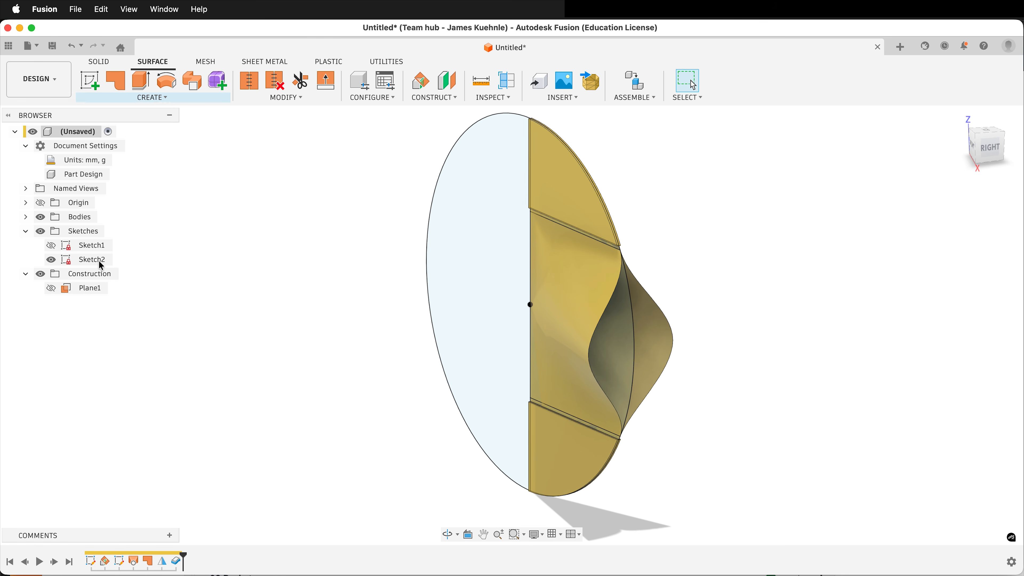
click(577, 270)
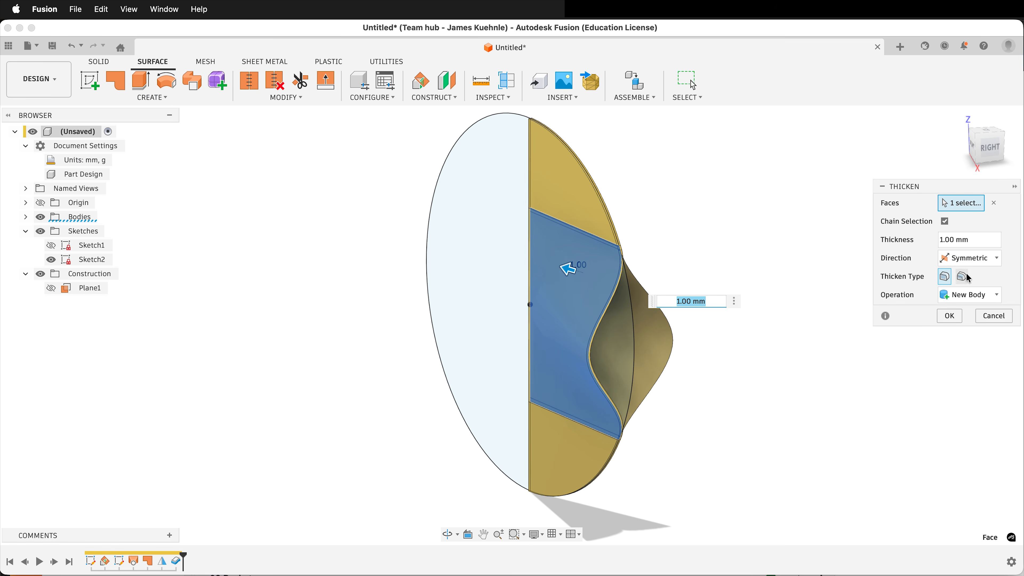
click(953, 317)
Step: Thicken the remaining curved surface on the back side symmetrically by 1 mm as a new body
click(149, 97)
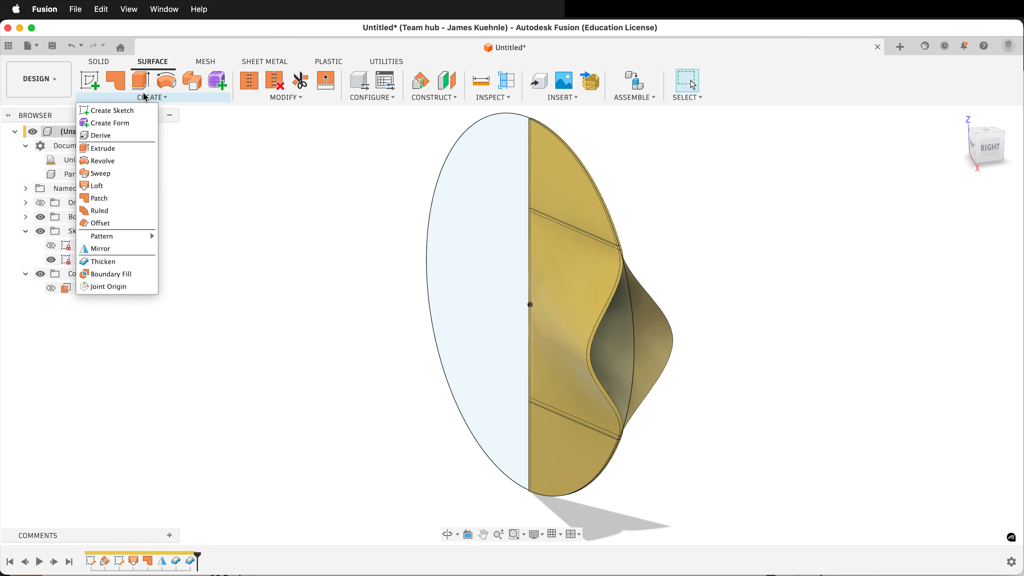
shift+middle_drag(636, 229, 571, 257)
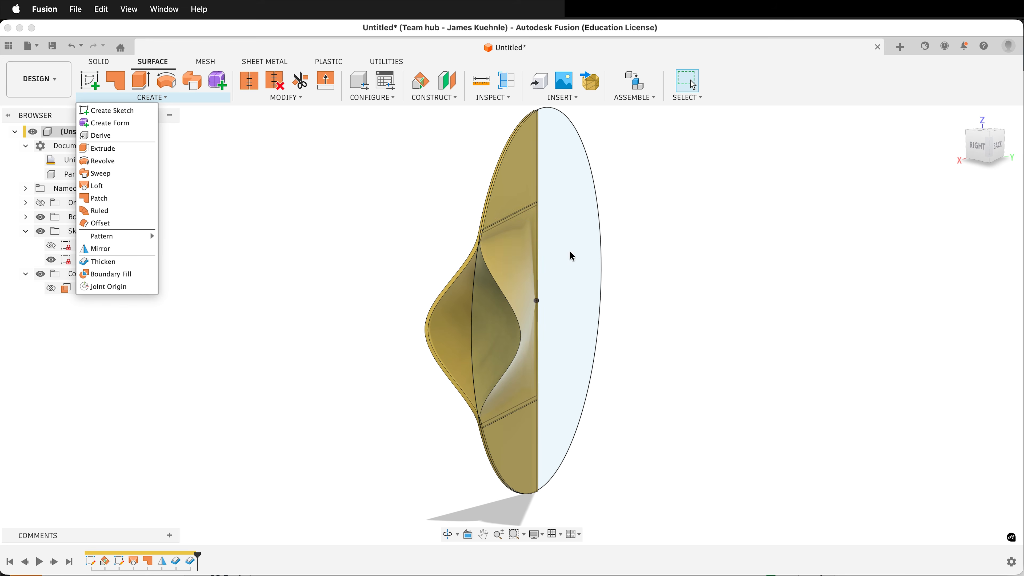
click(518, 266)
click(151, 98)
click(98, 261)
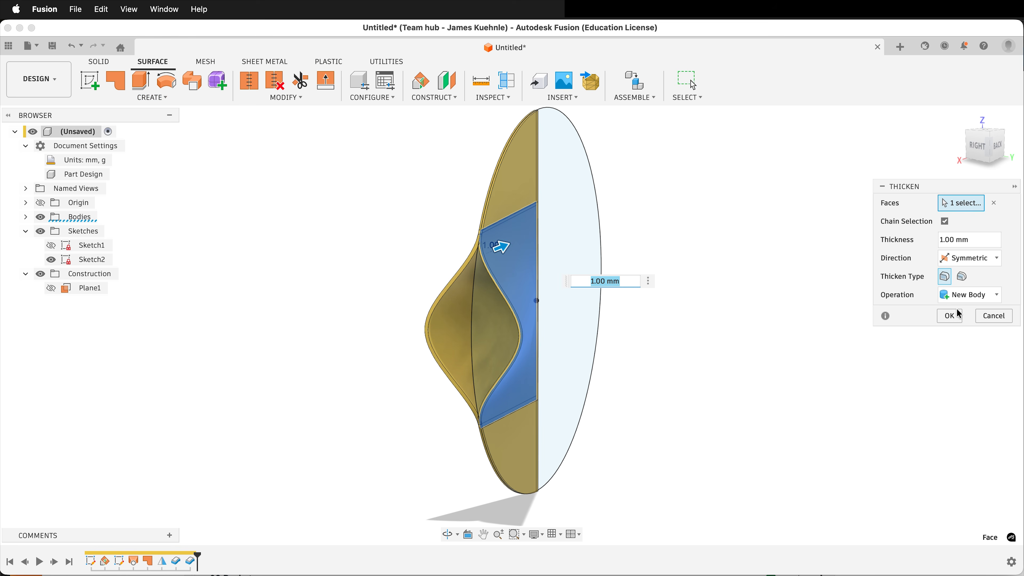
click(949, 316)
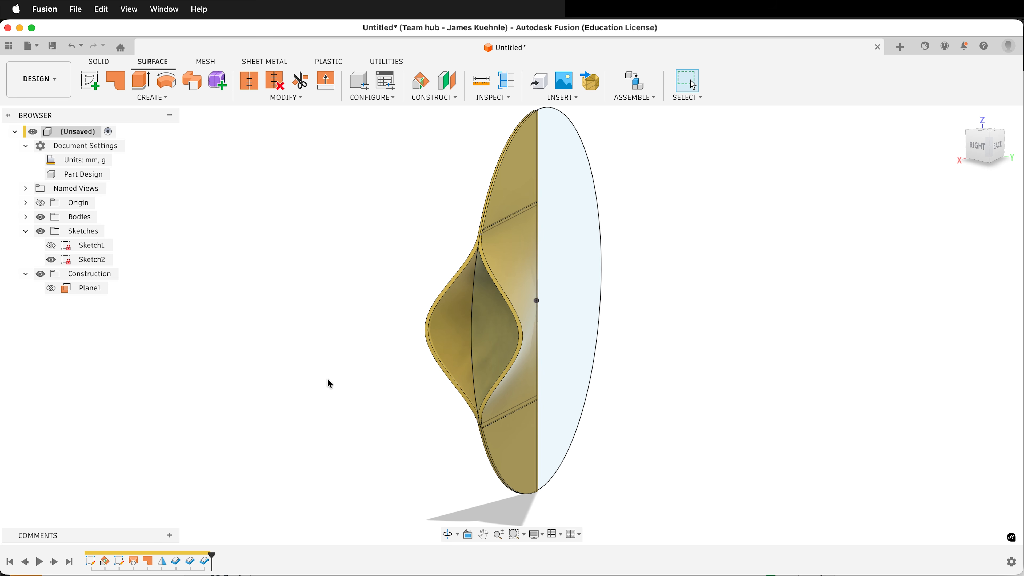
Step: Hide Sketch2 and remove the four original surface bodies, Body1 to Body4, keeping only the thickened solids
click(51, 260)
shift+middle_drag(244, 365, 296, 361)
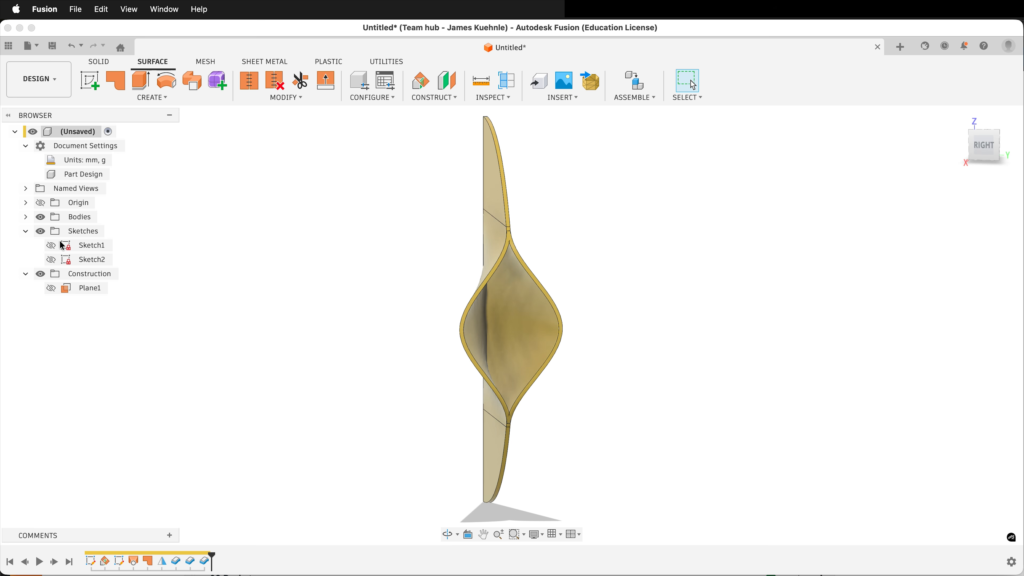
click(26, 218)
click(107, 231)
shift+click(107, 270)
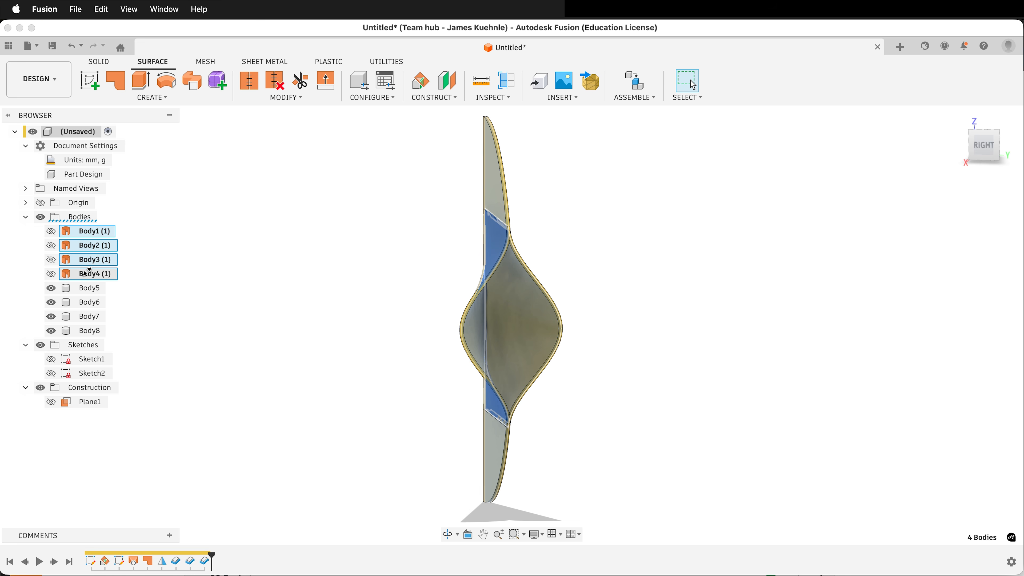
right_click(85, 278)
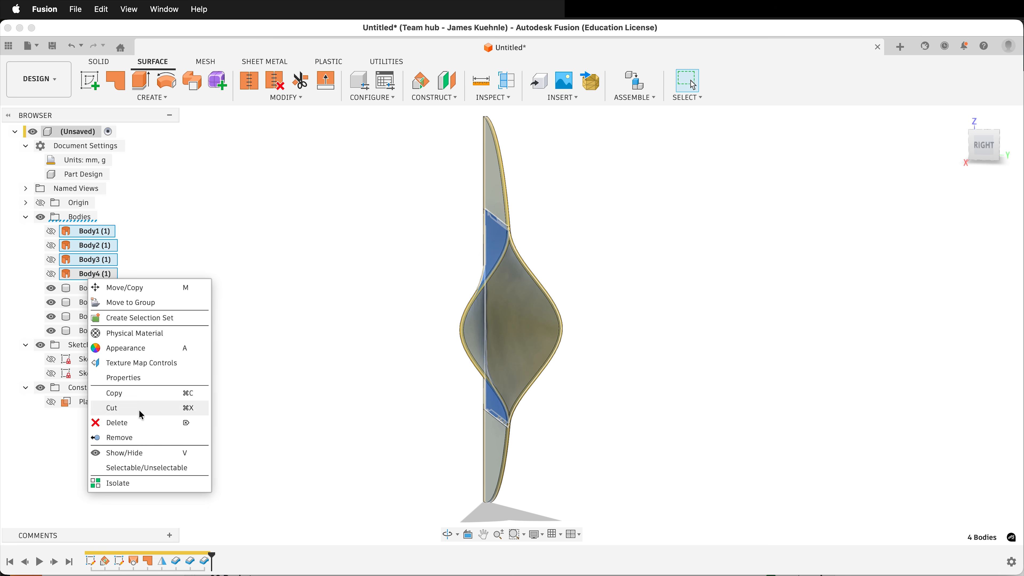
click(132, 438)
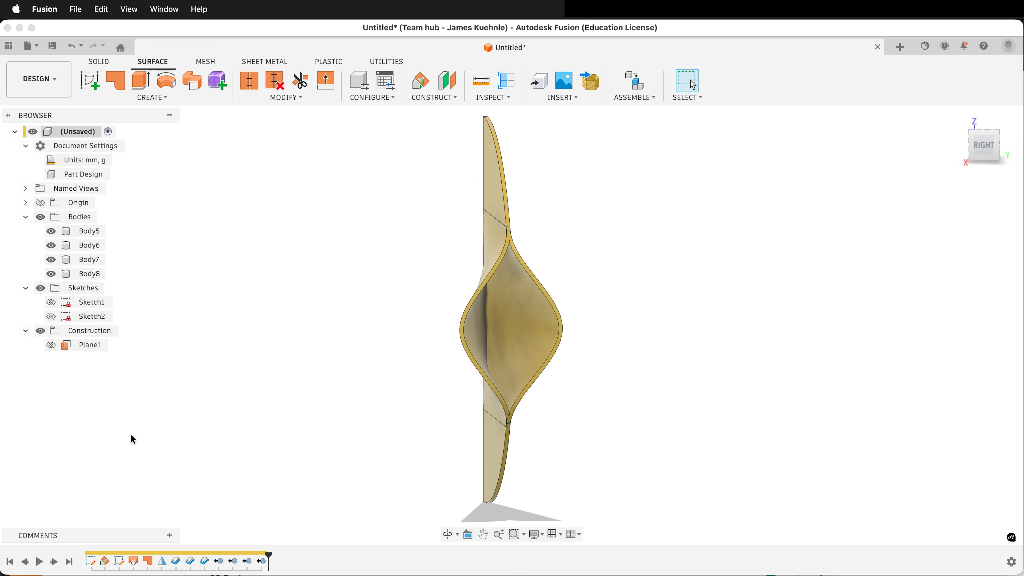
Step: Combine the four thickened solid bodies into one petal body without keeping the tool bodies
shift+scroll(210, 434, left, 10)
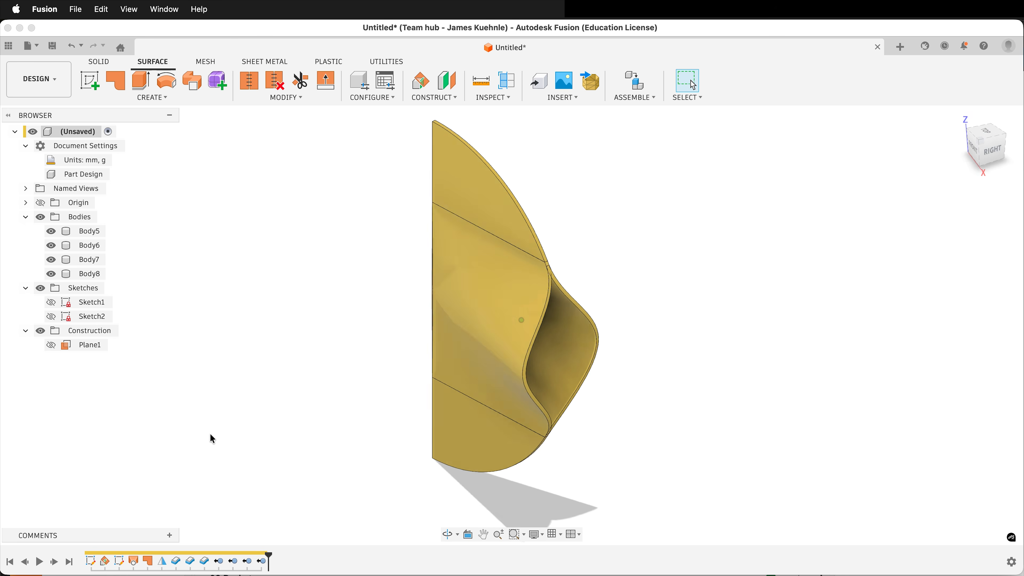
scroll(212, 439, down, 3)
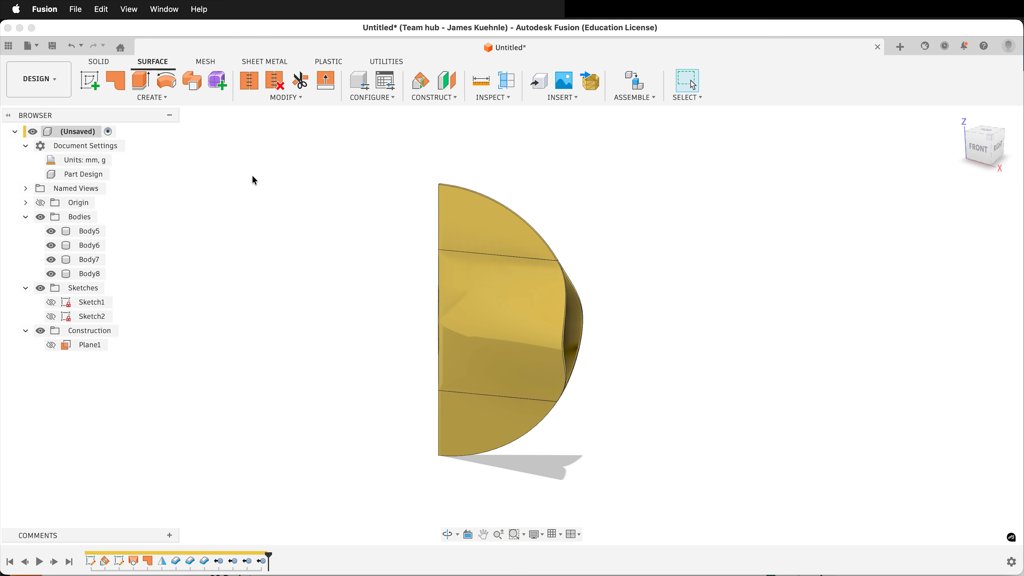
click(107, 62)
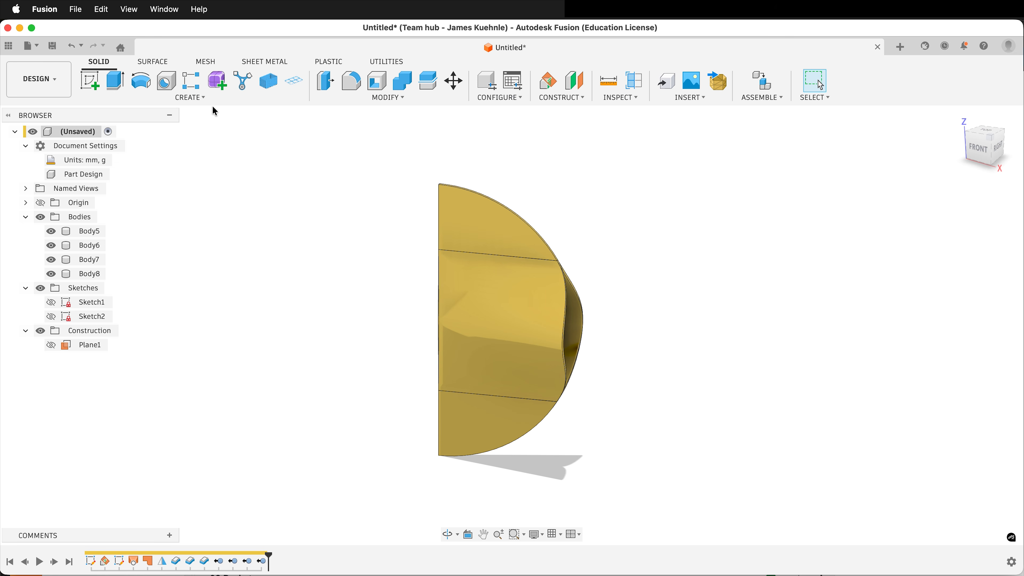
shift+scroll(215, 111, right, 5)
drag(315, 123, 787, 504)
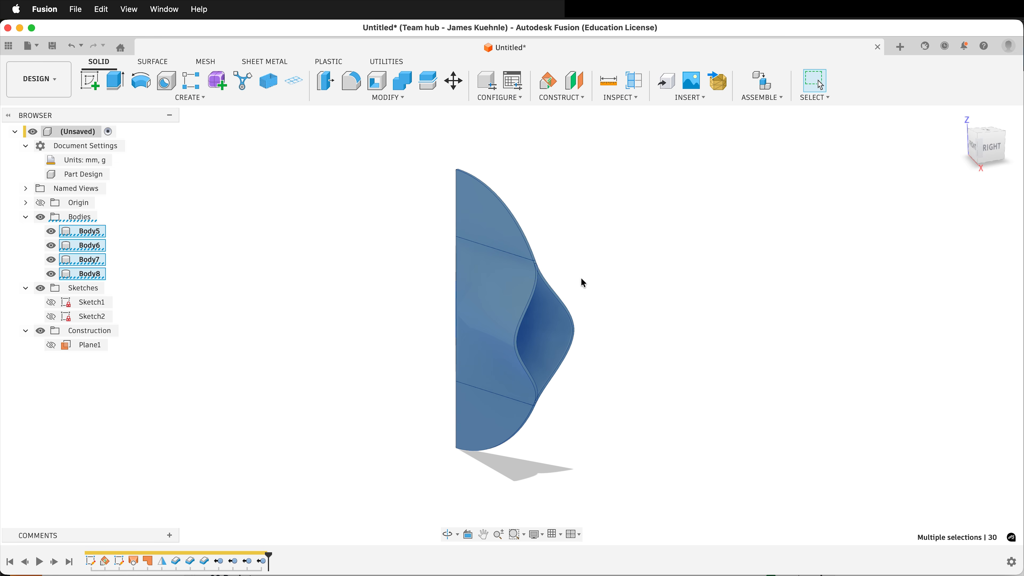
click(403, 81)
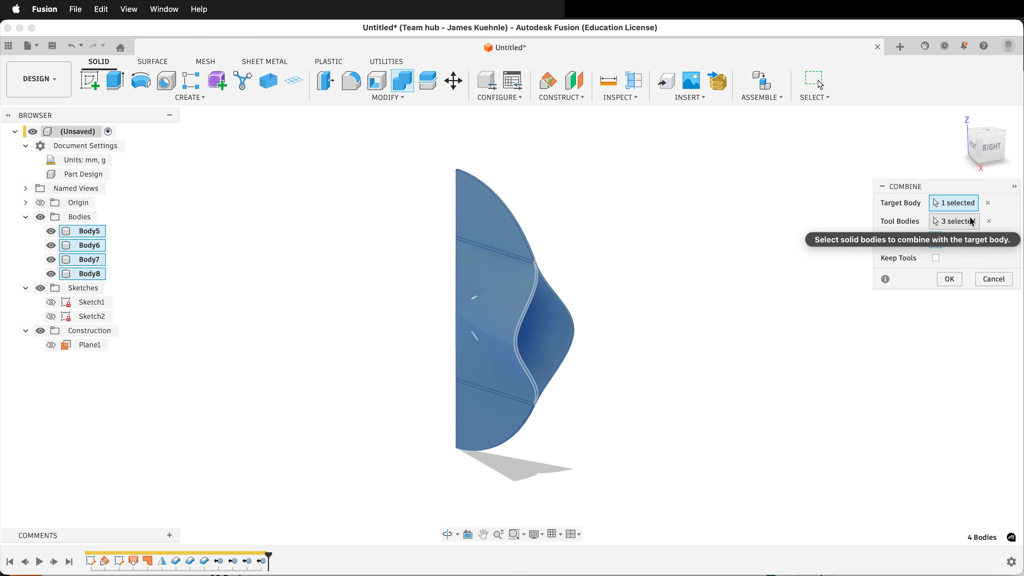
click(949, 279)
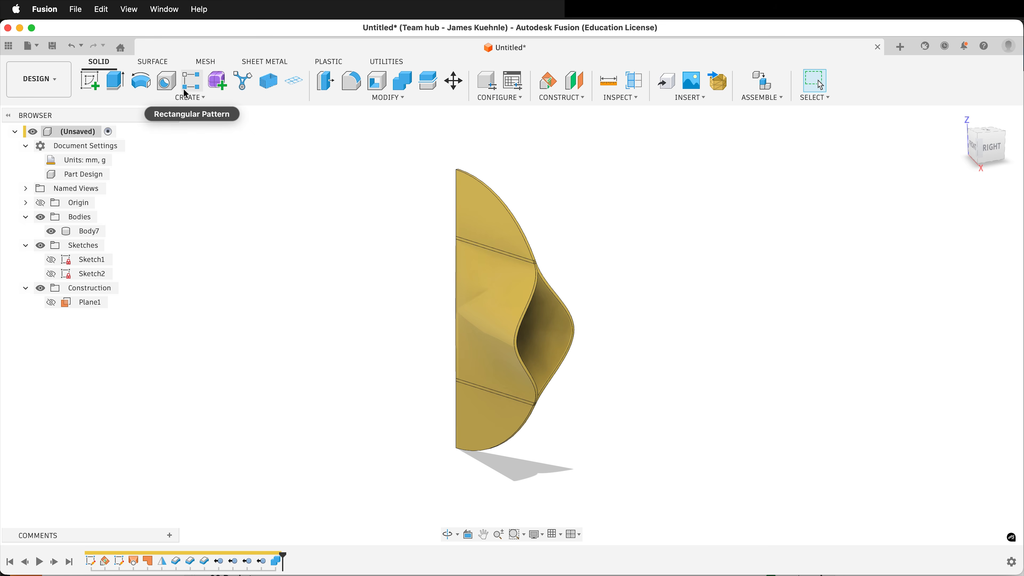
Step: Create a full circular pattern of the combined petal body around the Z axis with a quantity of 12
click(191, 81)
click(952, 209)
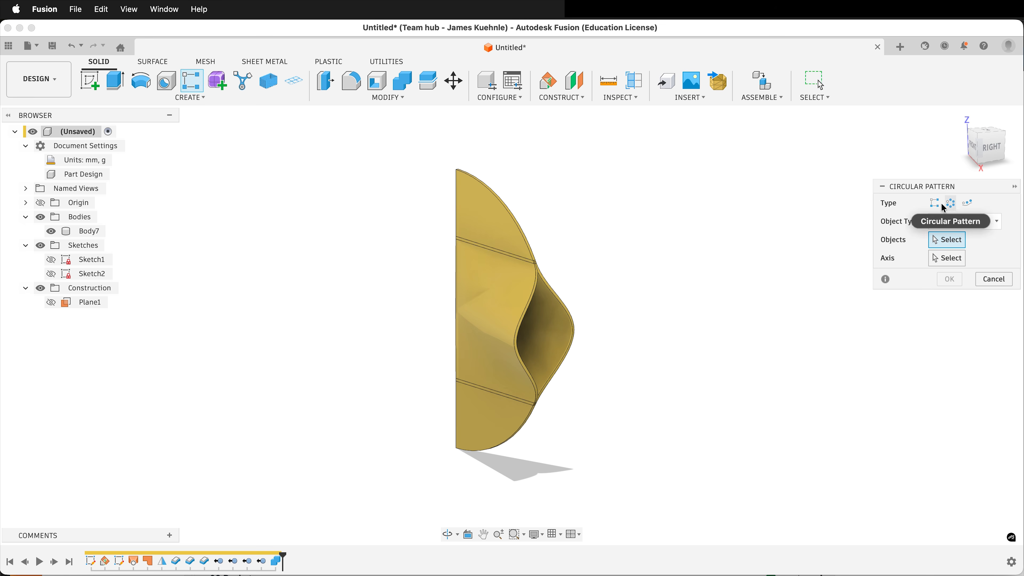
click(517, 266)
click(947, 259)
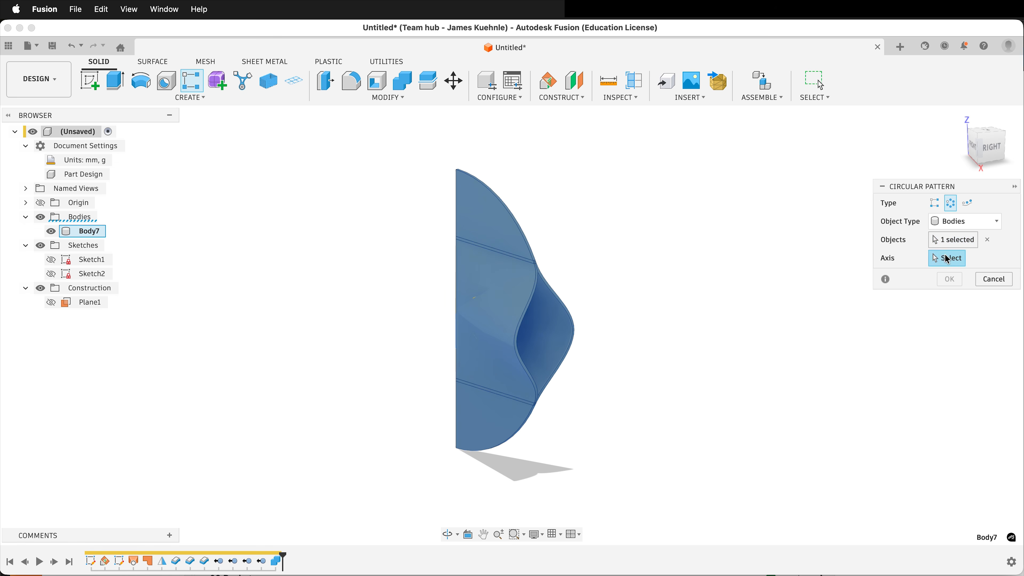
scroll(437, 314, up, 5)
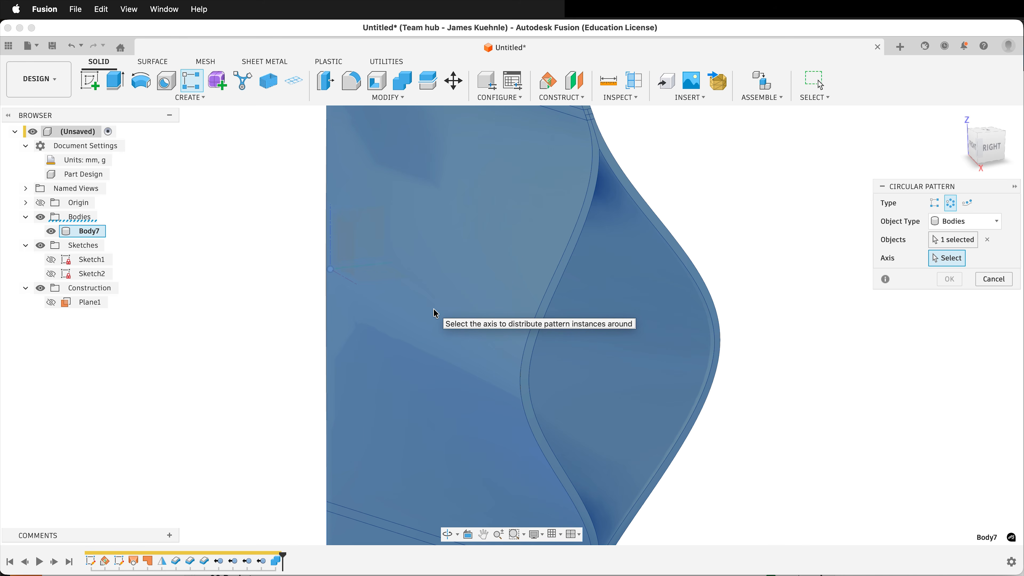
click(334, 251)
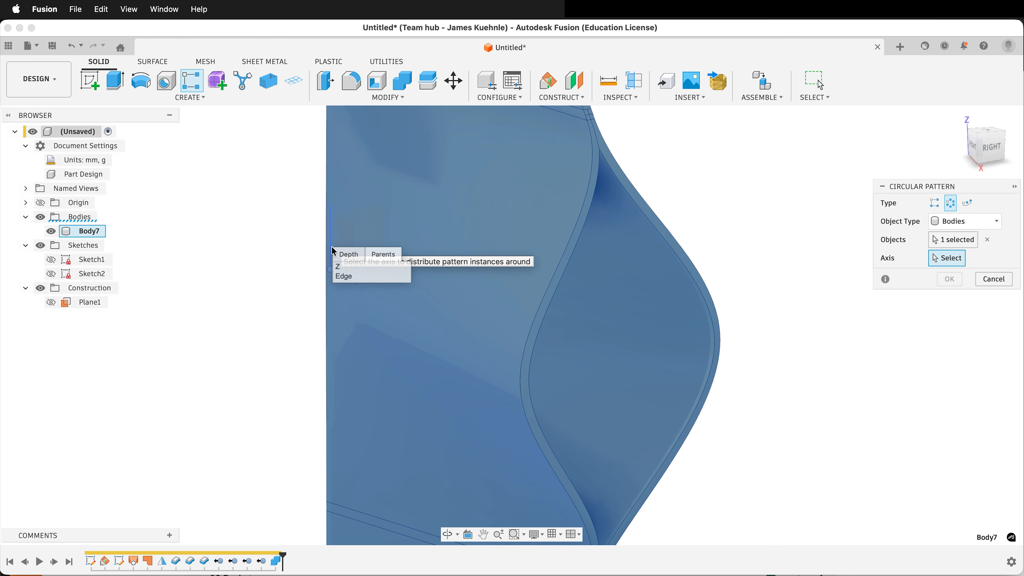
click(339, 268)
scroll(350, 270, down, 5)
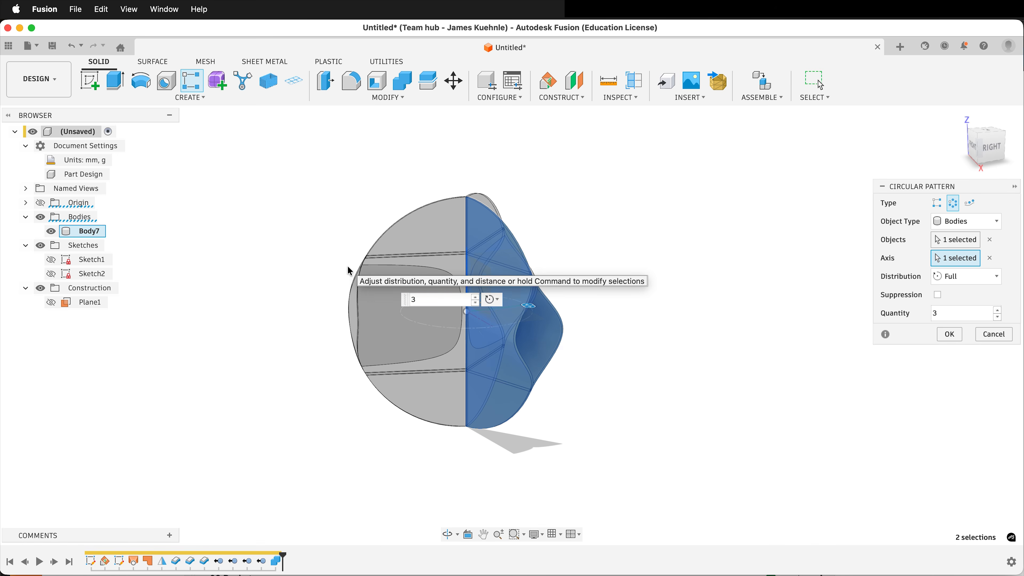
click(904, 313)
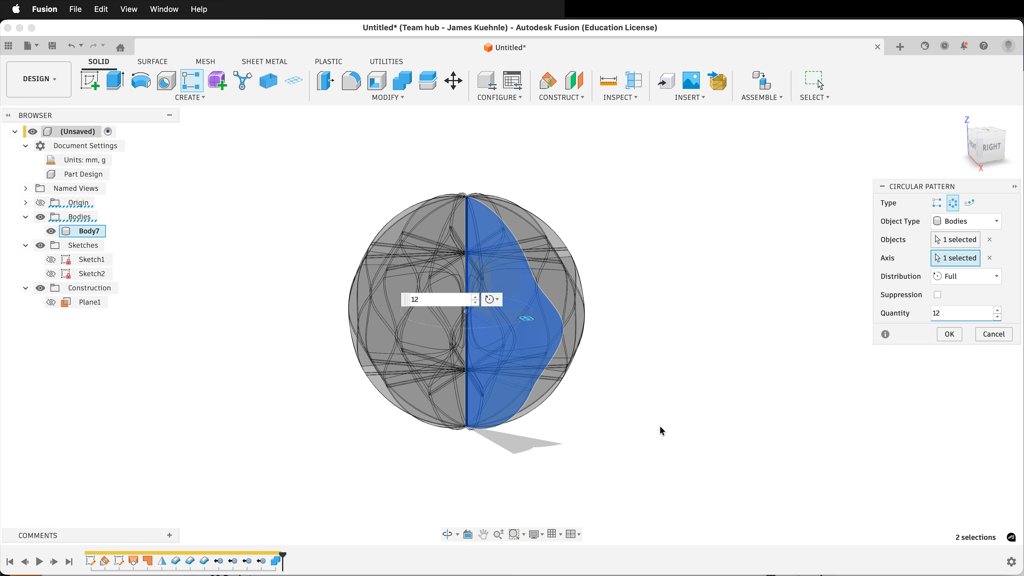
shift+scroll(630, 417, up, 5)
shift+scroll(630, 416, down, 4)
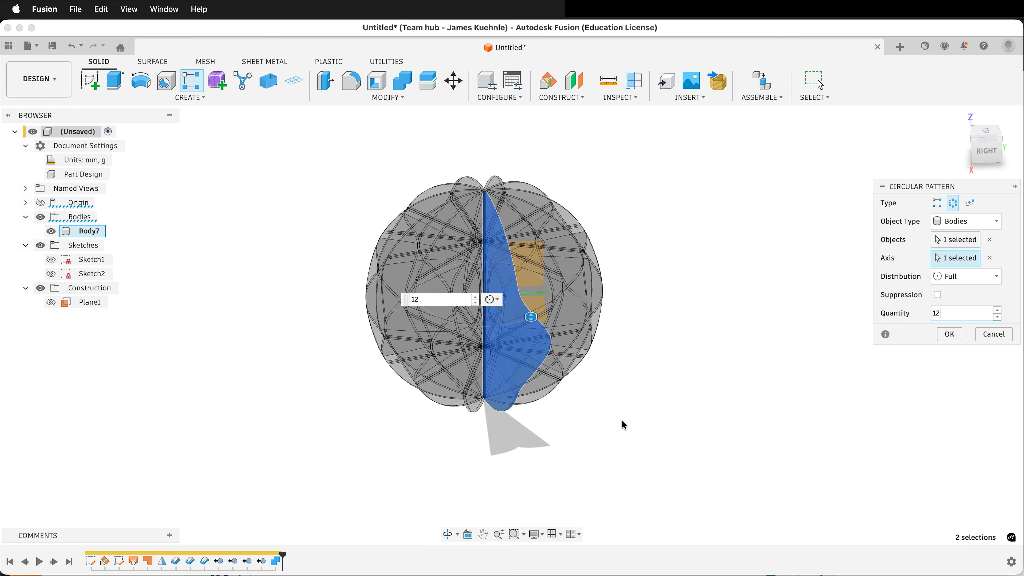
scroll(625, 424, up, 3)
scroll(622, 425, up, 3)
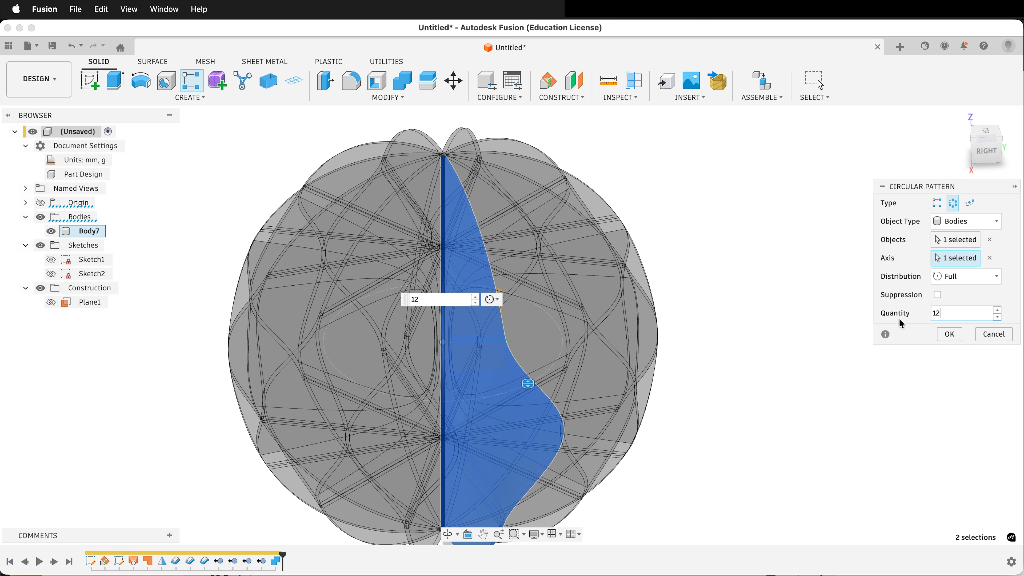
click(942, 333)
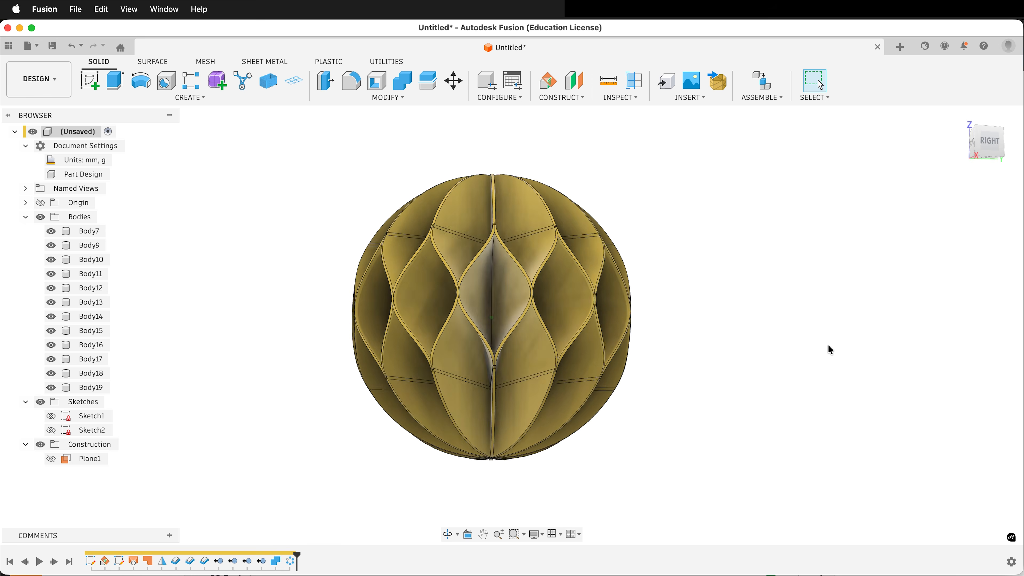
scroll(827, 347, up, 10)
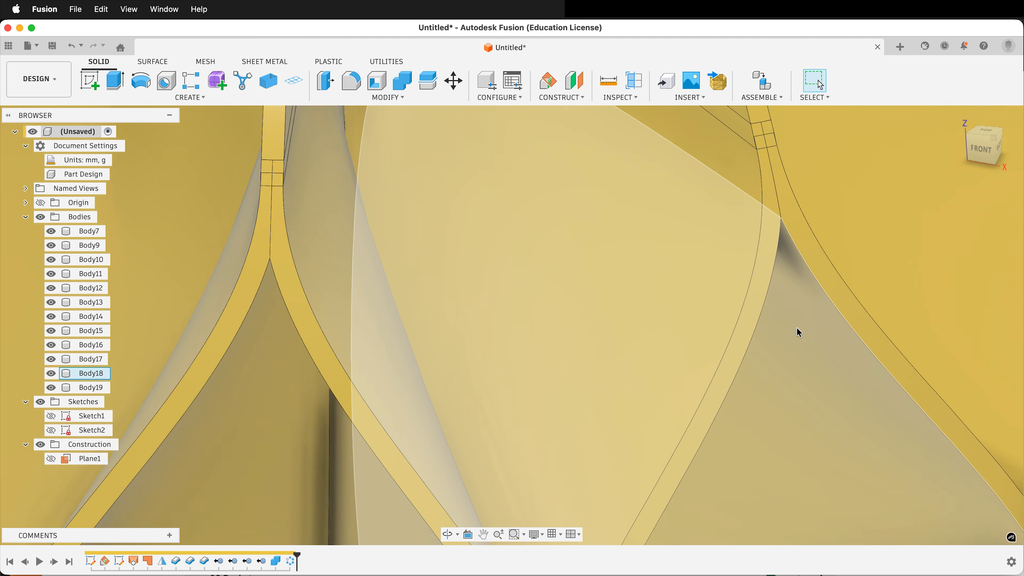
scroll(796, 328, up, 3)
scroll(729, 214, down, 10)
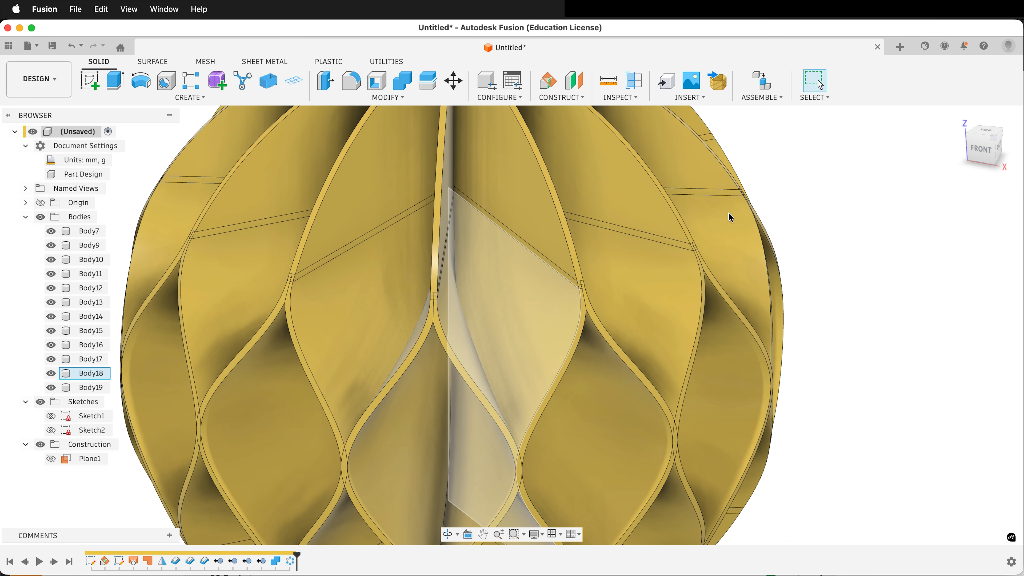
scroll(729, 214, up, 10)
scroll(728, 213, down, 10)
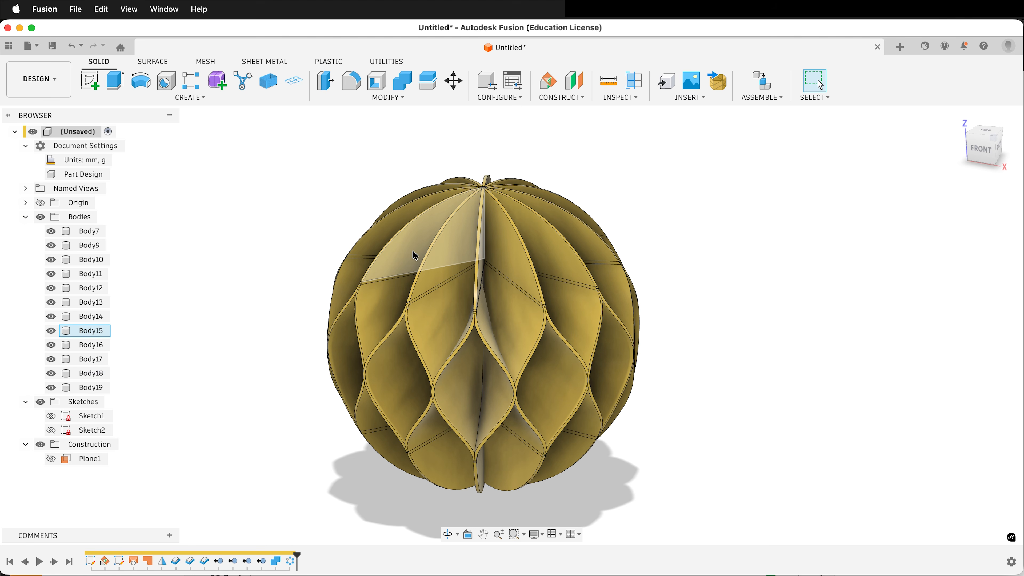
Step: Start a new sketch on the front XZ plane and hide all the bodies
click(89, 85)
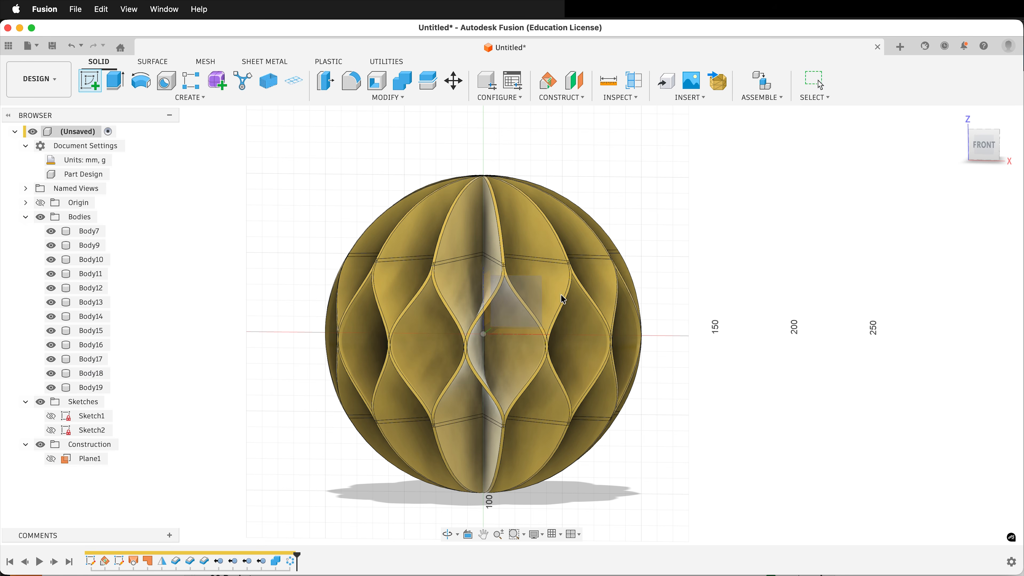
click(534, 285)
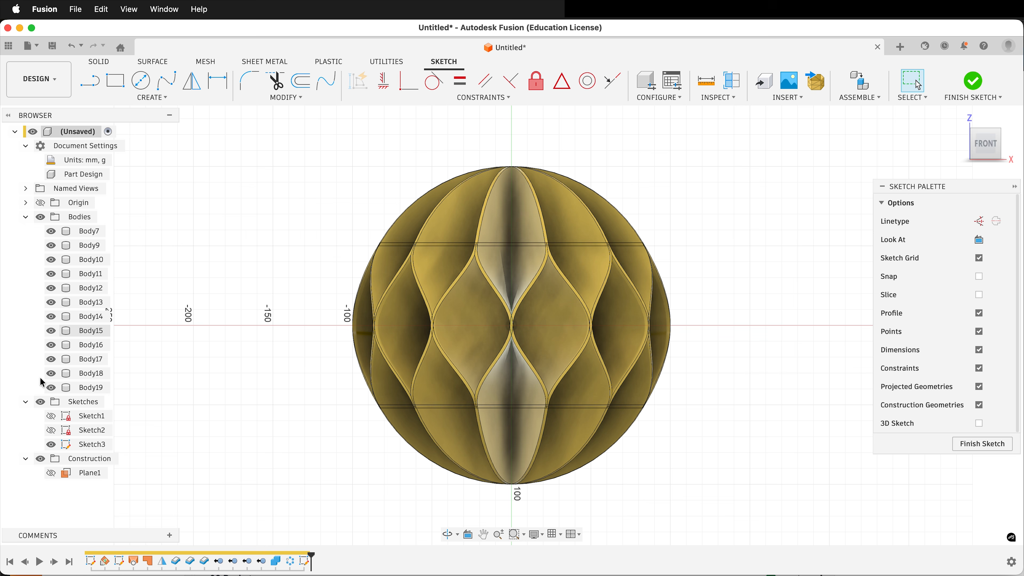
click(40, 217)
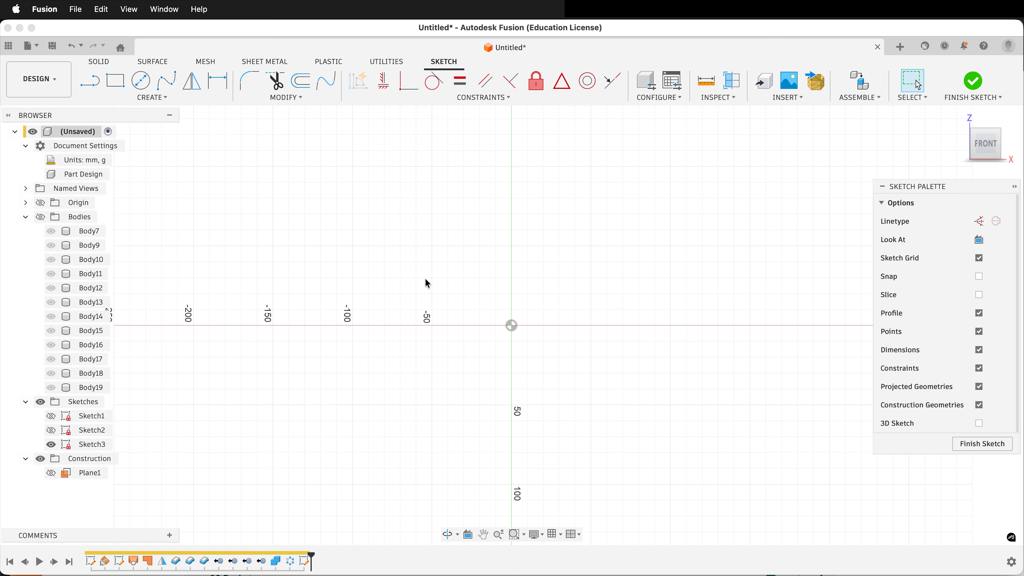
Step: Draw a circle centred on the origin with a diameter of diameter-2 and convert it to construction geometry
key(c)
click(511, 325)
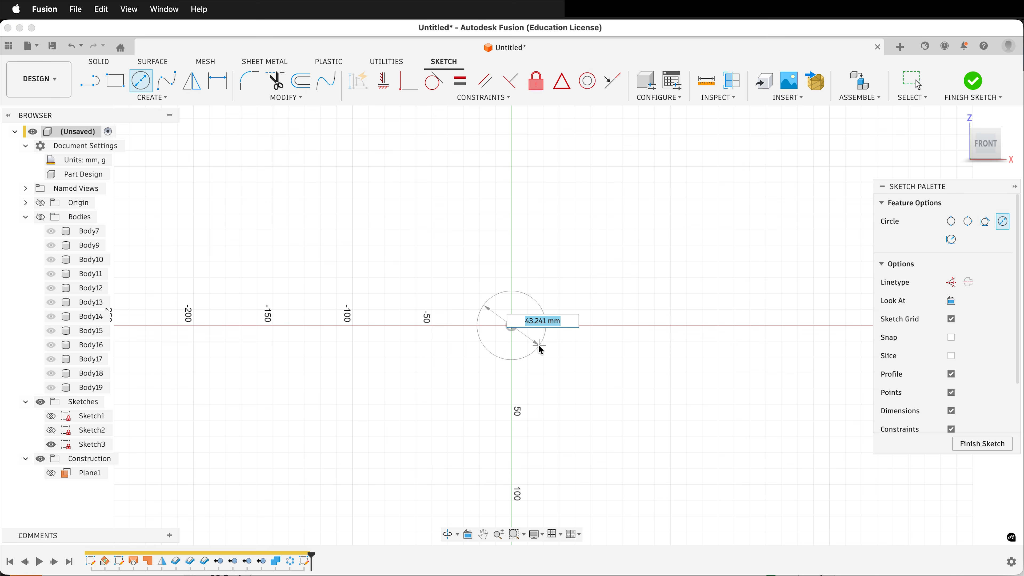
text(dia)
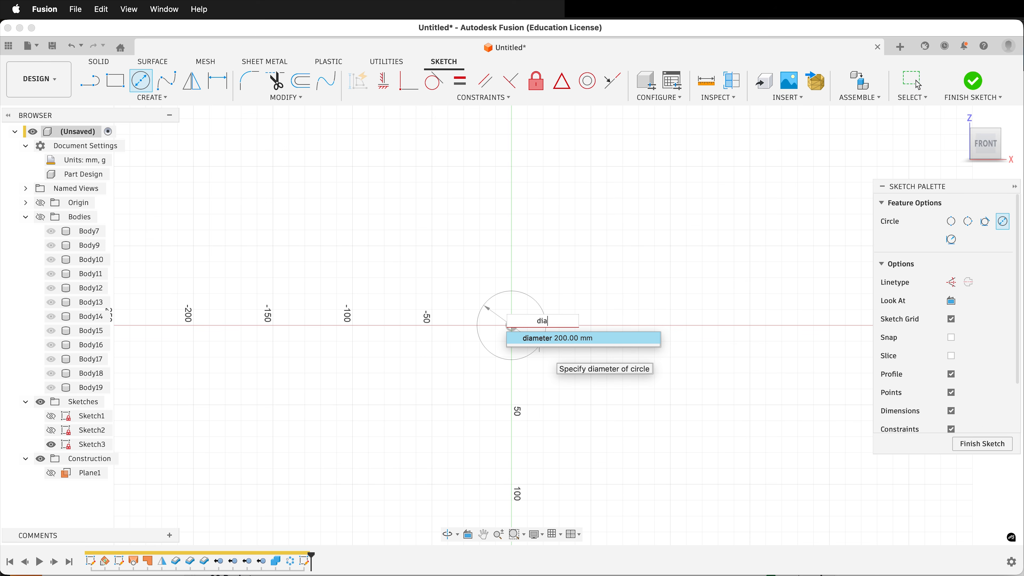
key(Return)
text(-2)
key(Return)
key(Escape)
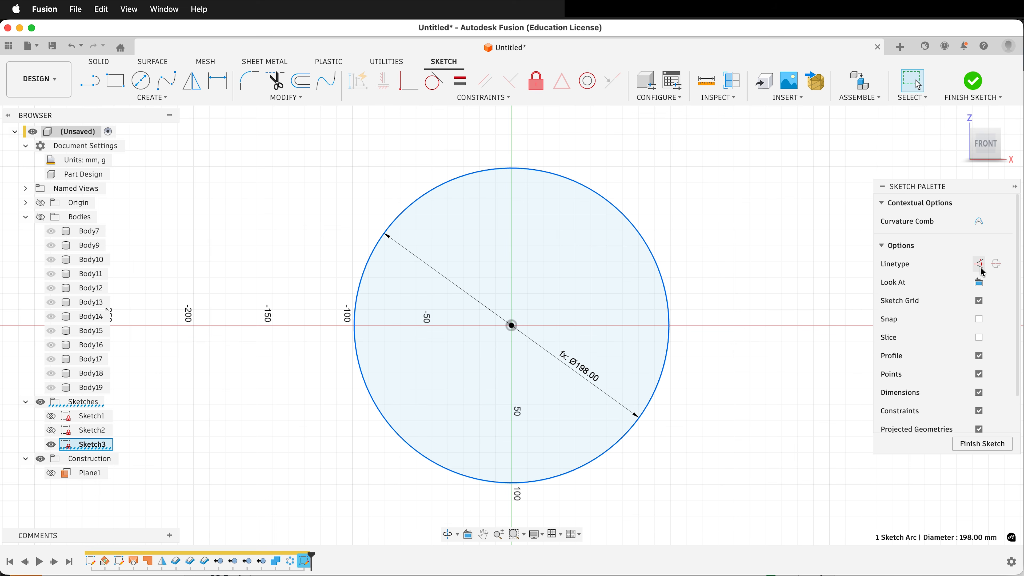
click(978, 263)
key(Escape)
Step: Draw an inscribed five-sided polygon centred to the right of the origin and constrain its bottom edge horizontal
click(149, 97)
mouse_move(103, 164)
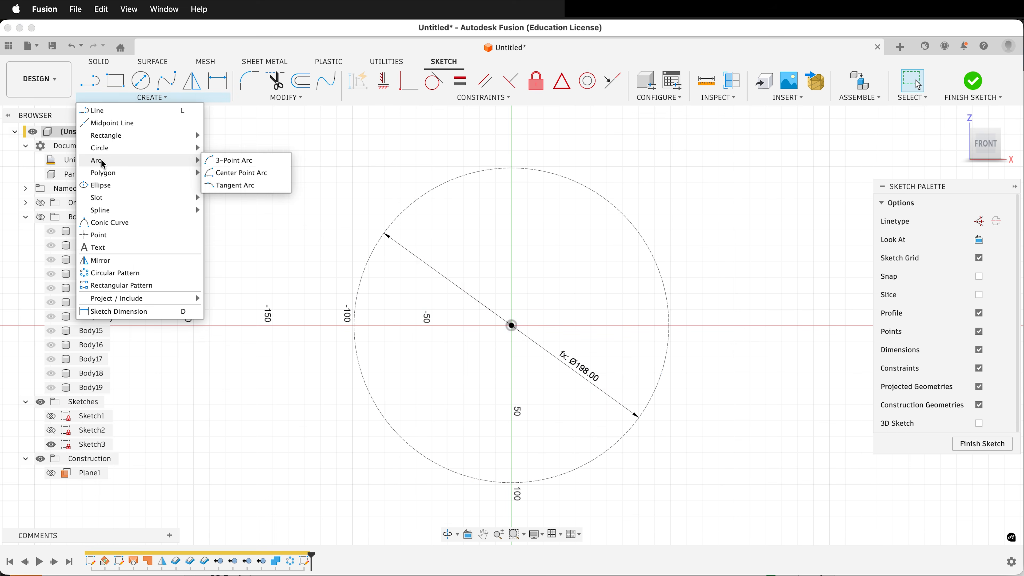
click(234, 190)
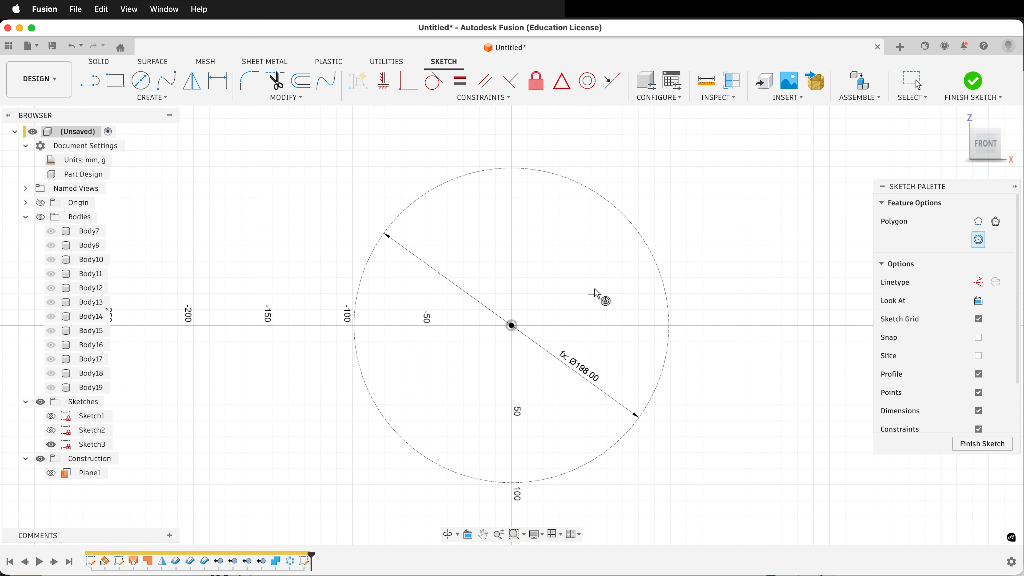
click(620, 319)
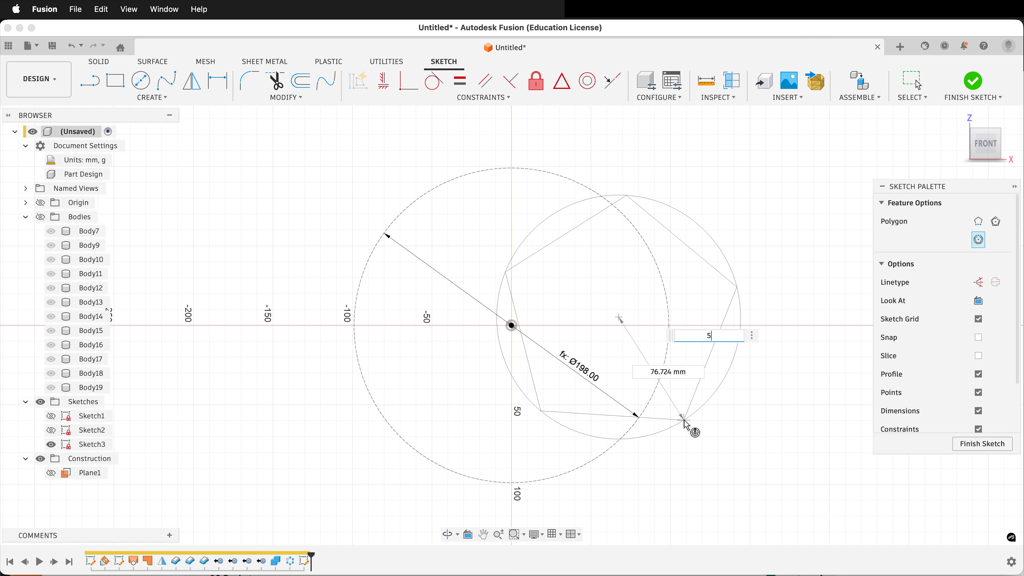
click(706, 433)
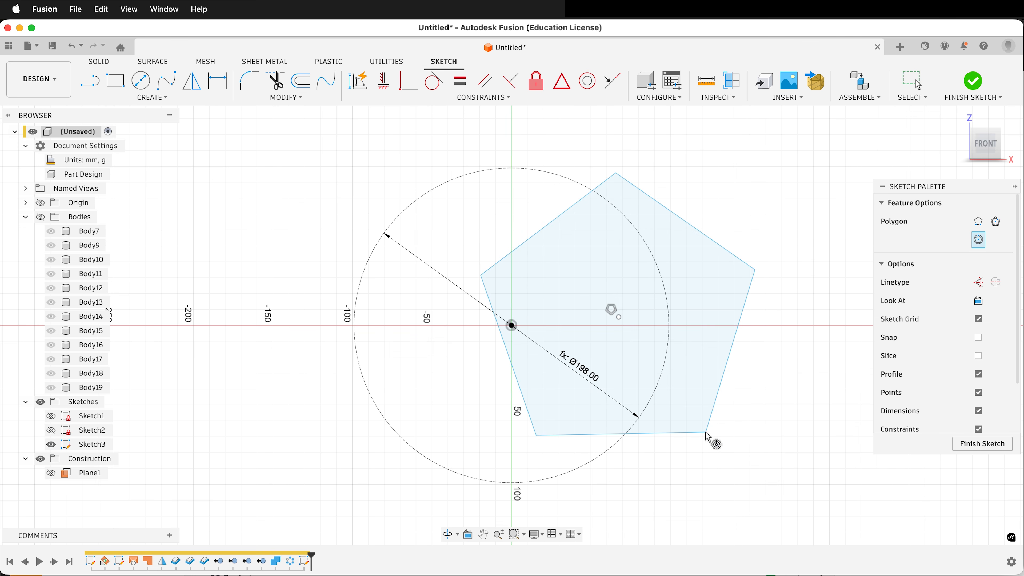
click(383, 89)
click(674, 432)
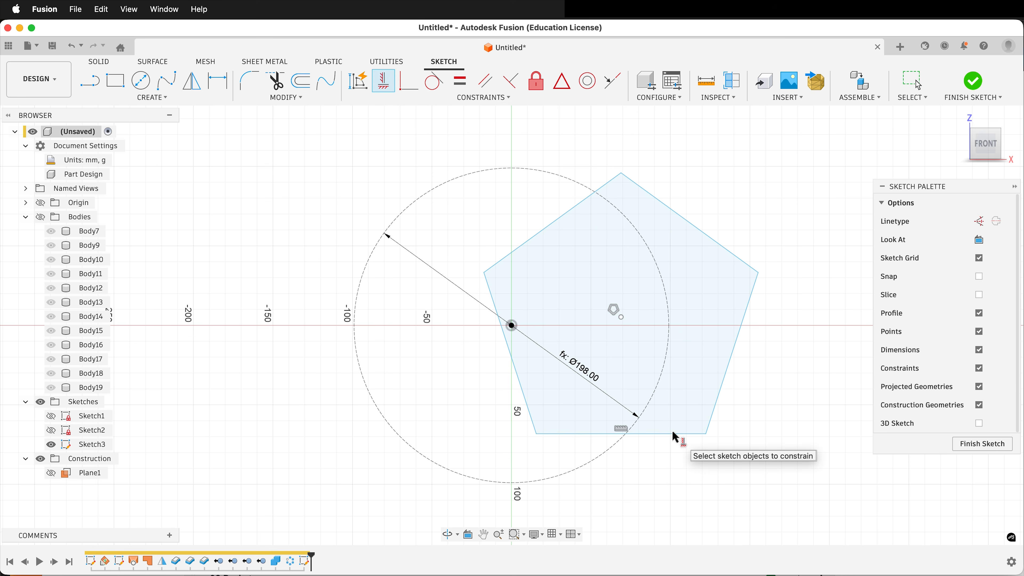
Step: Draw construction diagonals joining the pentagon's two side vertices to the opposite bottom vertices and to each other
key(l)
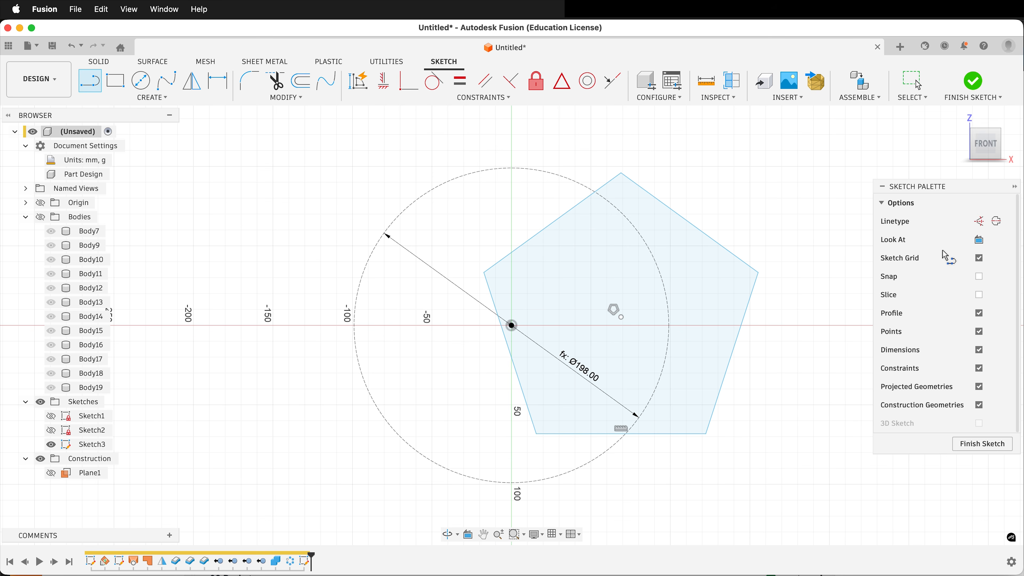
click(979, 221)
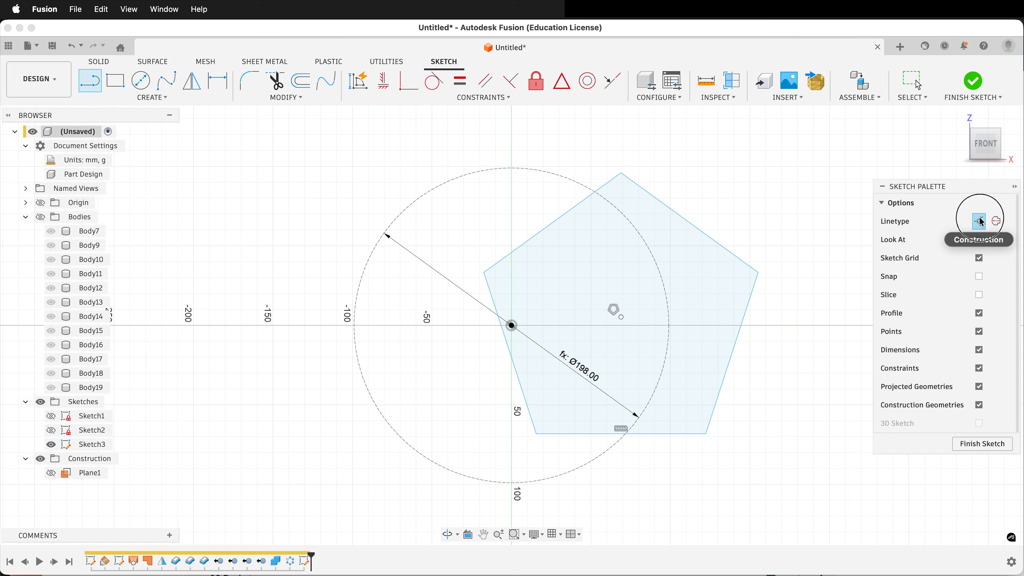
click(484, 273)
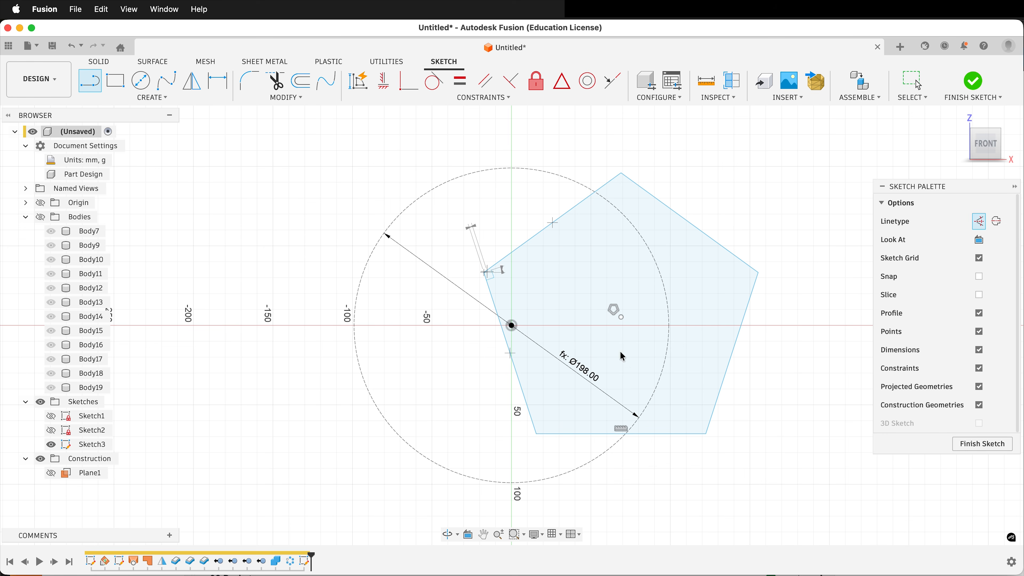
click(705, 433)
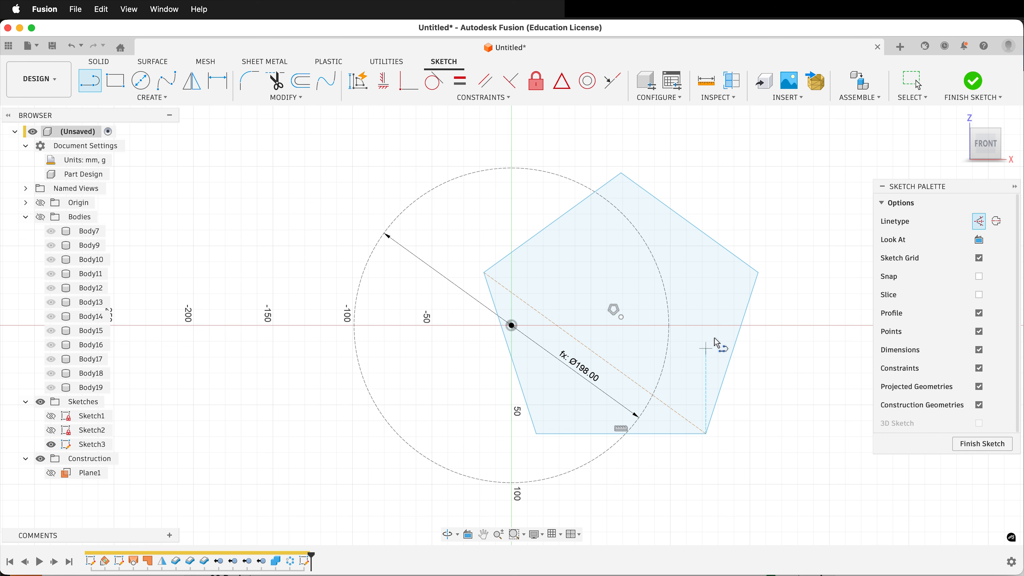
click(758, 273)
click(536, 433)
scroll(588, 332, up, 3)
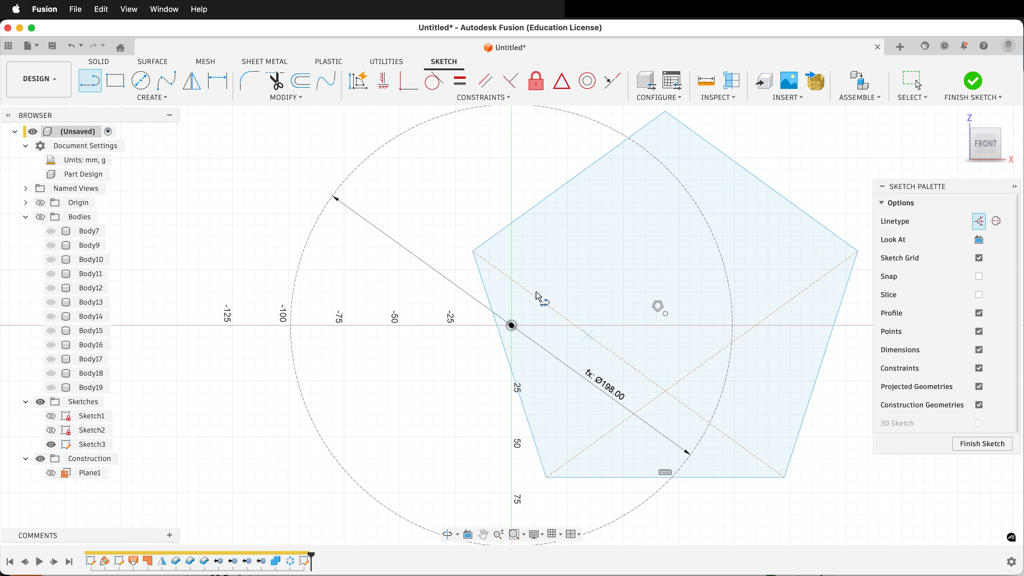
click(475, 251)
click(857, 251)
Step: Draw a construction line between the pentagon's two lower side edges, near the diagonals' crossing, and constrain it horizontal
scroll(503, 377, down, 1)
click(499, 368)
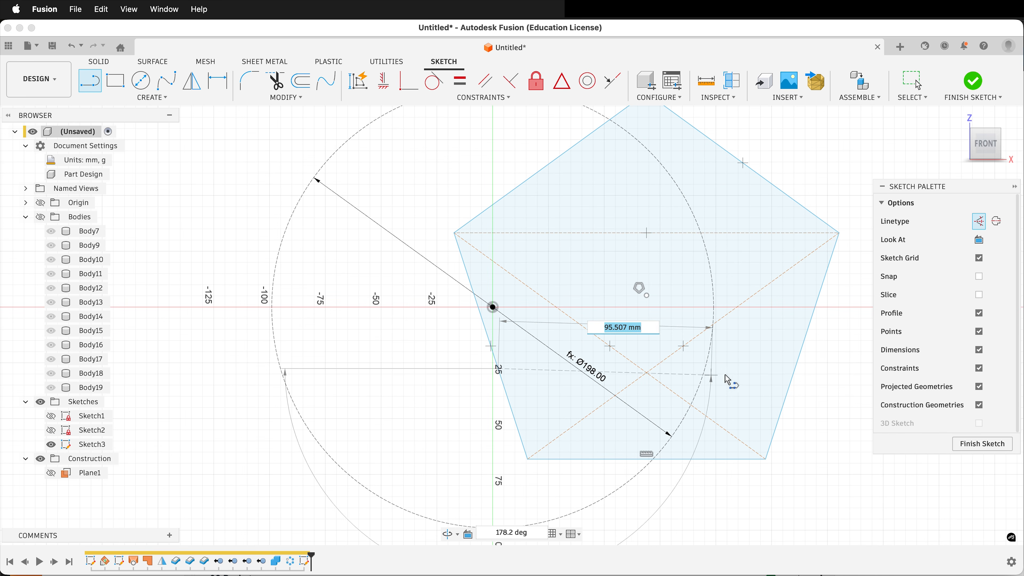
click(793, 374)
scroll(665, 373, up, 8)
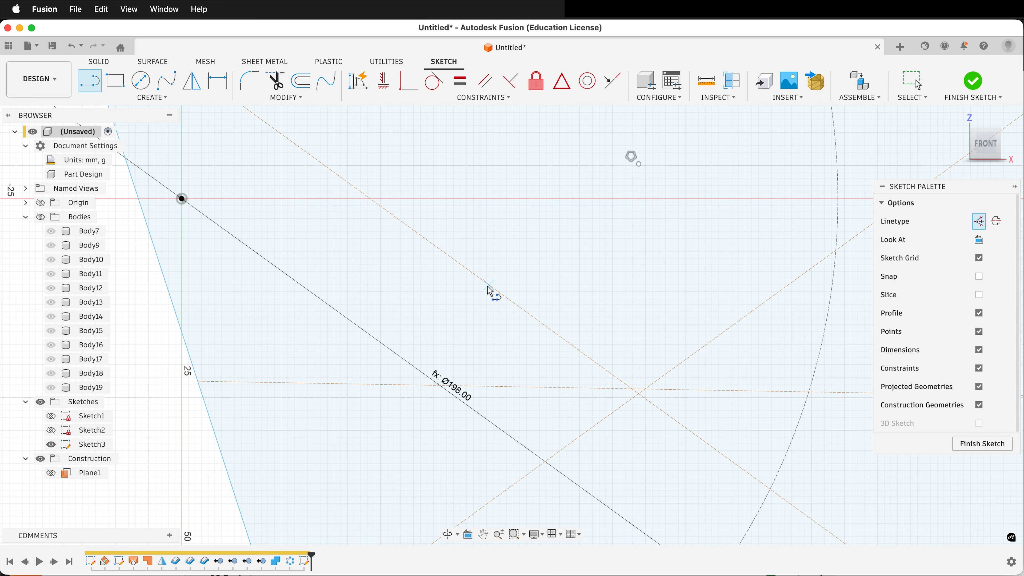
click(384, 81)
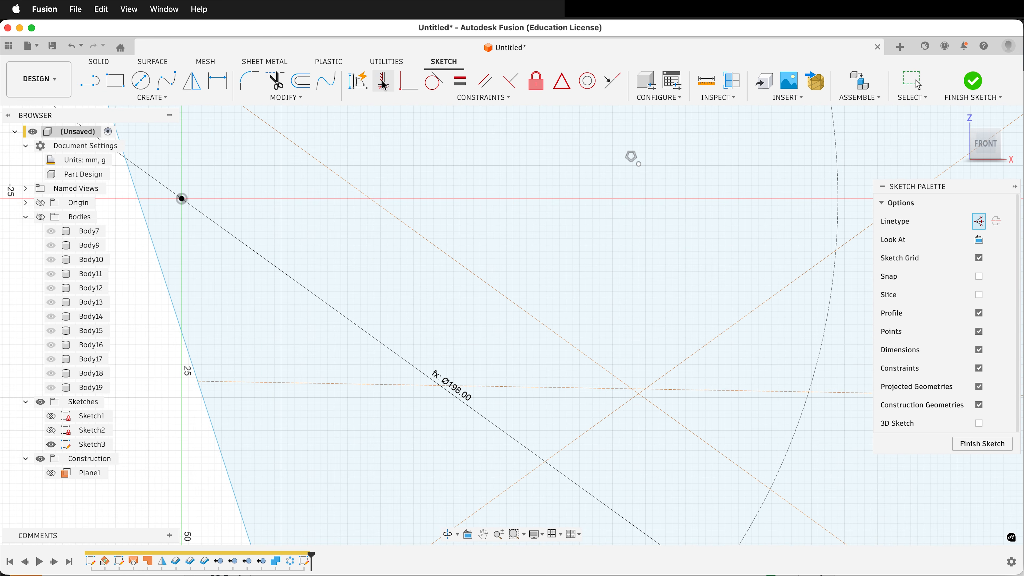
click(534, 387)
Step: Place a sketch point where the two lower diagonals cross and make it coincident with the lower horizontal construction line
click(153, 97)
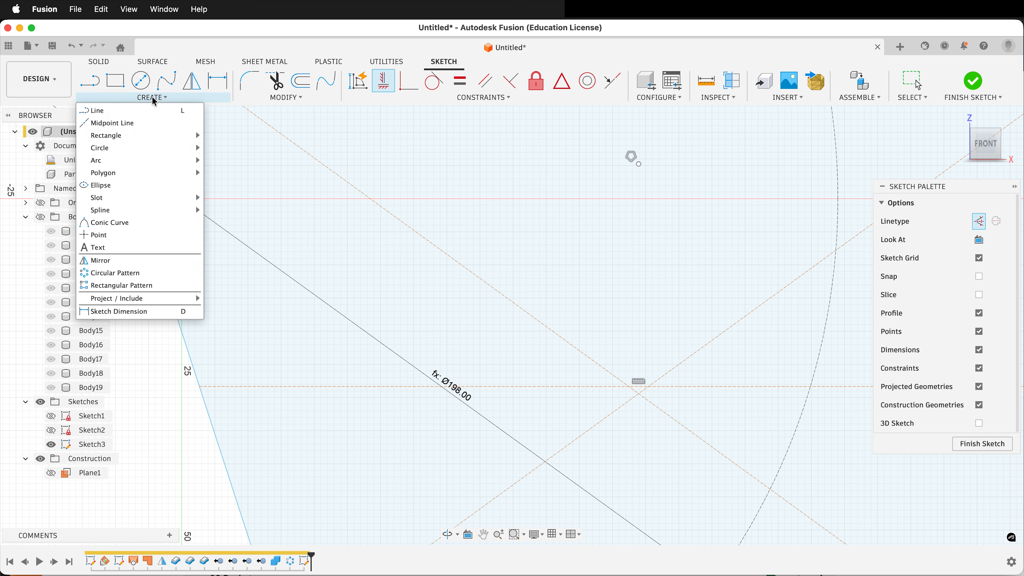
click(98, 235)
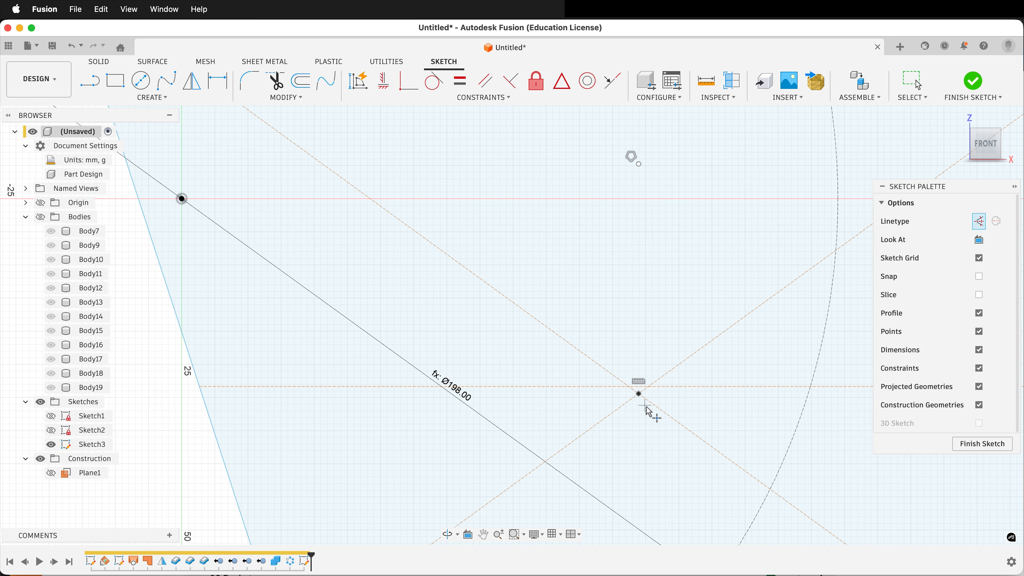
click(409, 83)
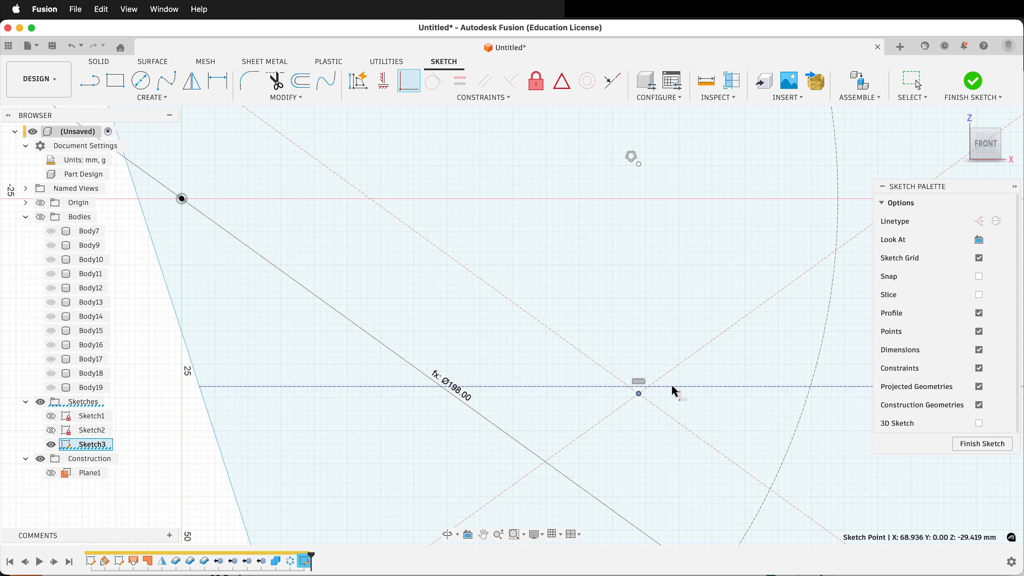
Step: Place sketch points at both ends of the lower horizontal construction line, on the pentagon's side edges
scroll(459, 371, down, 3)
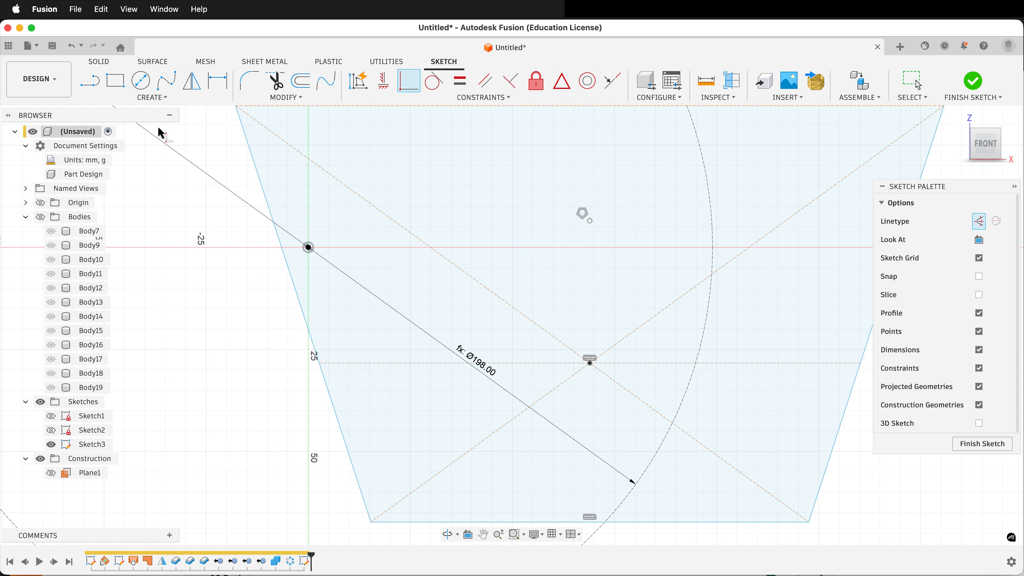
click(152, 98)
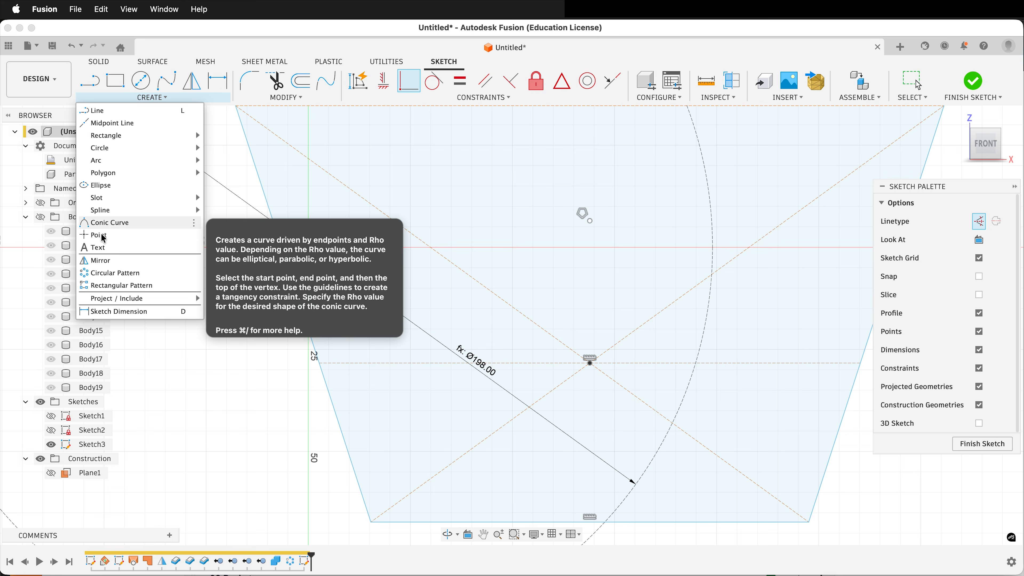
click(111, 223)
scroll(451, 380, right, 4)
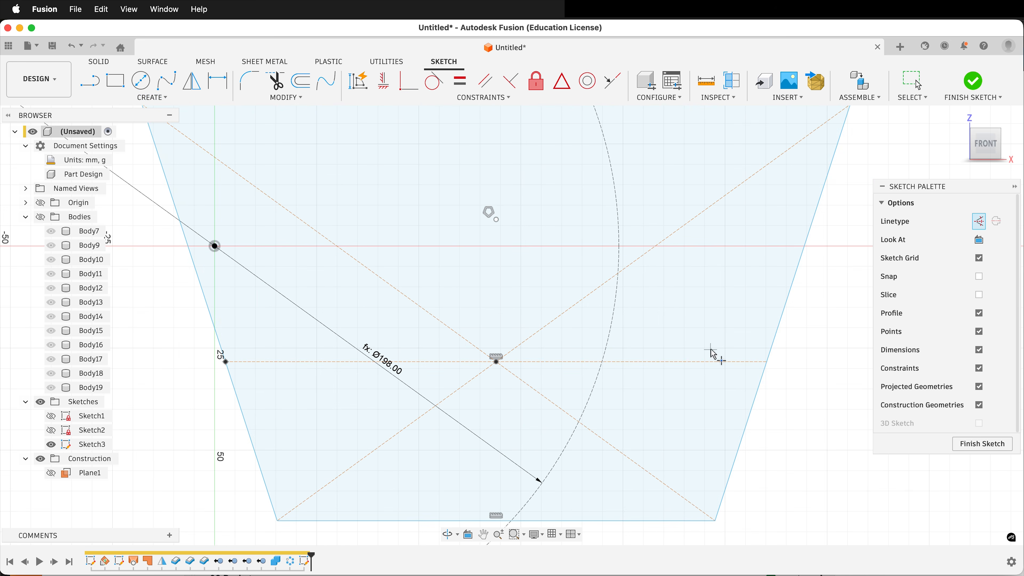
scroll(651, 359, down, 6)
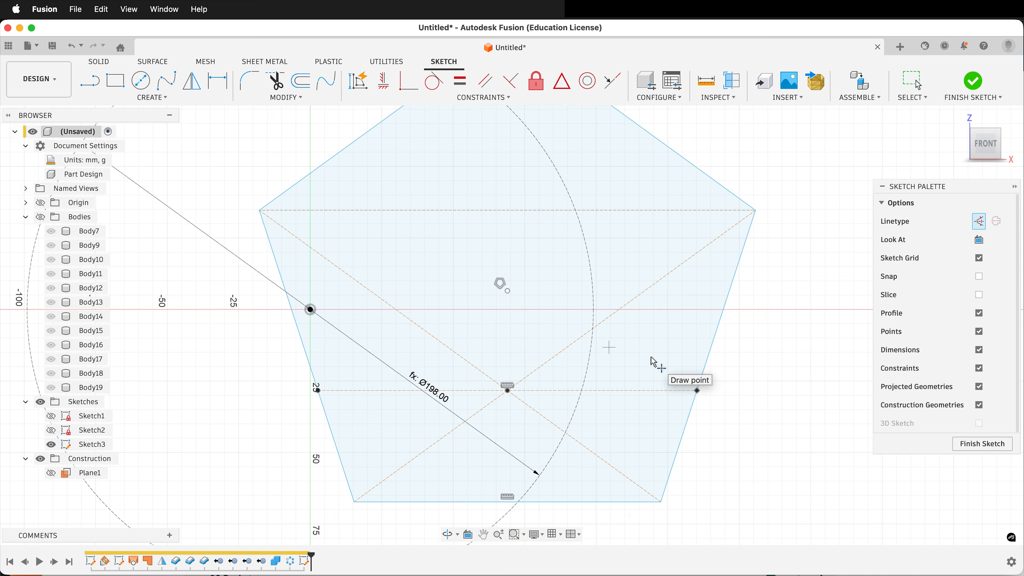
Step: Draw construction lines from both bottom vertices of the pentagon to its top vertex
key(l)
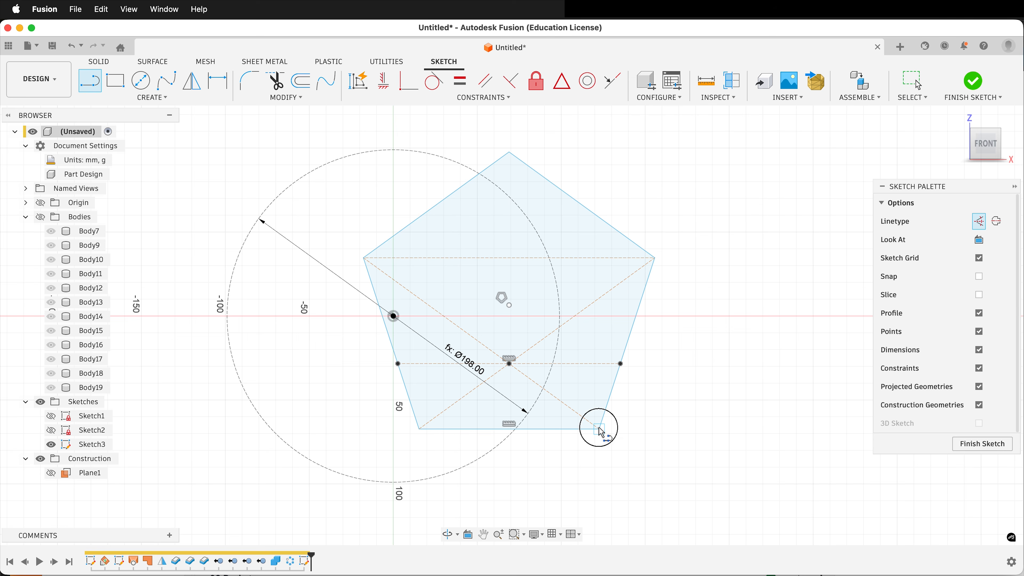
click(599, 428)
double_click(509, 152)
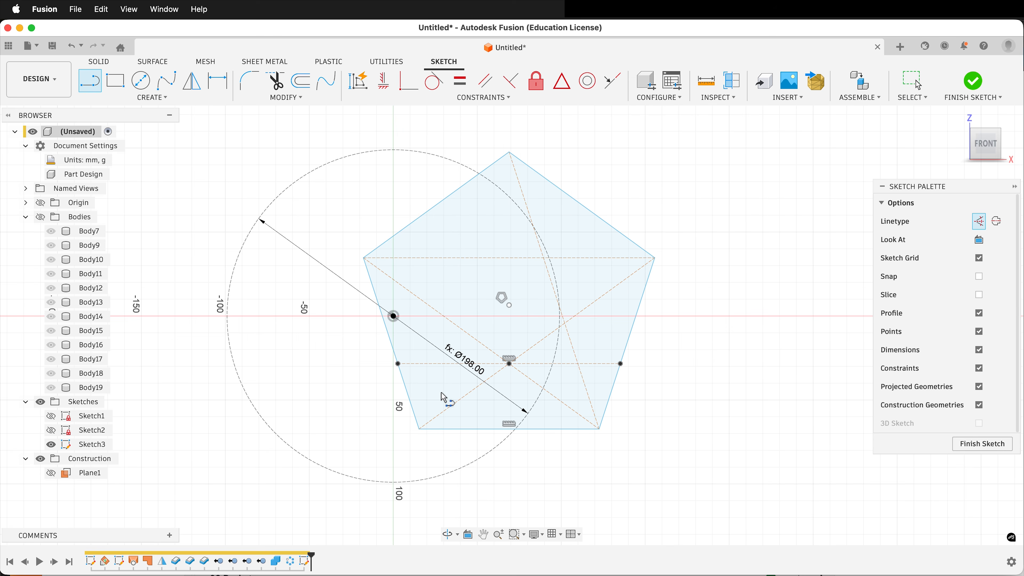
click(419, 428)
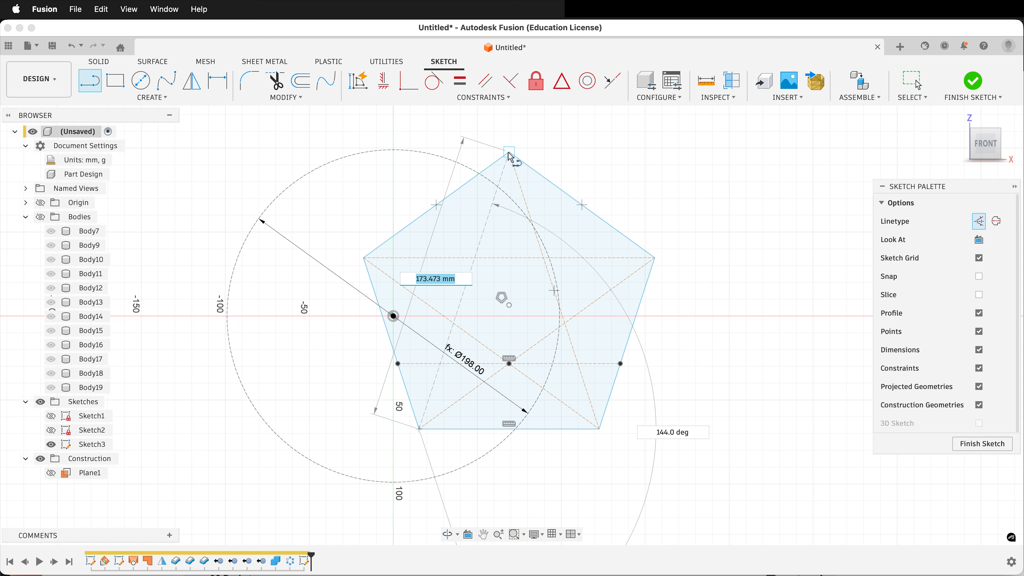
double_click(509, 152)
Step: Draw construction lines from each end of the lower horizontal line to the opposite crossing on the upper horizontal diagonal
scroll(493, 298, up, 3)
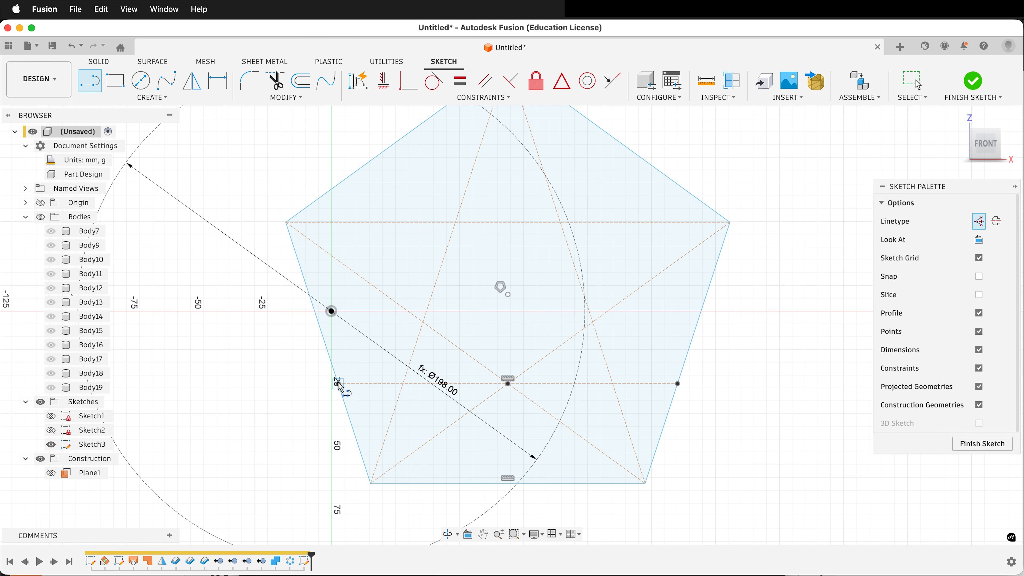
click(338, 383)
double_click(560, 222)
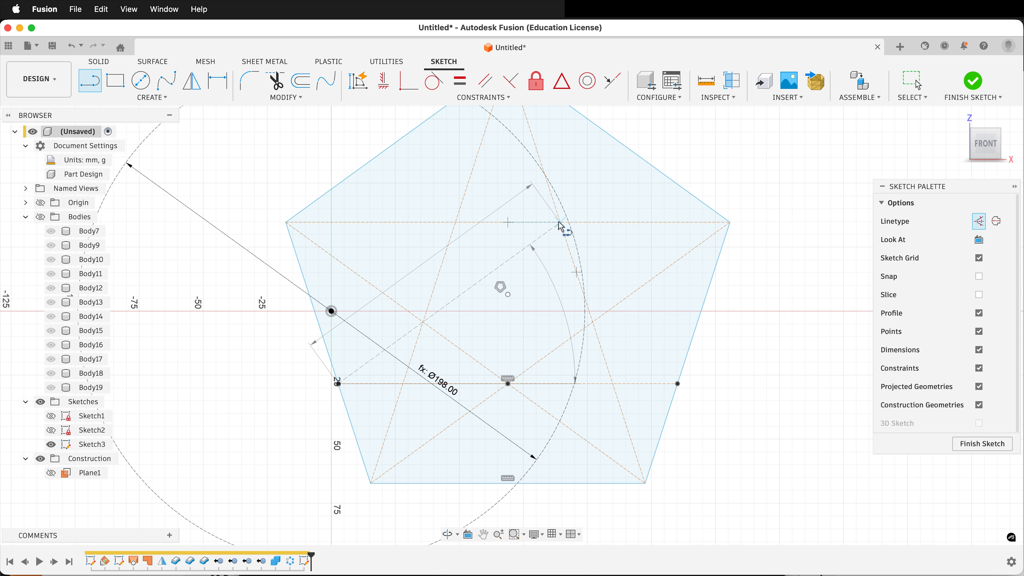
click(678, 383)
double_click(456, 222)
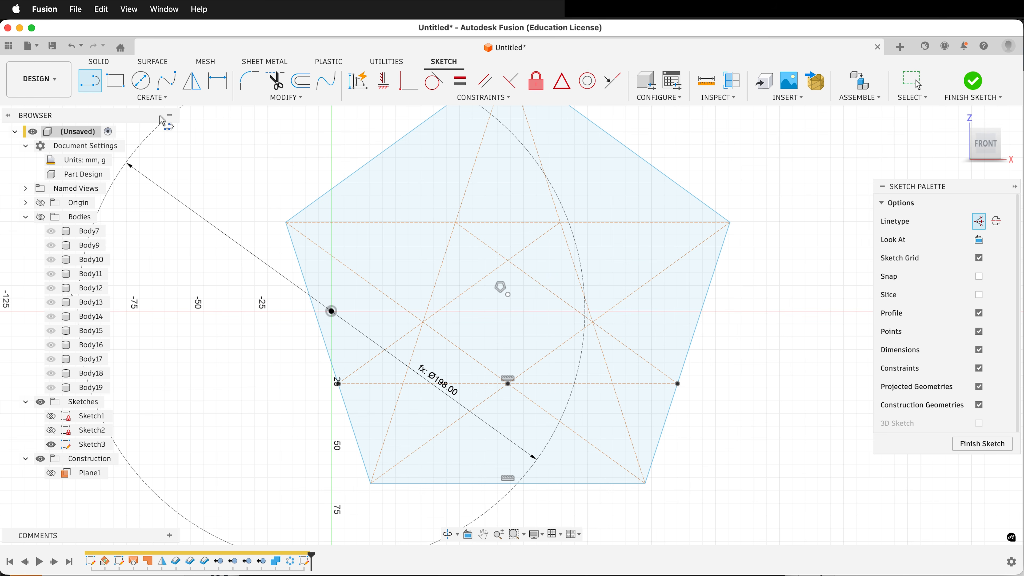
Step: Place sketch points at the two crossings on the upper diagonal, the crossing just below them, and the two outer crossings on the lower horizontal line
click(141, 99)
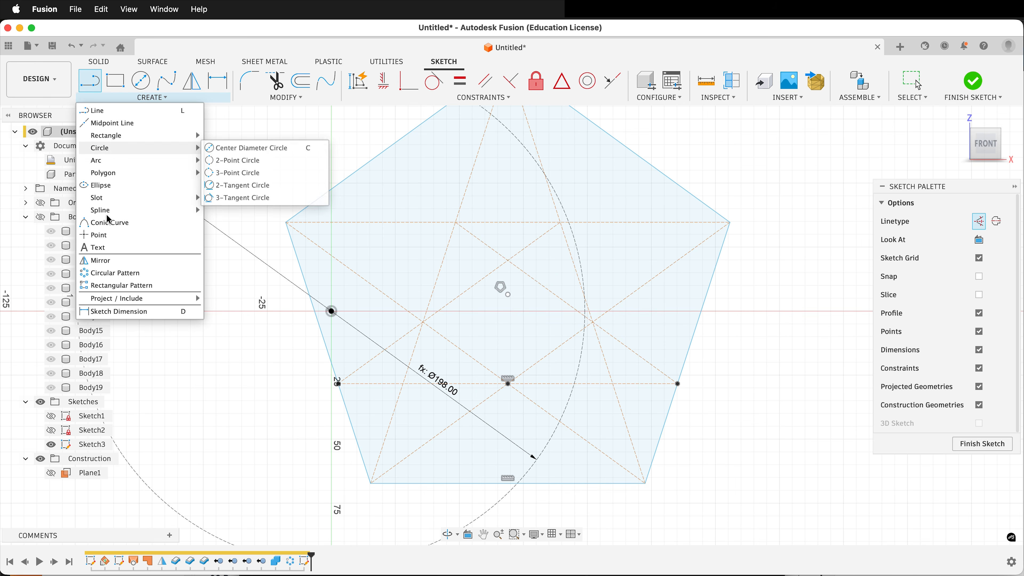
click(108, 233)
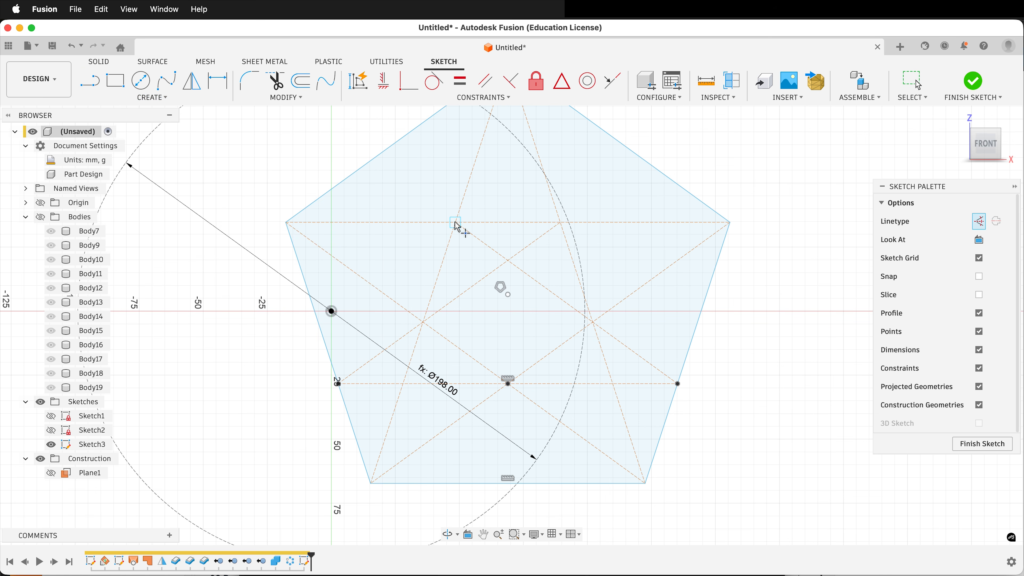
click(507, 261)
click(561, 222)
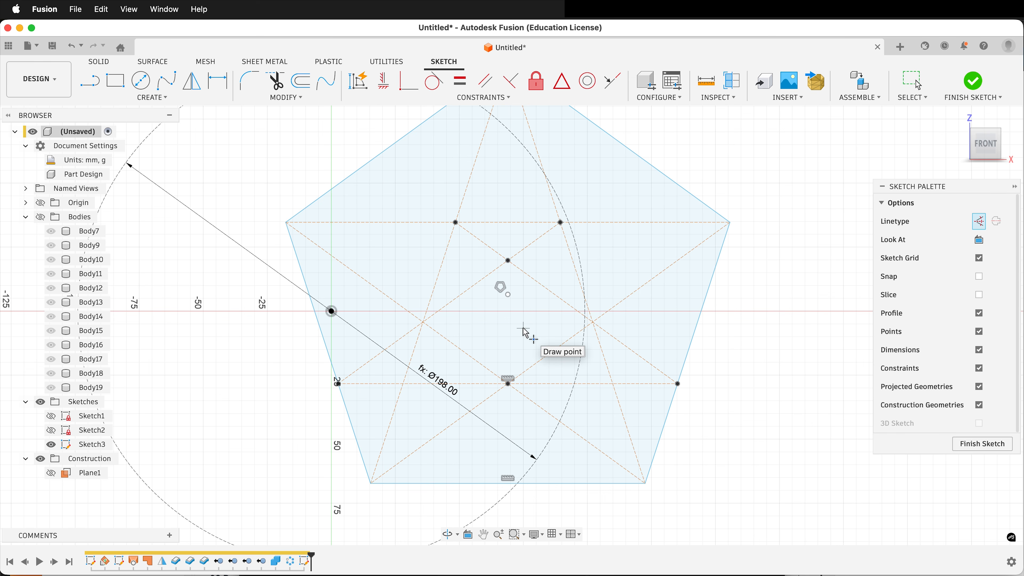
click(403, 384)
scroll(603, 321, down, 2)
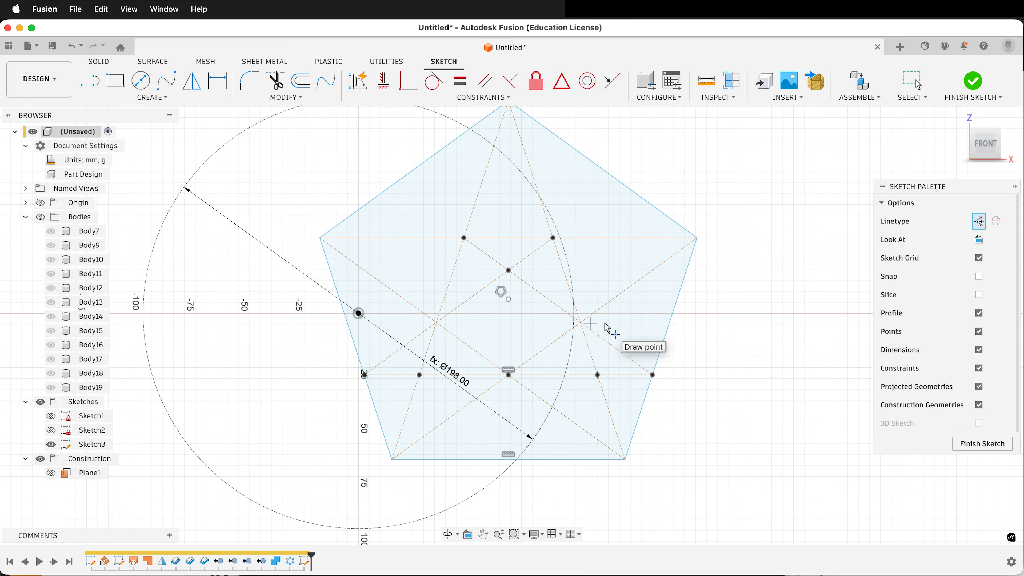
Step: Draw a solid center point arc centred on the crossing below the upper diagonal, spanning the two upper crossings, with construction linetype off
scroll(522, 378, up, 3)
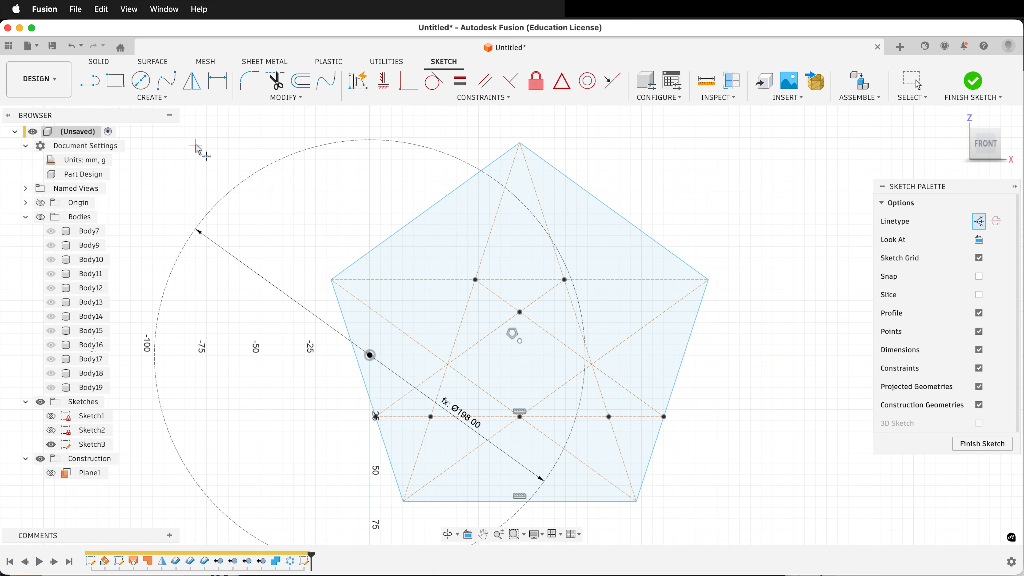
click(153, 98)
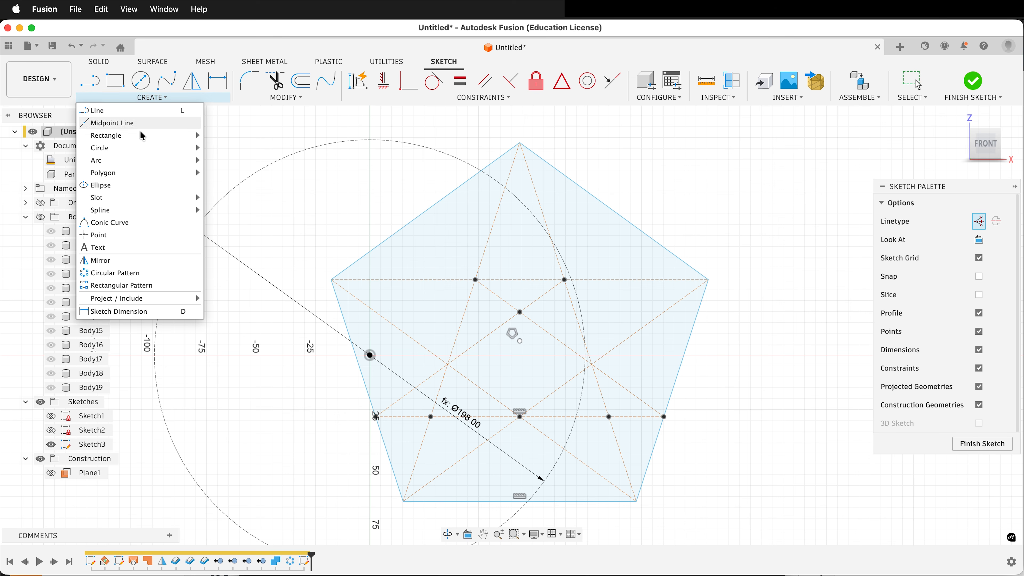
mouse_move(169, 160)
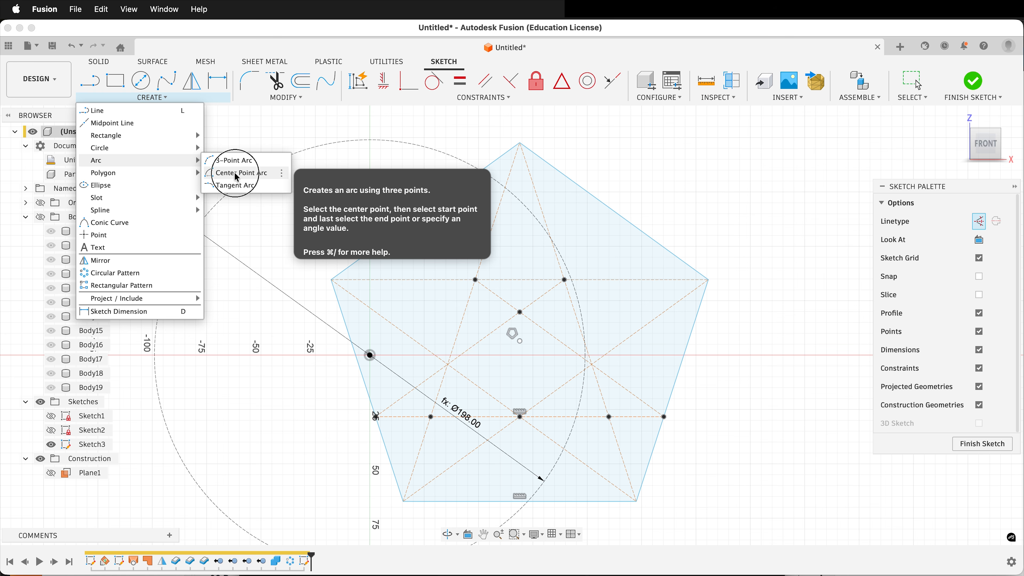
click(229, 173)
click(977, 282)
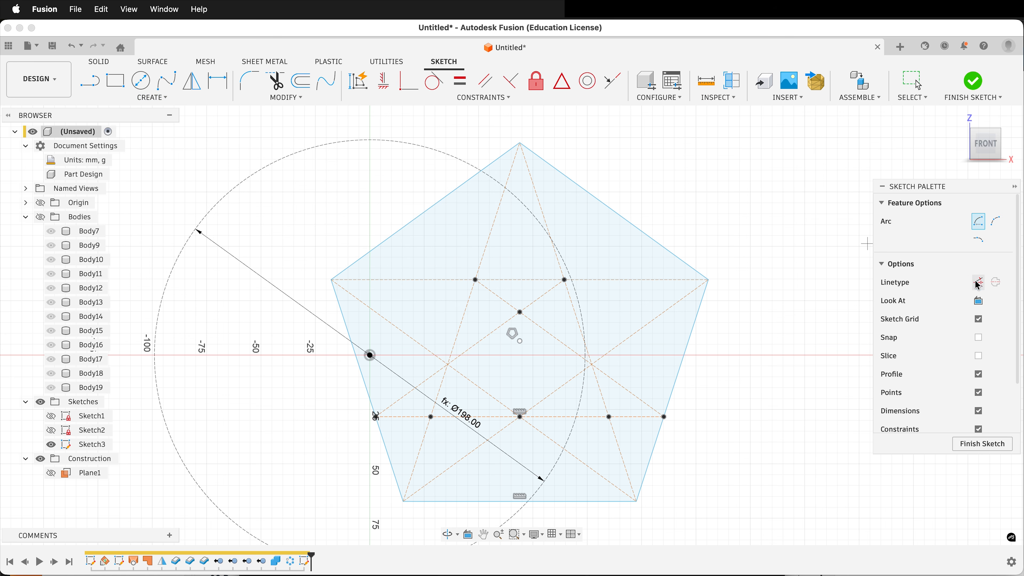
click(520, 310)
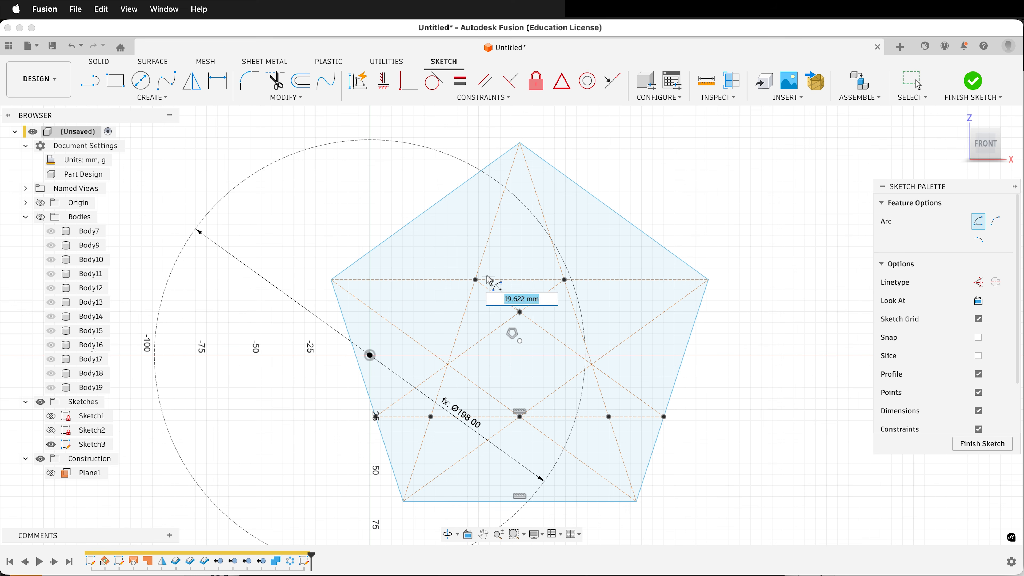
click(475, 280)
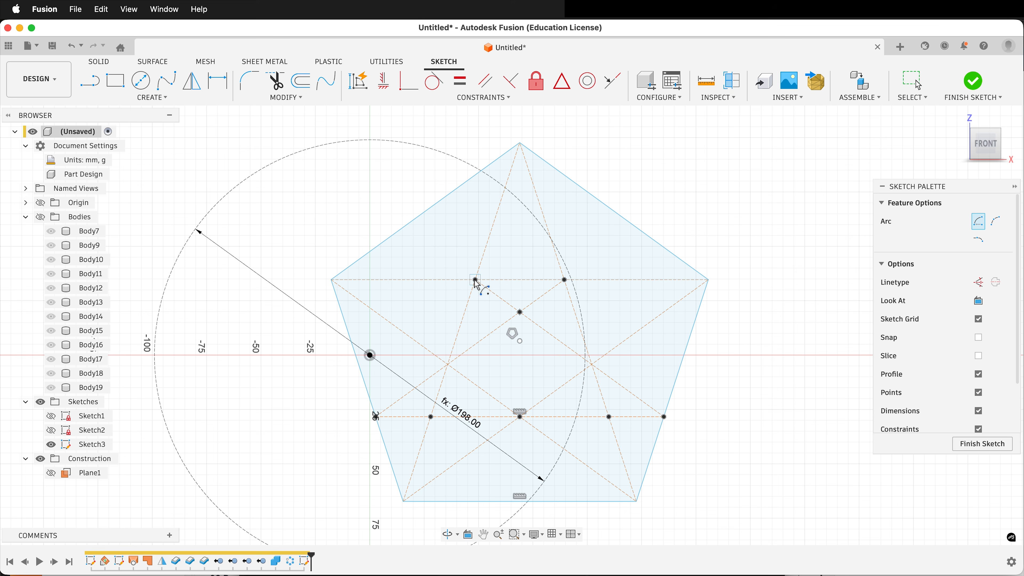
click(564, 280)
Step: Draw a downward center point arc centred on the lower horizontal line's middle point, spanning the two crossings either side of it
scroll(498, 381, down, 2)
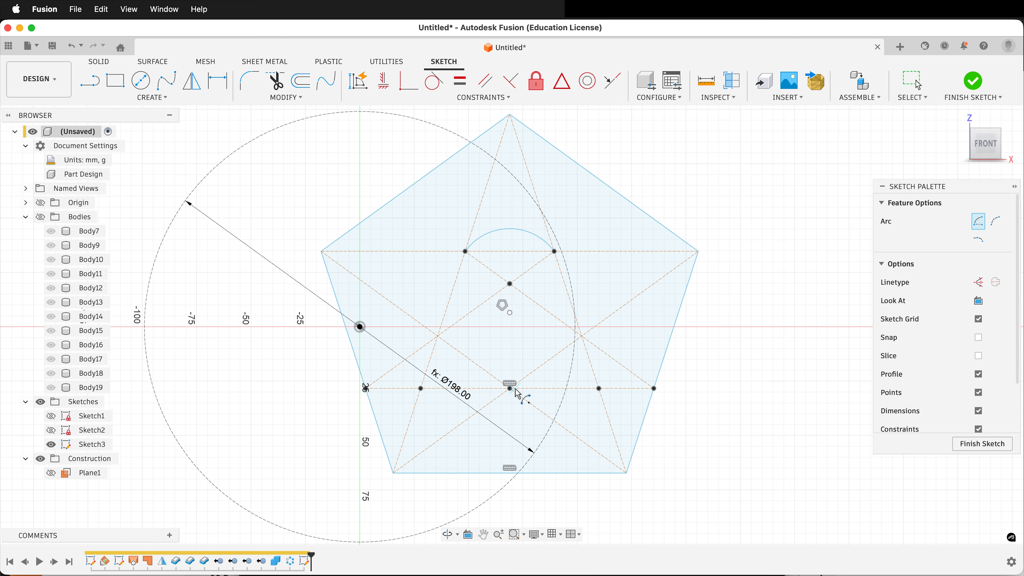
click(507, 388)
click(420, 388)
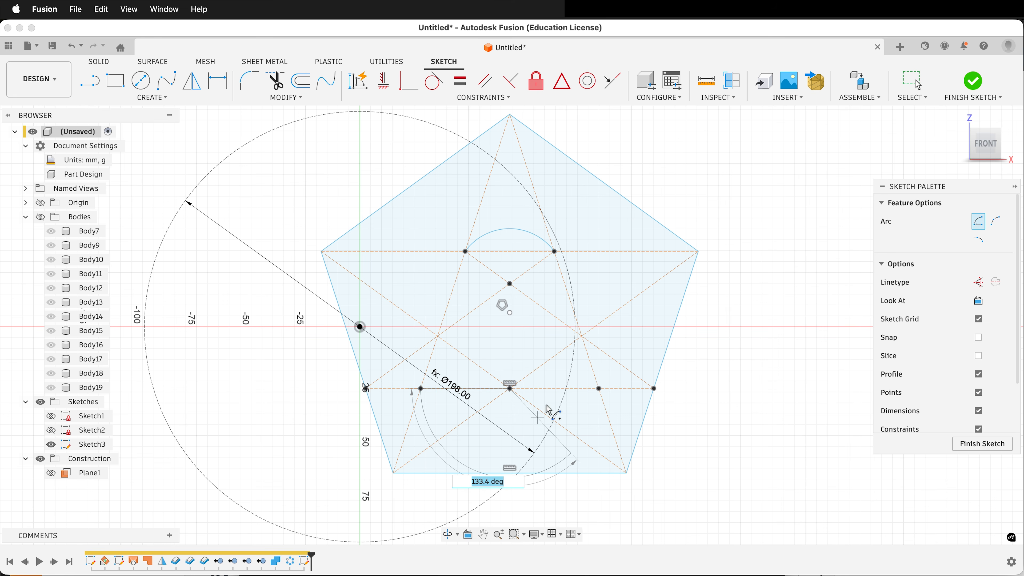
click(599, 388)
key(Escape)
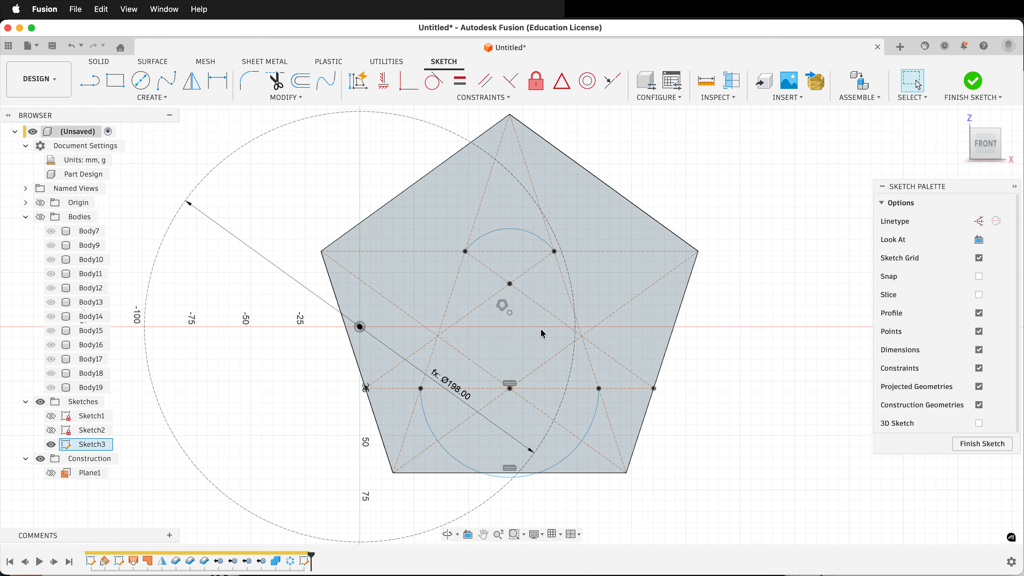
Step: Reposition the pentagon geometry near the origin and make the lower arc tangent to the 198 mm construction circle
drag(513, 229, 309, 183)
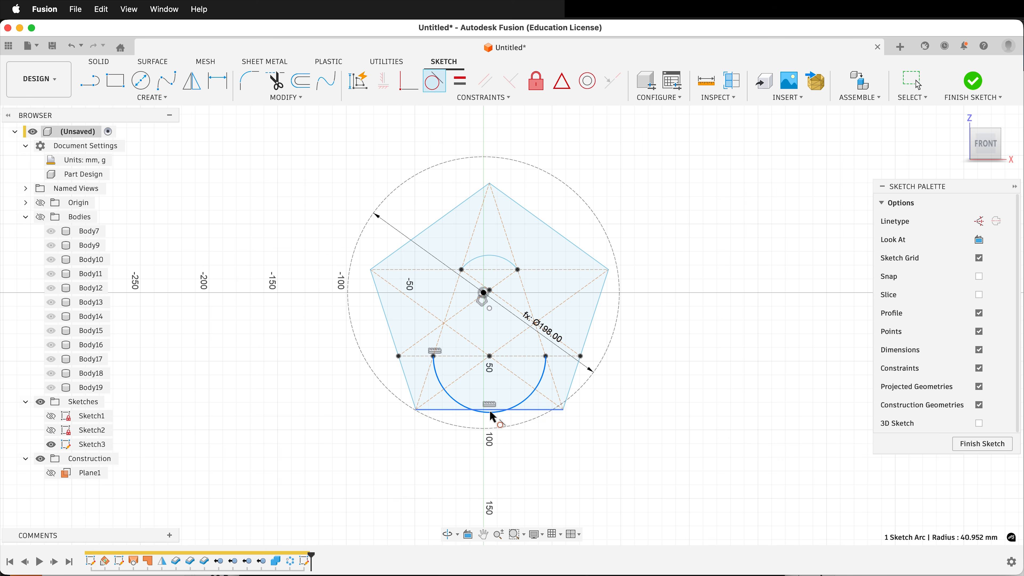
click(490, 412)
scroll(491, 428, up, 5)
scroll(491, 428, down, 5)
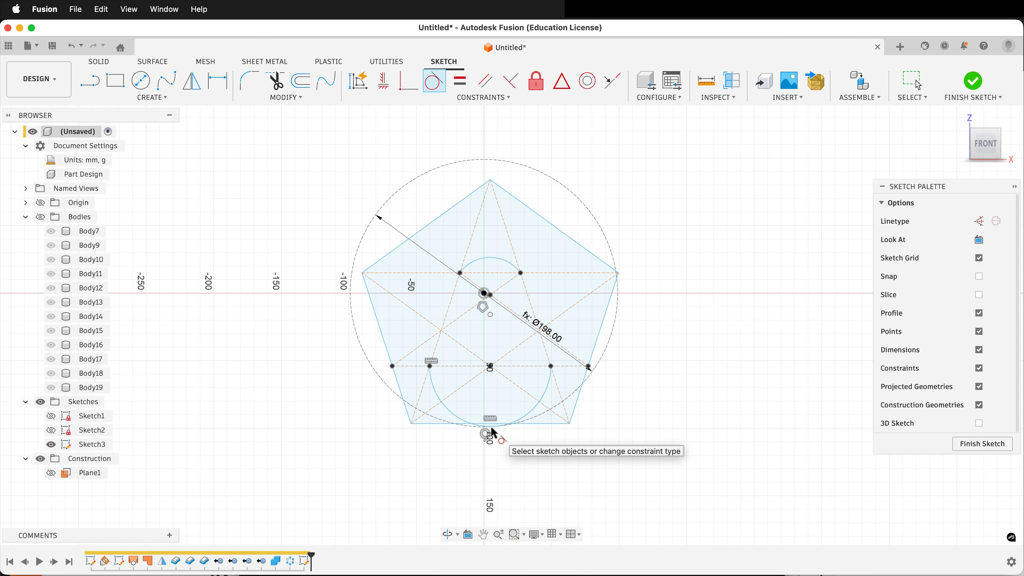
key(Escape)
Step: Reshape the pentagon by its top vertex and upper arc, and make the upper arc tangent to the 198 mm construction circle
drag(490, 183, 485, 136)
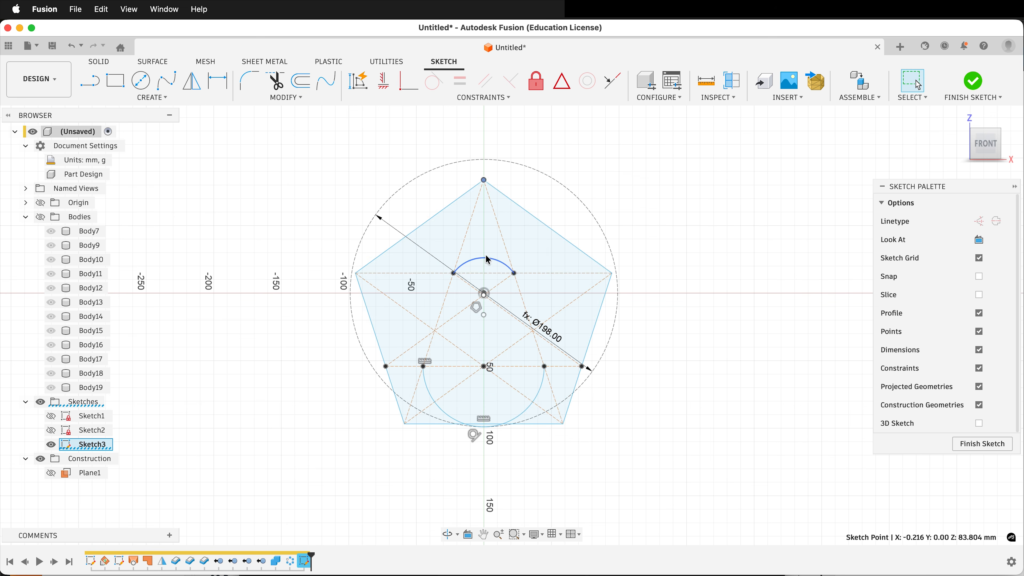
mouse_move(487, 257)
mouse_down()
mouse_move(487, 202)
mouse_move(433, 242)
mouse_up()
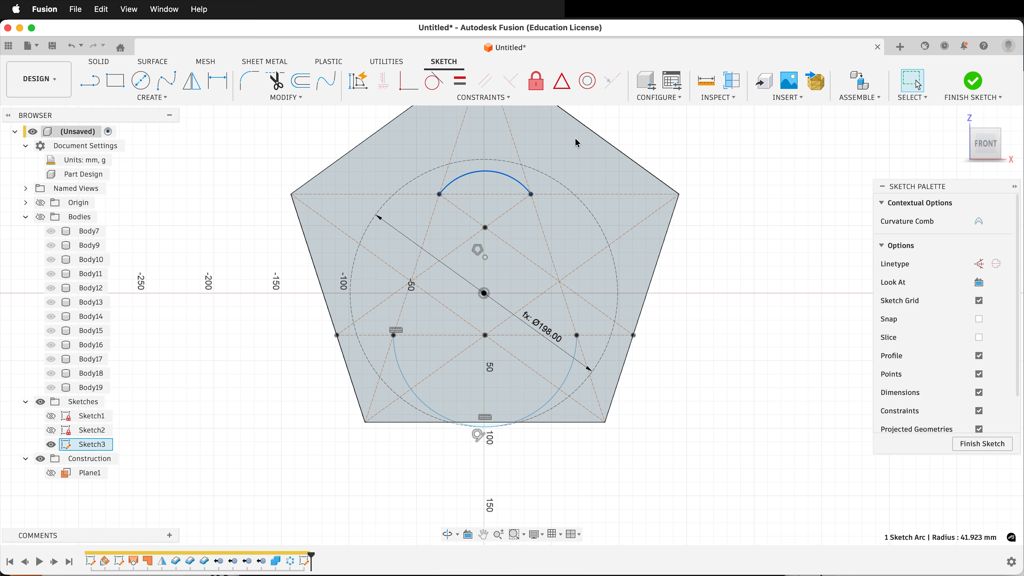
click(433, 82)
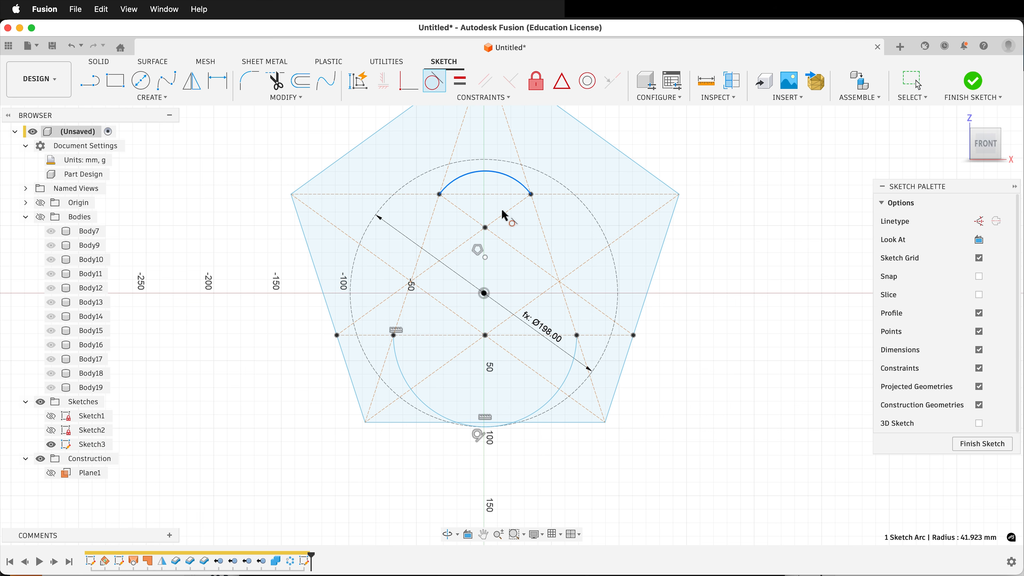
click(497, 166)
click(492, 160)
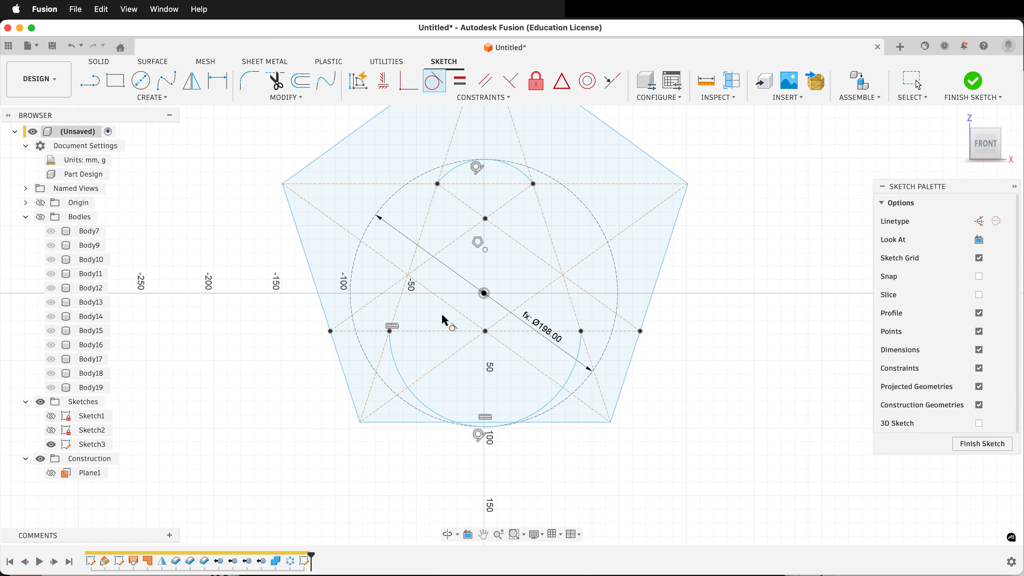
scroll(536, 256, up, 3)
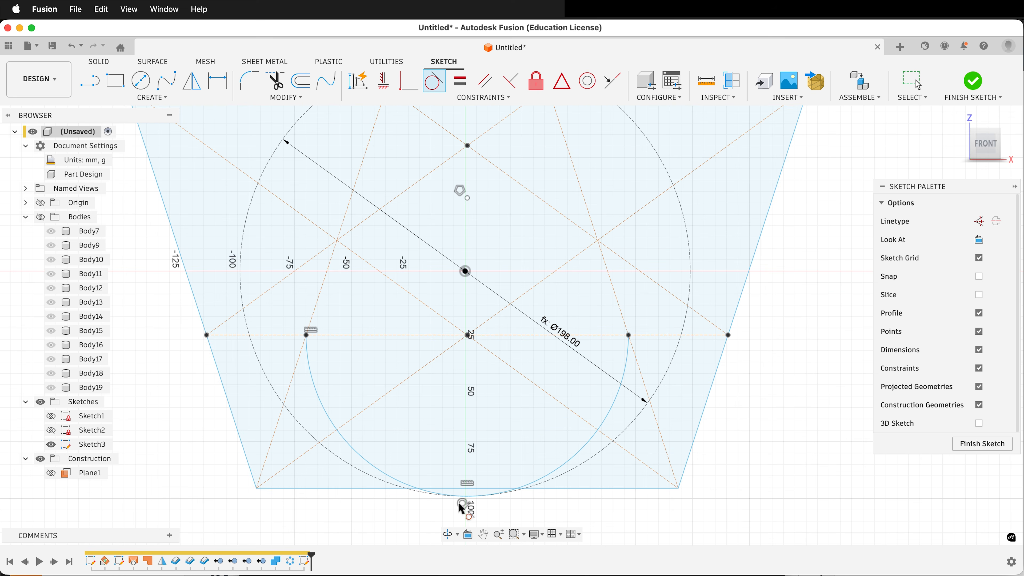
scroll(461, 509, down, 3)
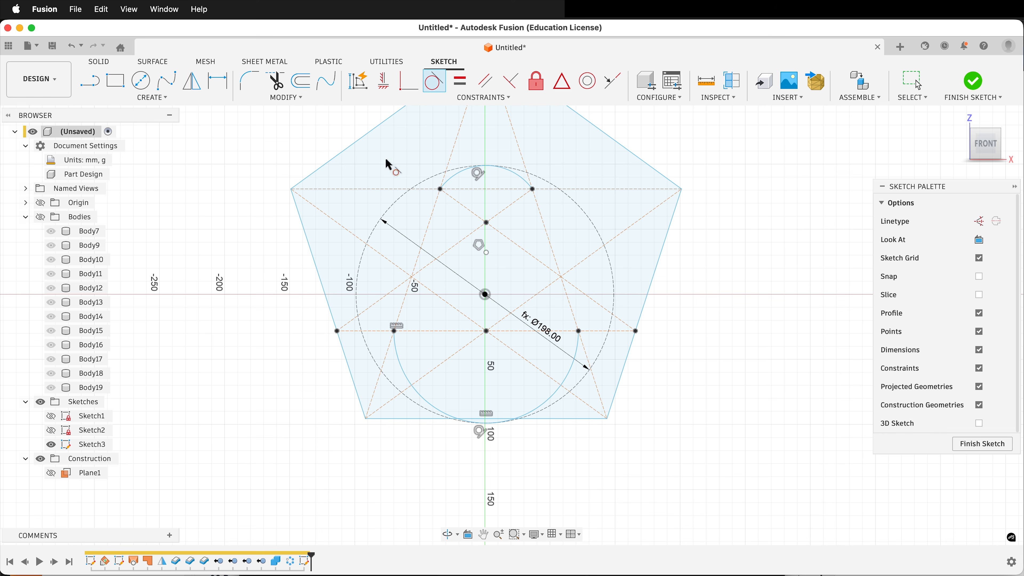
Step: Draw a center point arc centred on the lower horizontal line's right end, joining the left ends of the upper and lower arcs
click(150, 97)
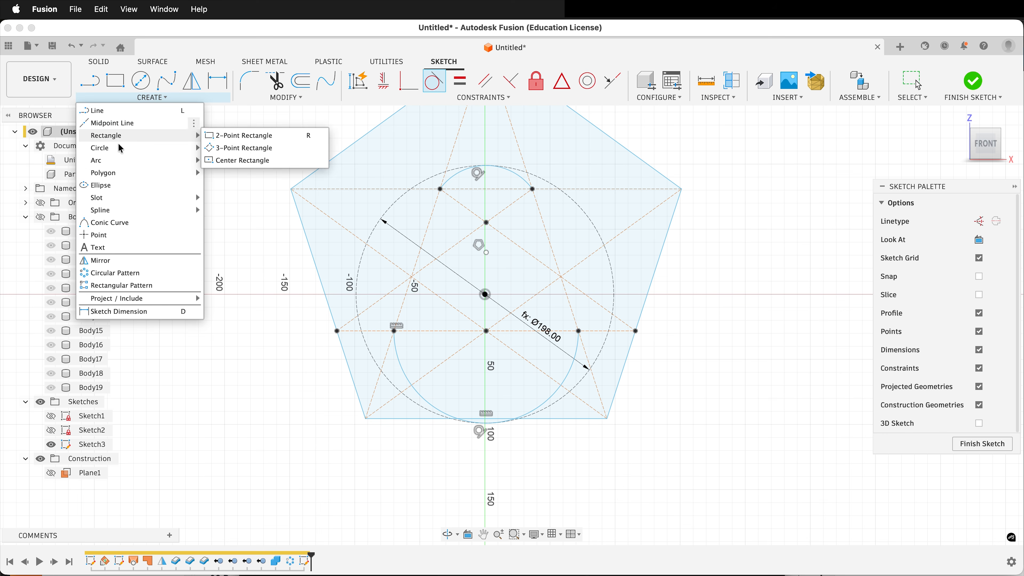
mouse_move(112, 166)
click(212, 170)
scroll(561, 312, up, 4)
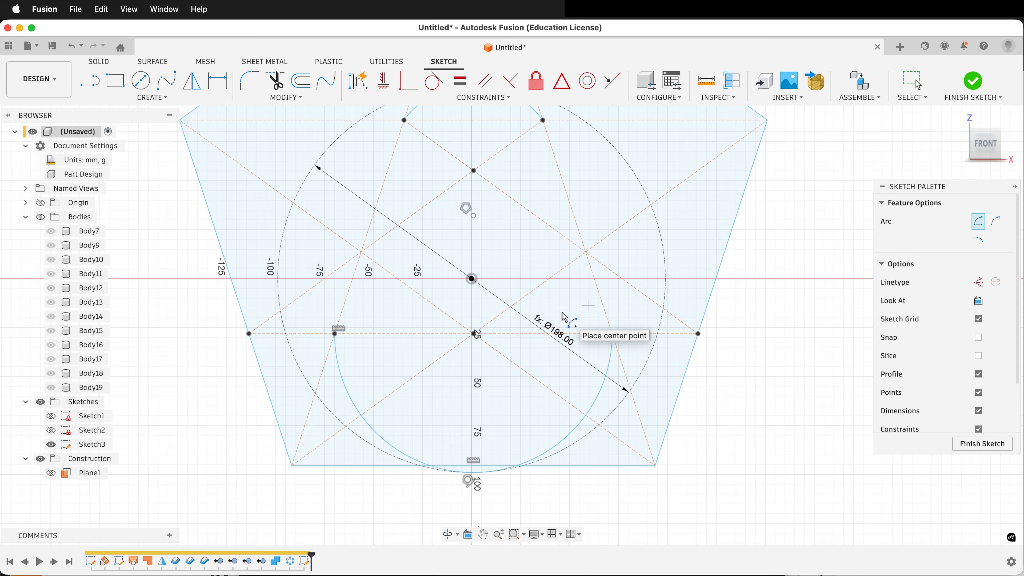
scroll(563, 314, down, 4)
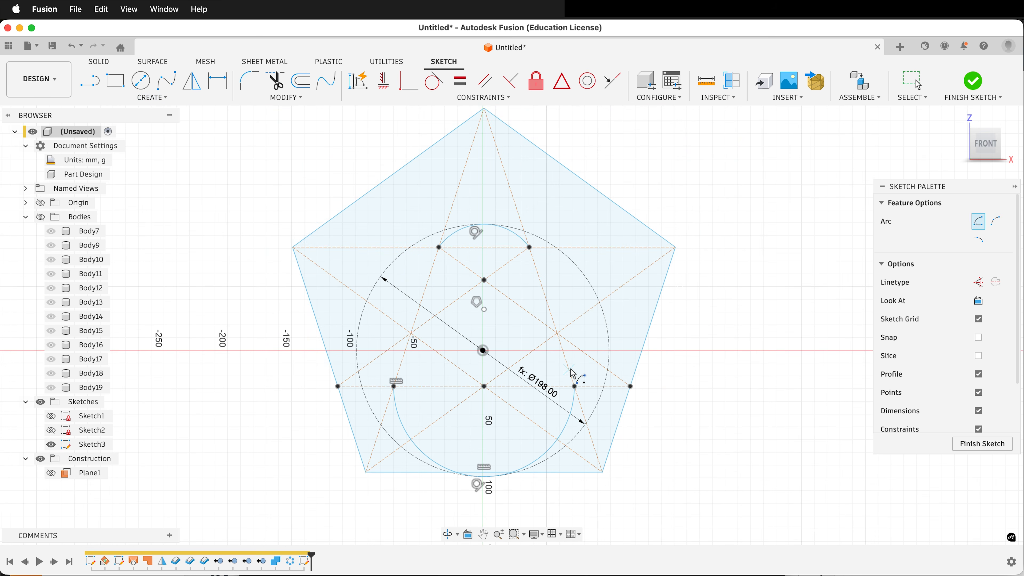
click(630, 386)
click(439, 247)
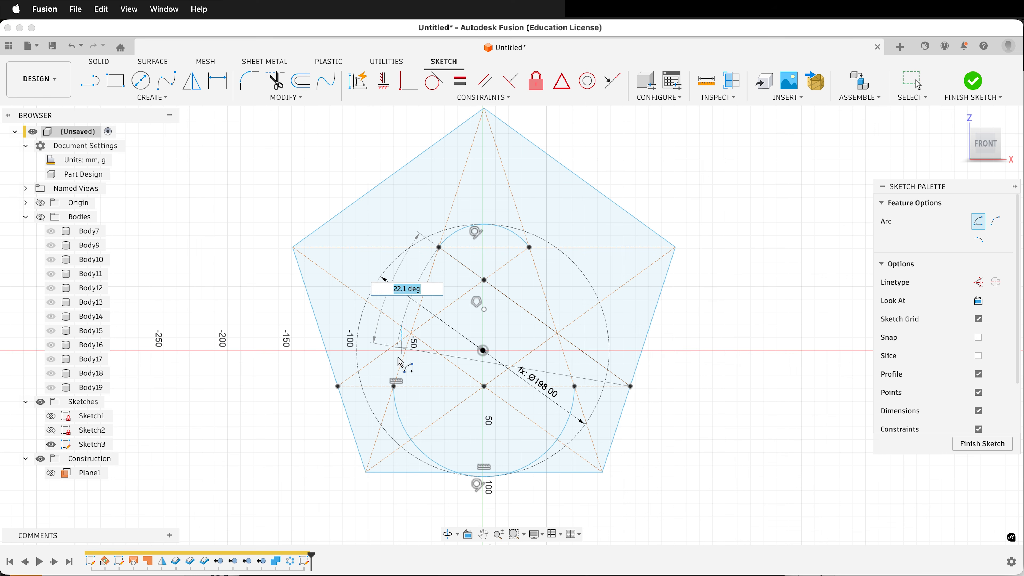
click(394, 386)
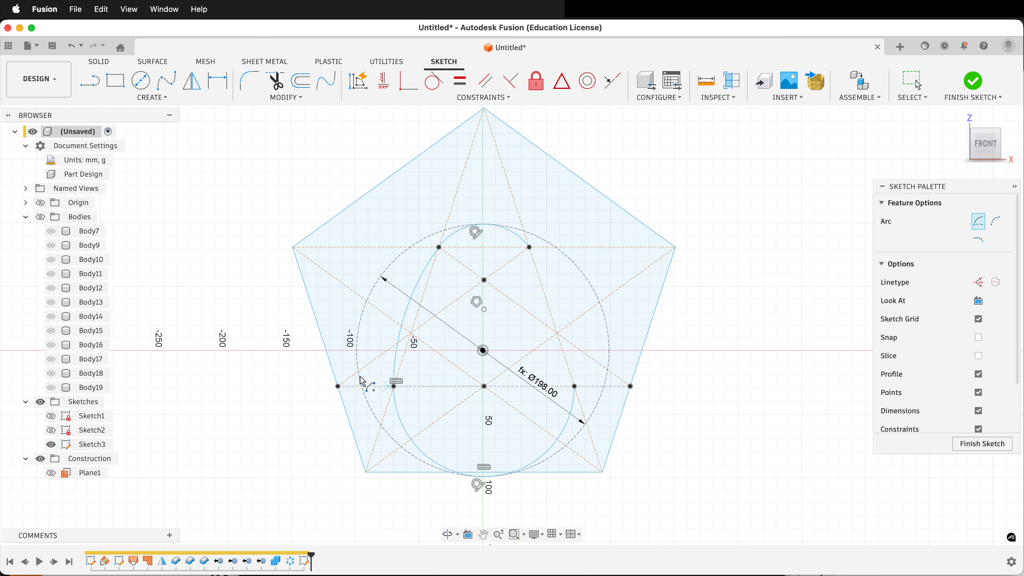
Step: Draw a center point arc centred on the lower horizontal line's left end, joining the right ends of the upper and lower arcs
click(338, 386)
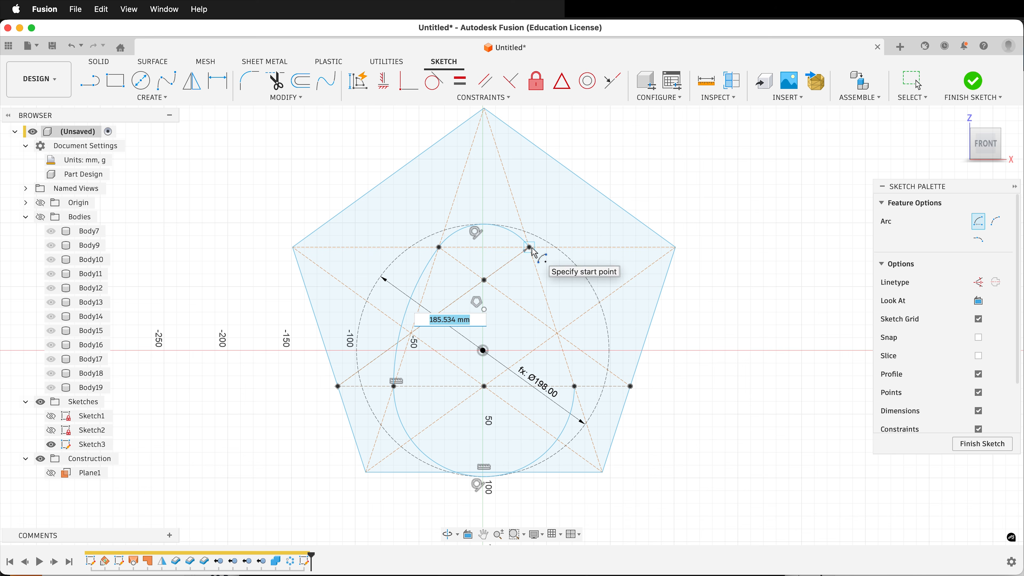
click(529, 247)
click(575, 386)
scroll(532, 375, up, 3)
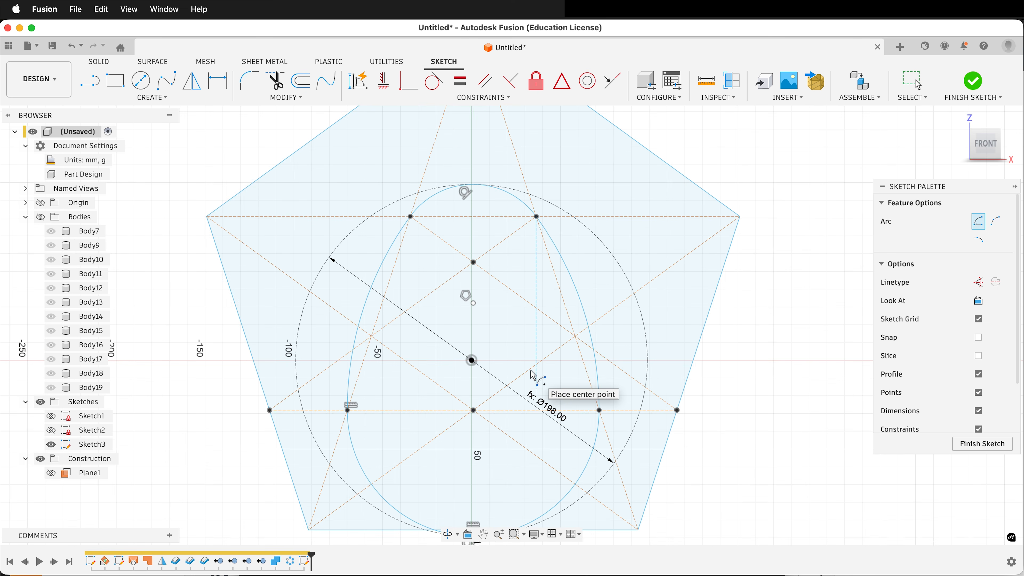
key(Escape)
Step: Pull the left side arc to expose its centre and make that centre coincident with the lower horizontal line's right end
mouse_move(382, 240)
mouse_down()
mouse_move(360, 237)
mouse_move(380, 250)
mouse_up()
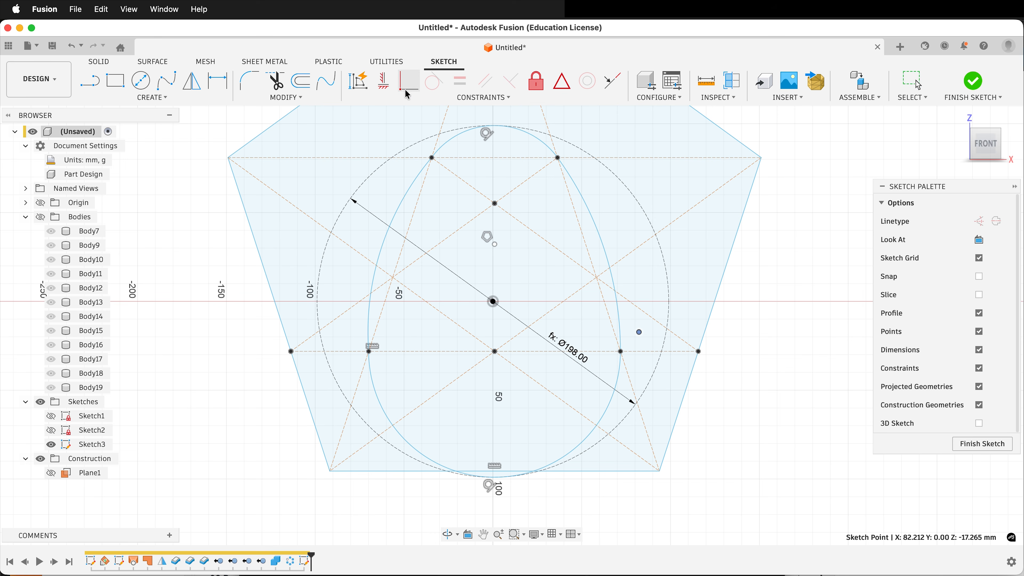
click(698, 351)
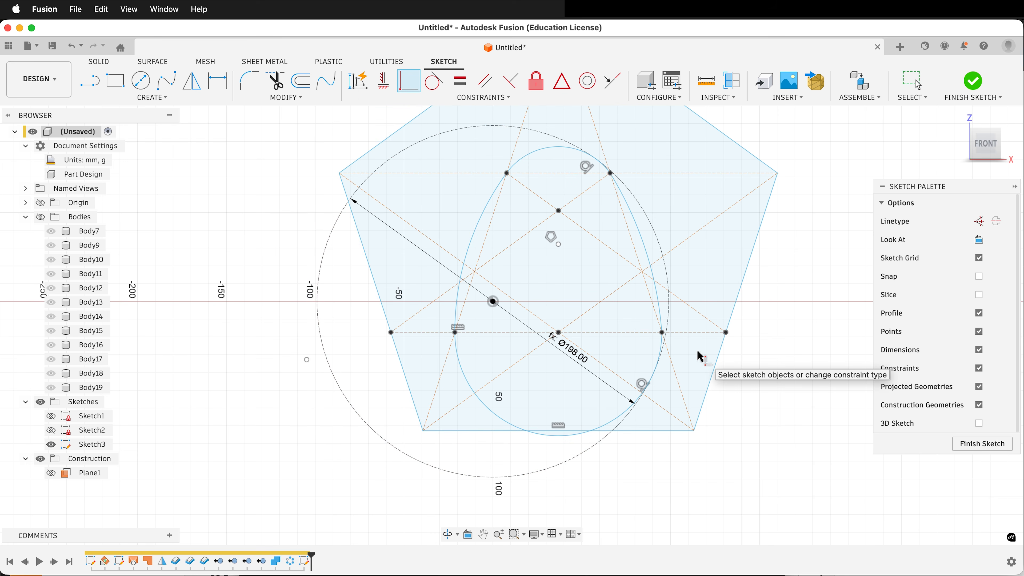
key(Escape)
Step: Move the egg profile back around the origin and align the lower horizontal line's middle point vertically with the origin
mouse_move(458, 357)
mouse_down()
mouse_move(379, 378)
mouse_move(373, 393)
mouse_up()
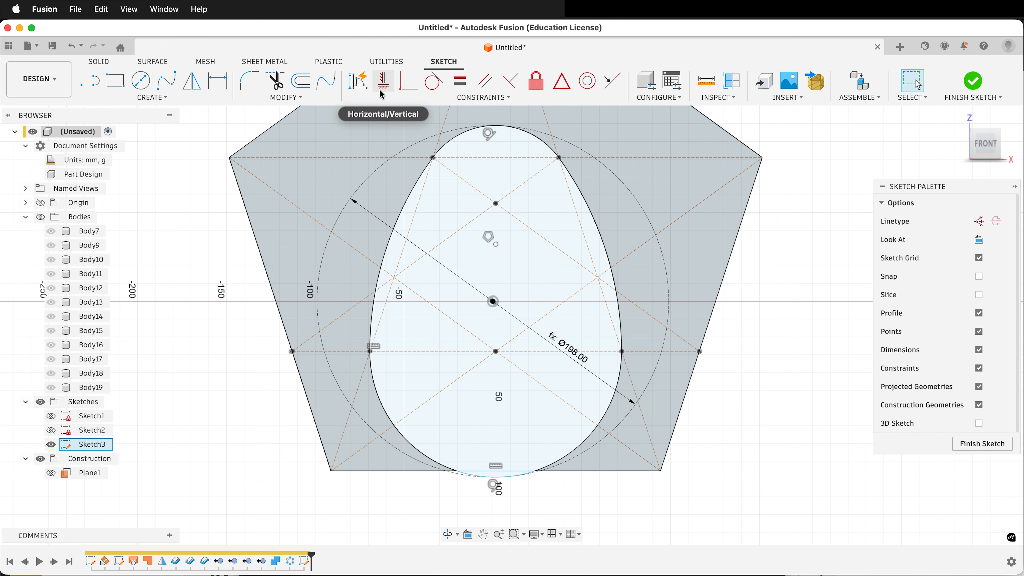
click(722, 333)
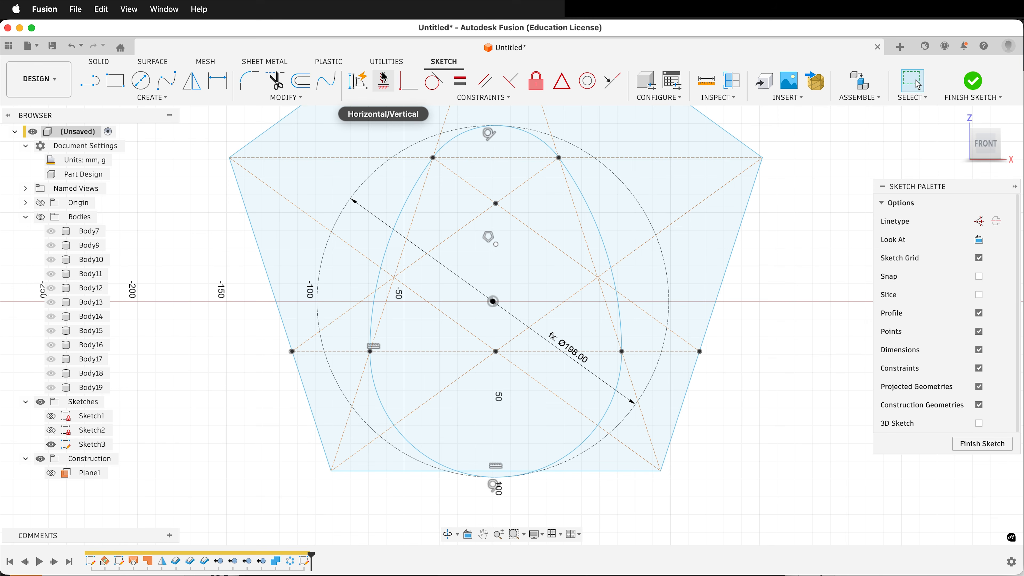
click(382, 81)
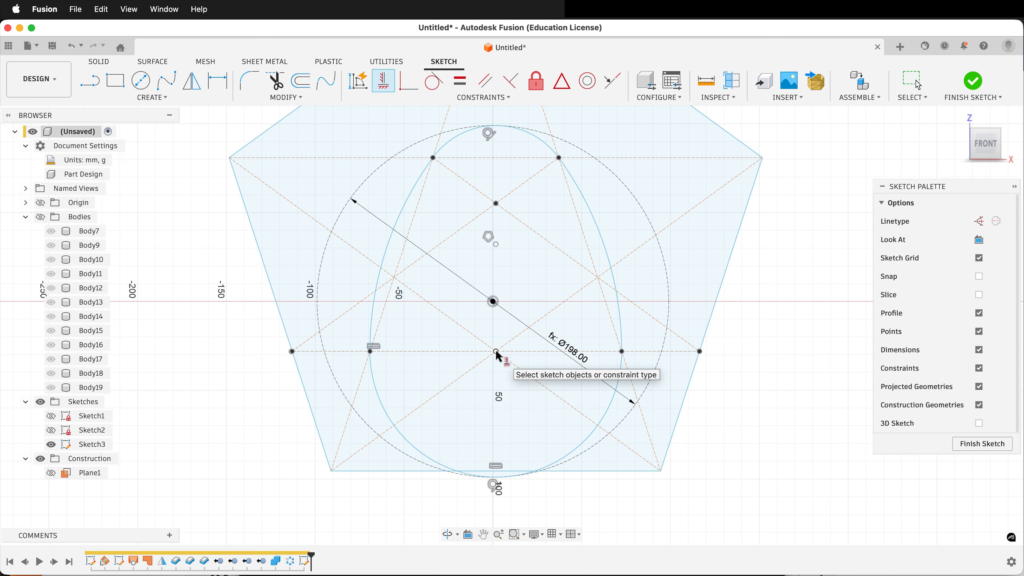
click(497, 351)
click(493, 301)
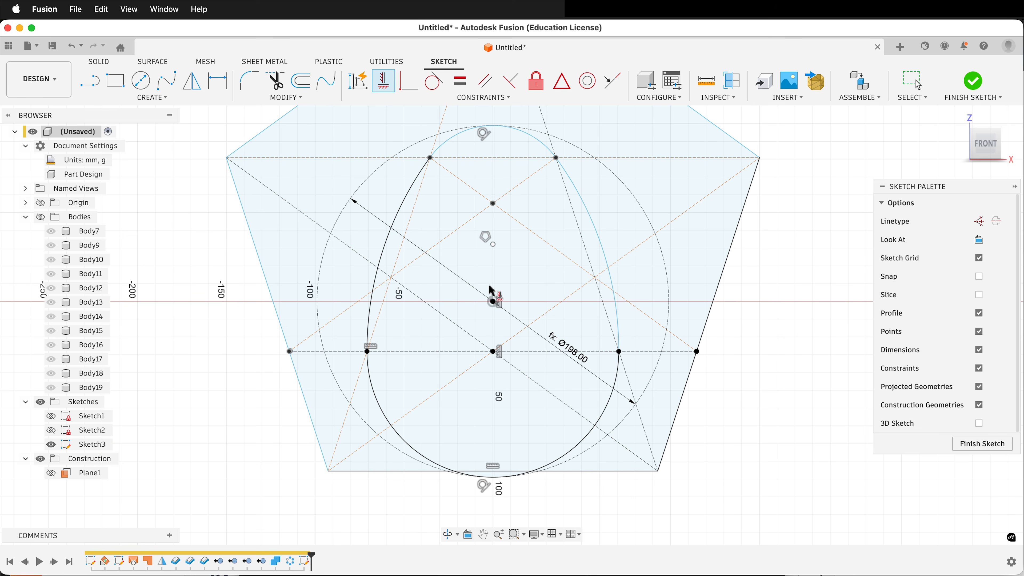
key(Escape)
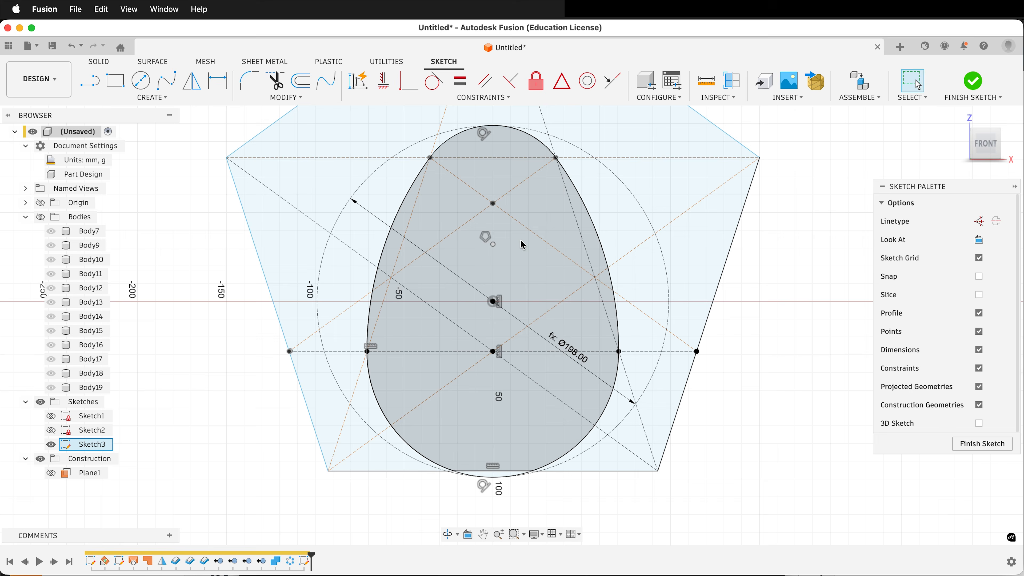
Step: Pull the right side arc to expose its centre and make that centre coincident with the lower horizontal line's left end
drag(597, 234, 622, 232)
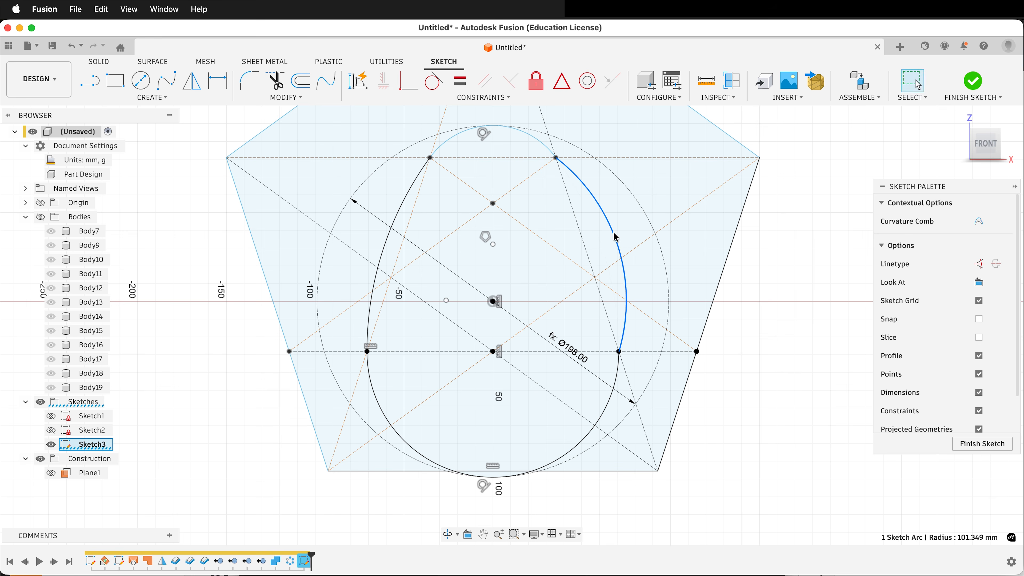
drag(481, 288, 446, 301)
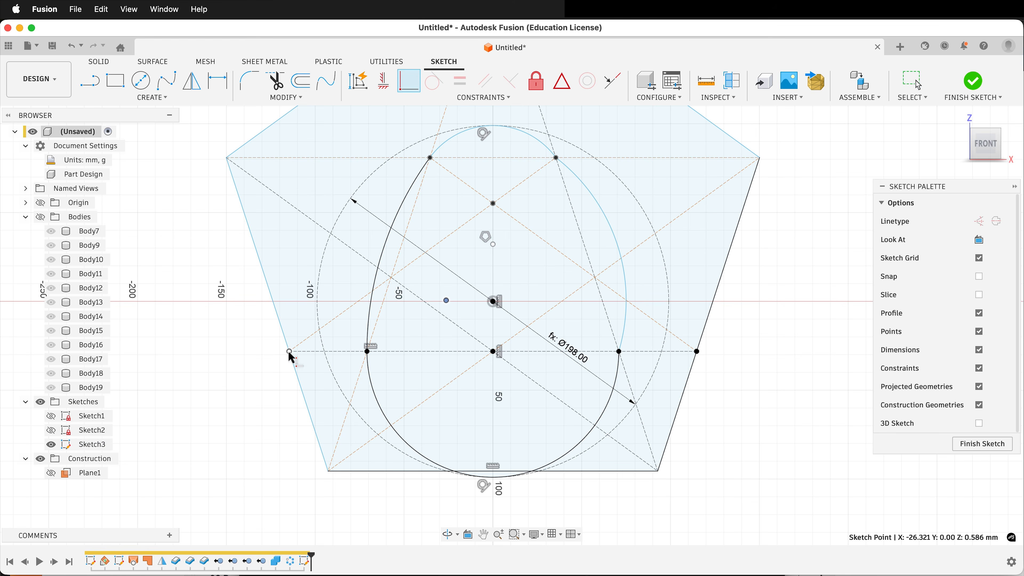
key(Delete)
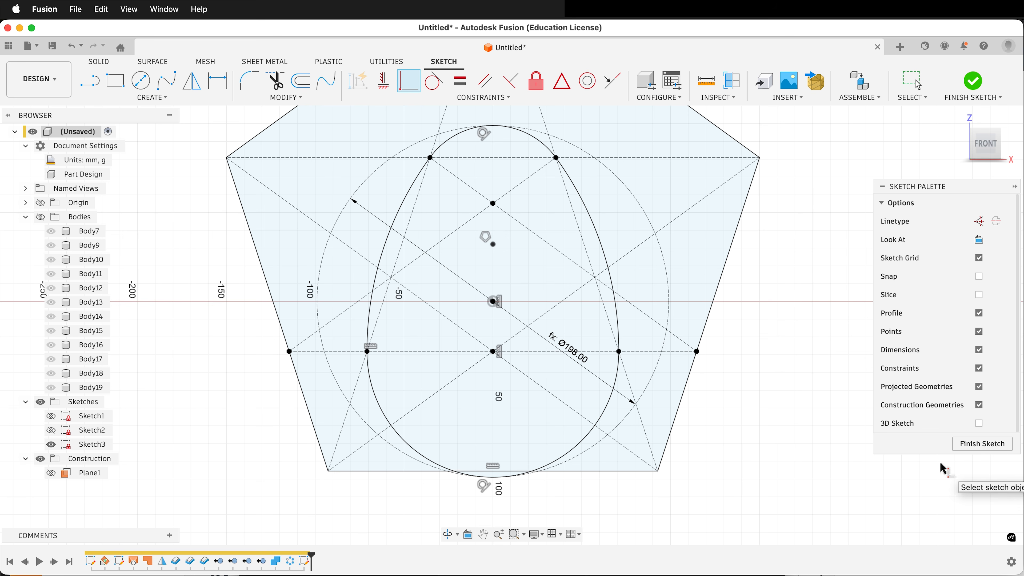
Step: Draw a vertical centre line from the egg profile's lowest point to its highest point and finish the sketch
key(l)
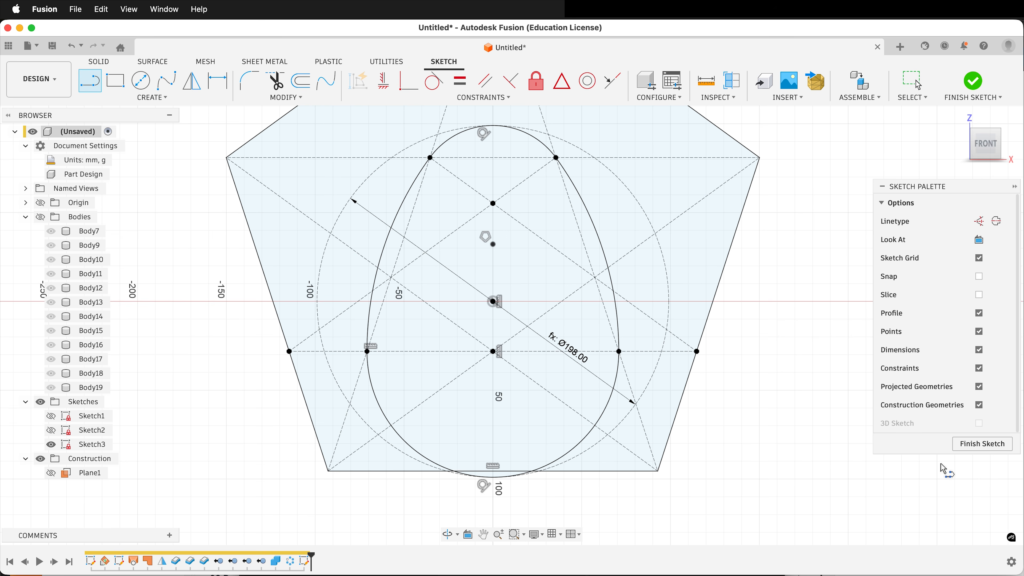
click(494, 479)
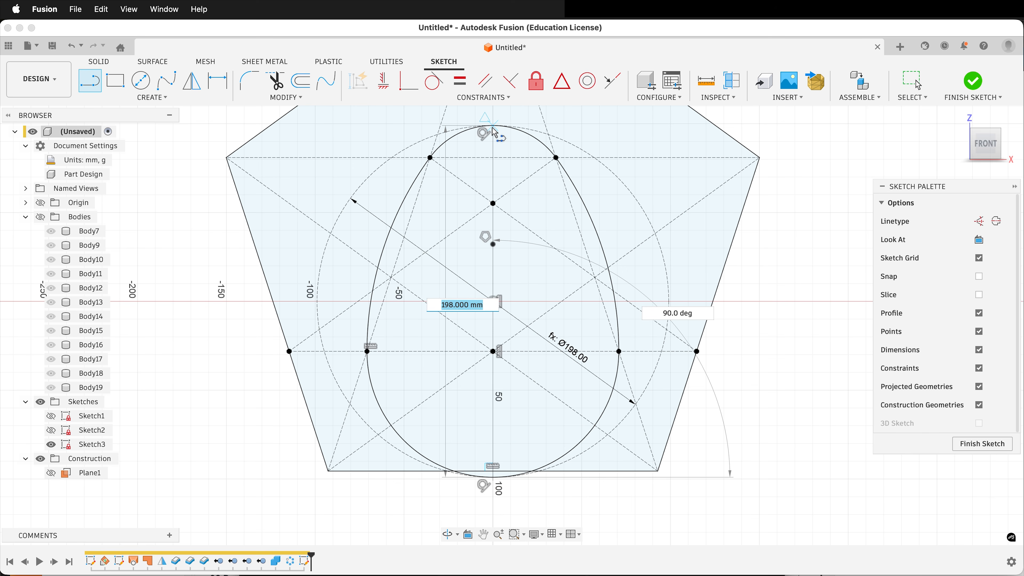
click(493, 128)
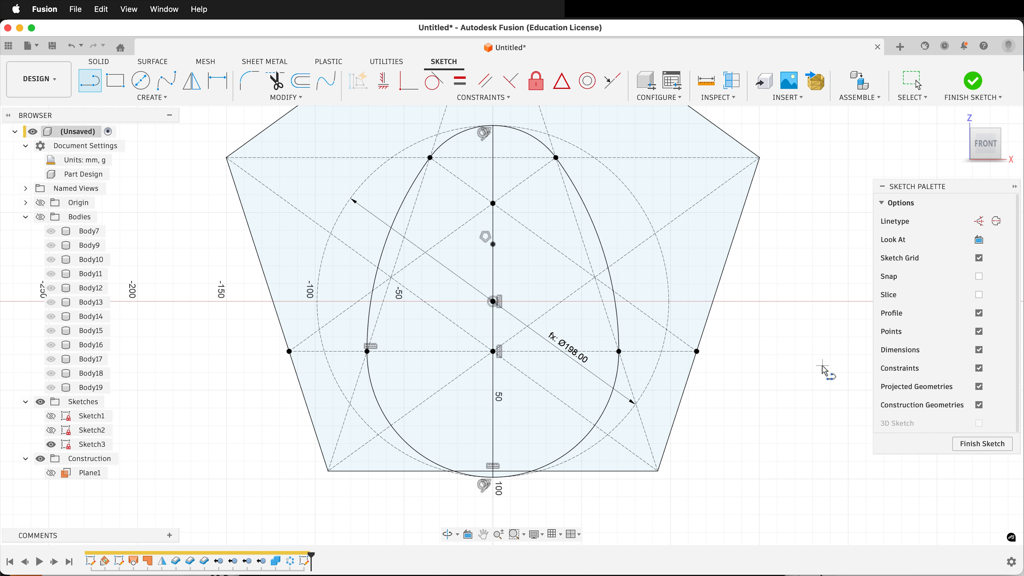
click(982, 443)
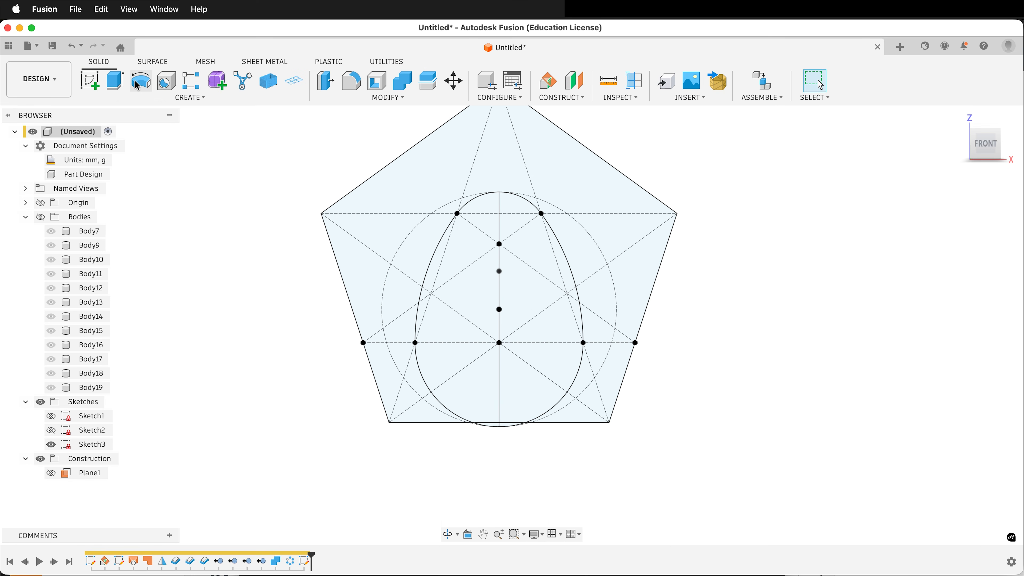
Step: Set up a 360° Revolve of the egg profile's right half about the vertical centre line, with the petal bodies shown
click(141, 80)
click(549, 262)
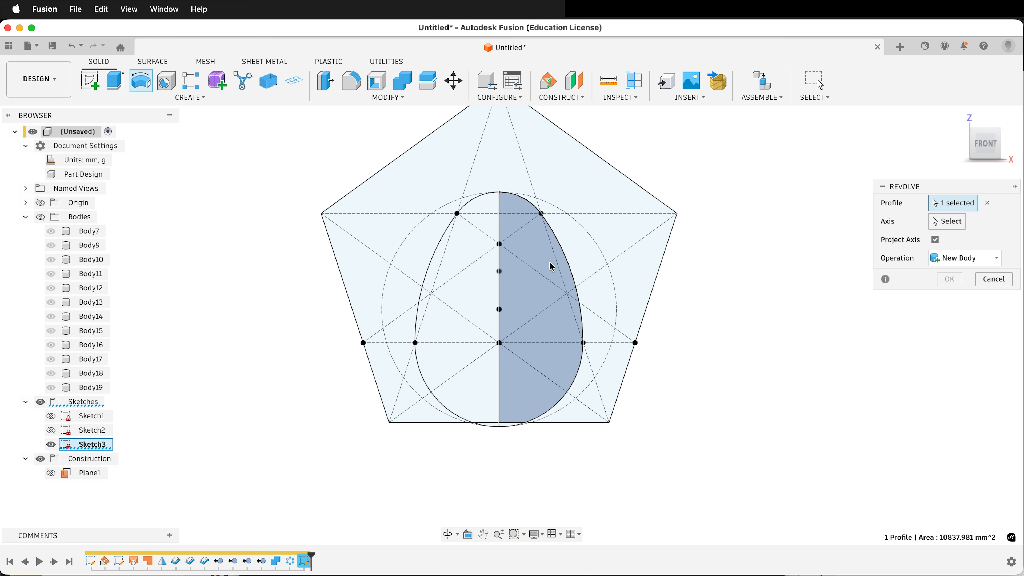
click(934, 222)
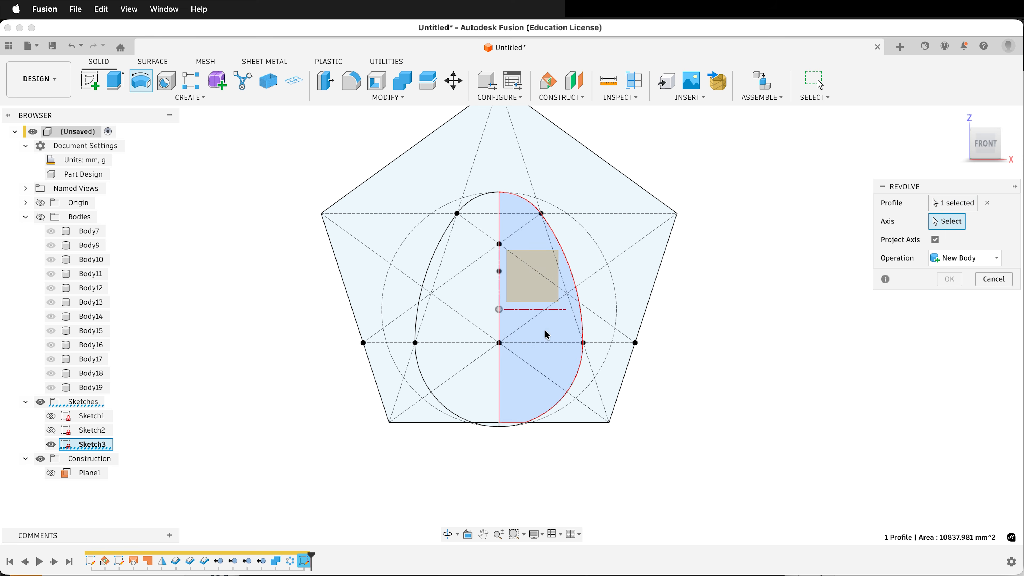
click(499, 304)
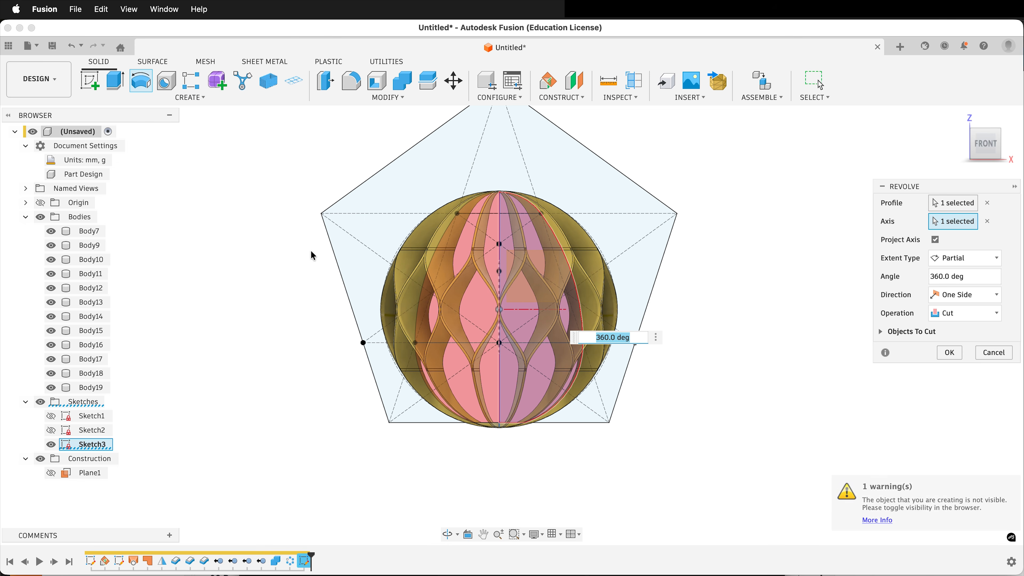
shift+scroll(577, 321, up, 10)
shift+scroll(577, 321, down, 5)
shift+scroll(578, 320, down, 5)
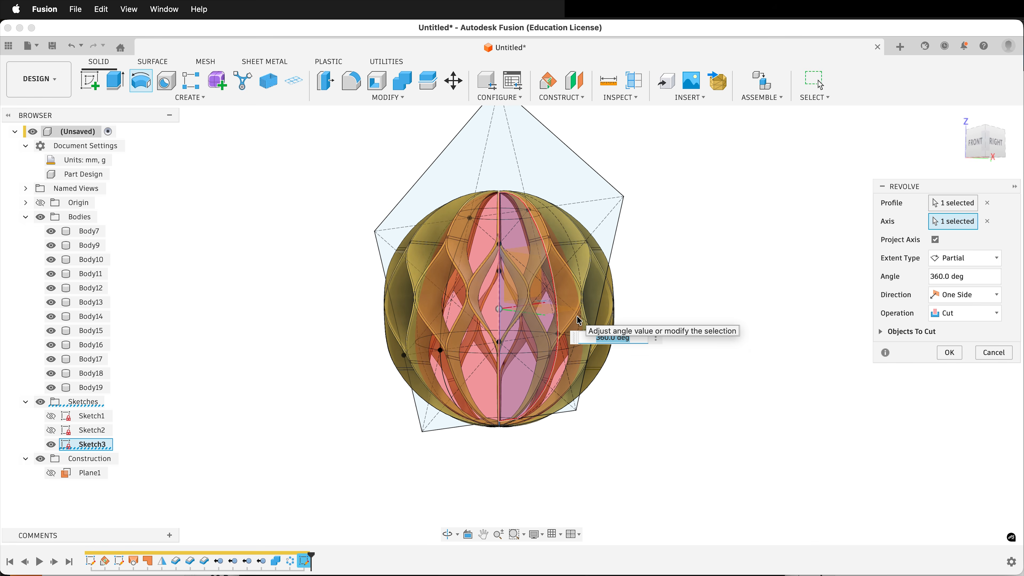
scroll(577, 320, up, 10)
shift+scroll(577, 320, down, 8)
shift+scroll(577, 321, up, 8)
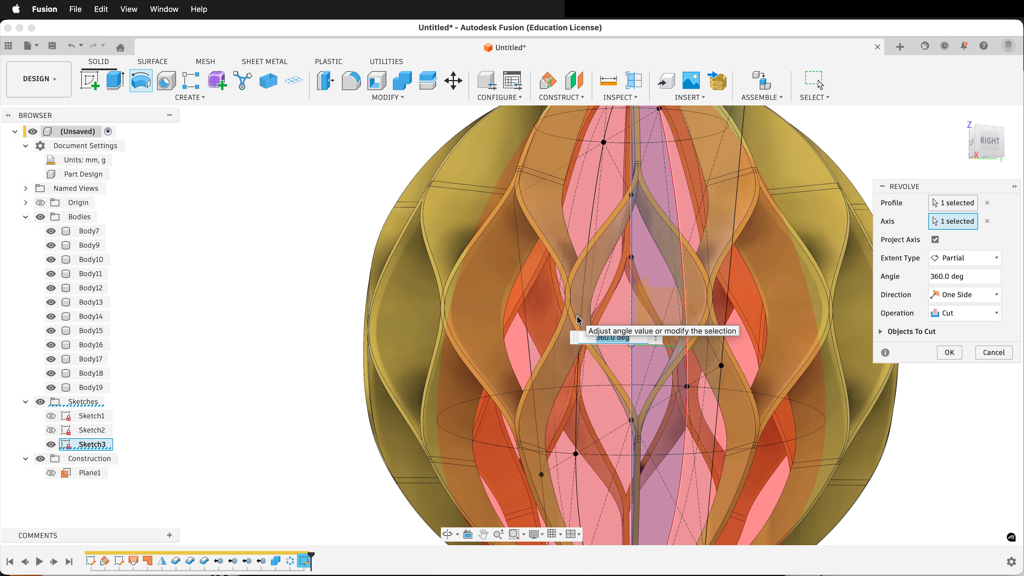
scroll(577, 321, down, 3)
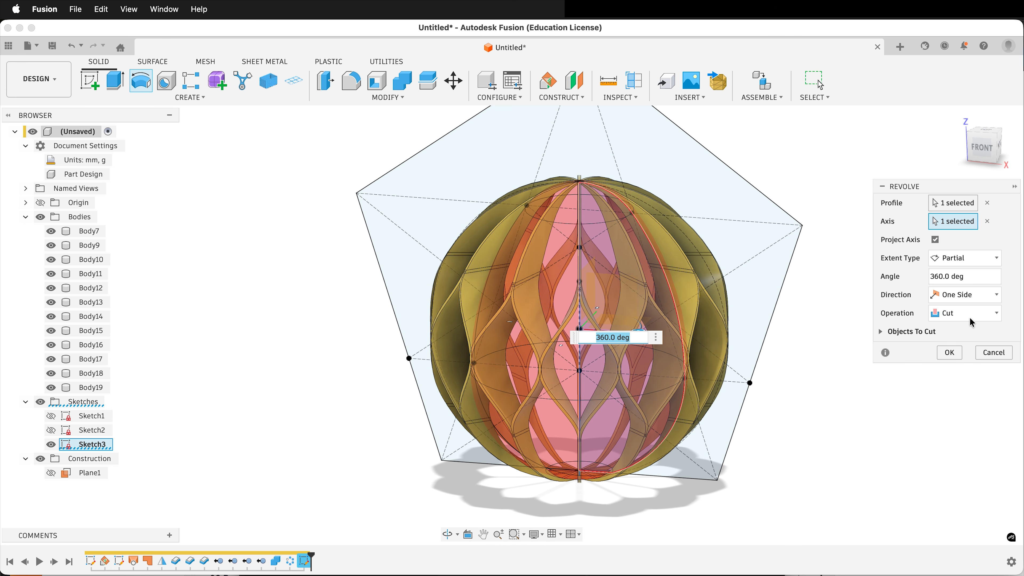
Step: Set the revolve operation to Intersect and complete it, trimming the petal bodies to the egg shape
click(983, 313)
click(934, 347)
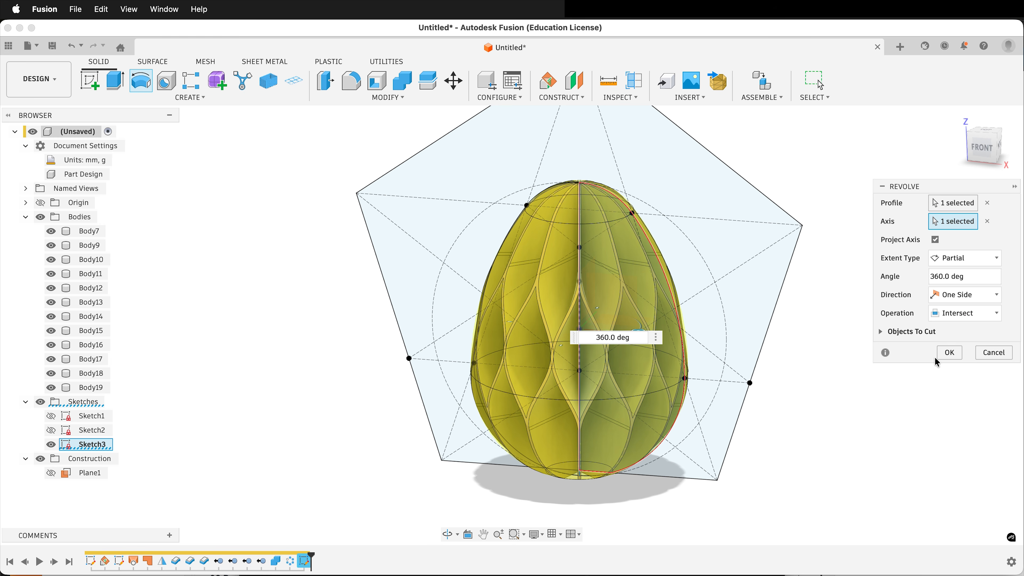
click(949, 353)
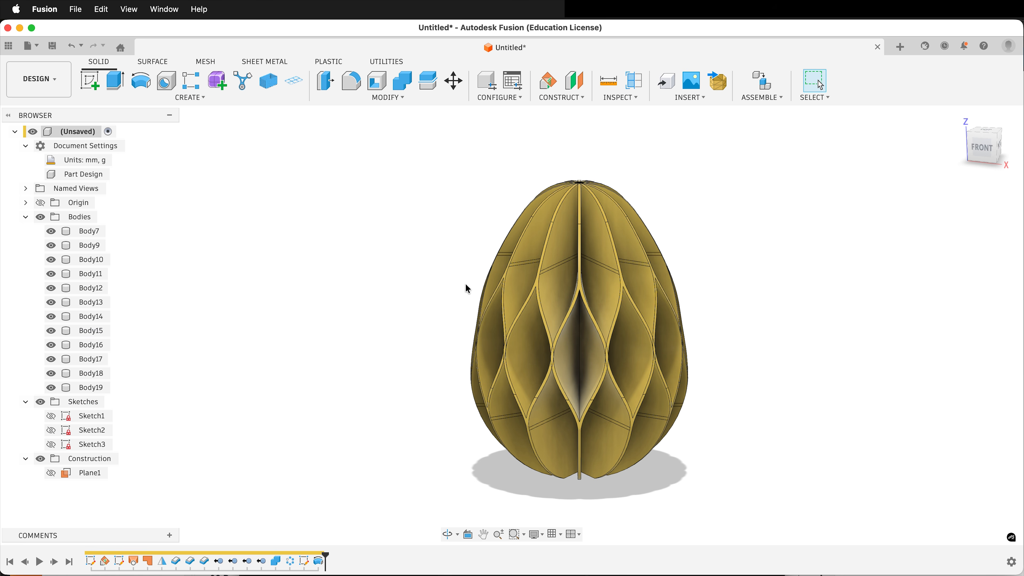
Step: Combine all the egg's petal bodies into a single body with the Join operation, without keeping the tools
scroll(468, 289, up, 10)
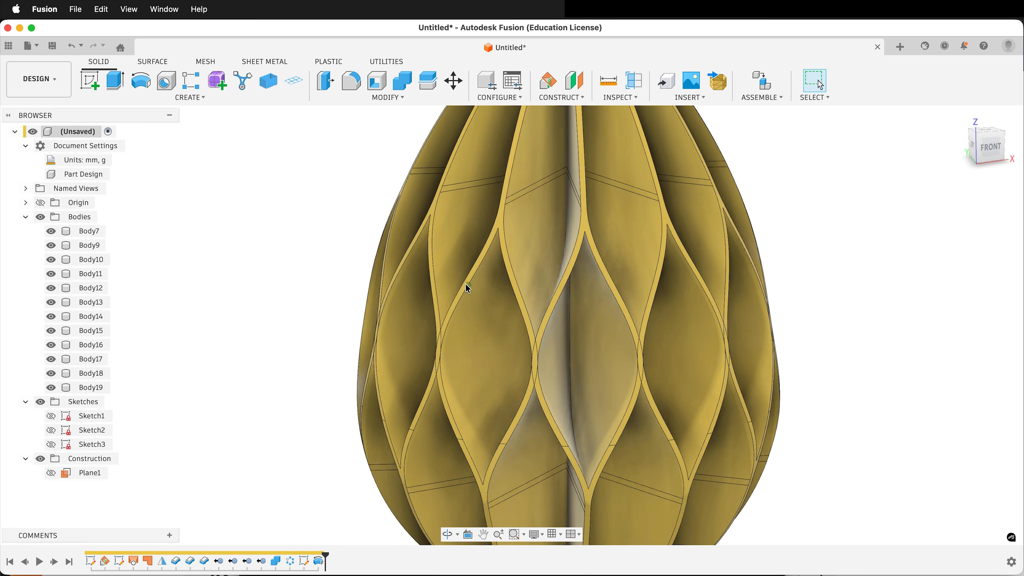
scroll(468, 288, down, 10)
scroll(458, 278, up, 3)
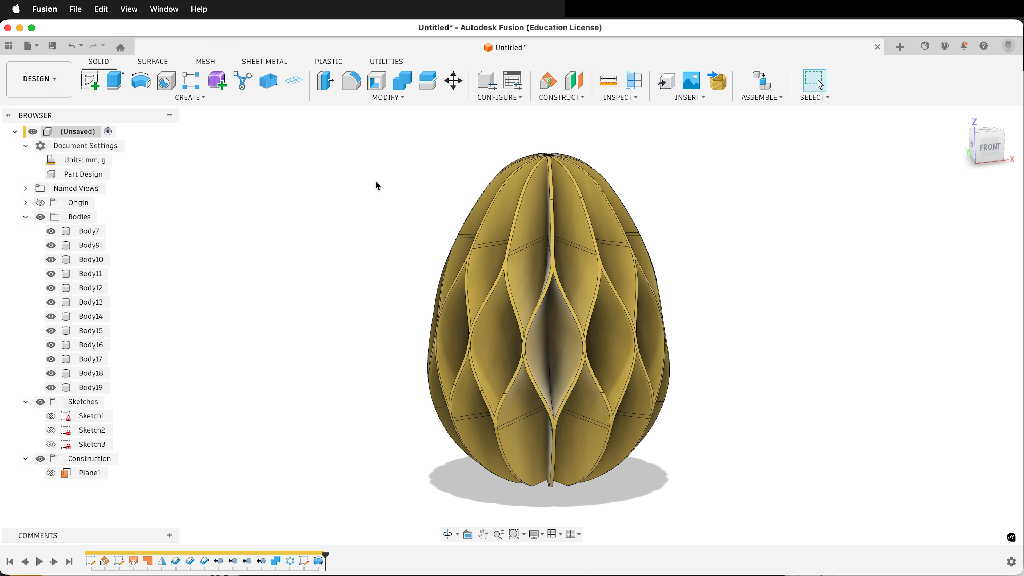
scroll(367, 235, down, 4)
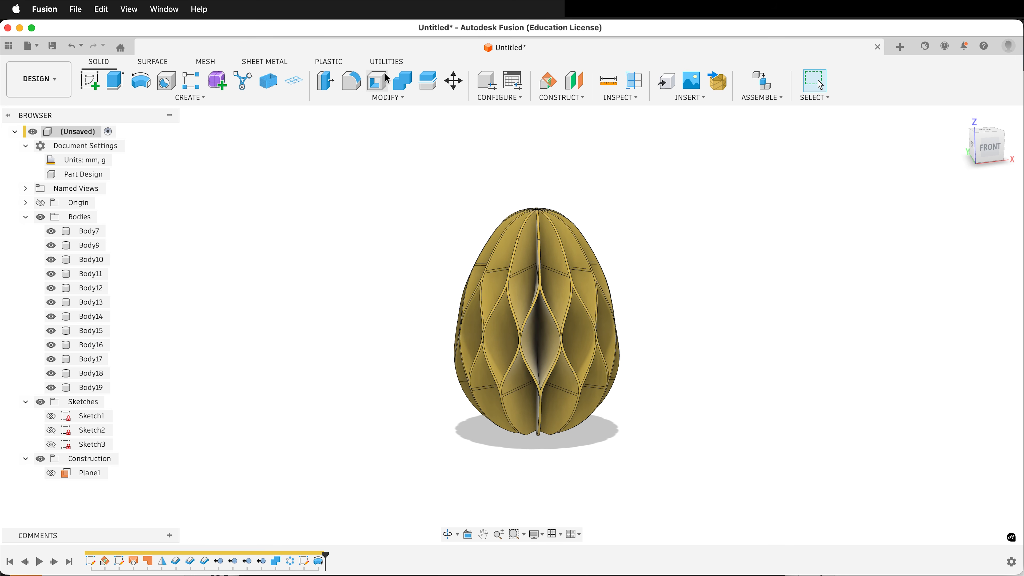
drag(349, 169, 690, 474)
click(402, 80)
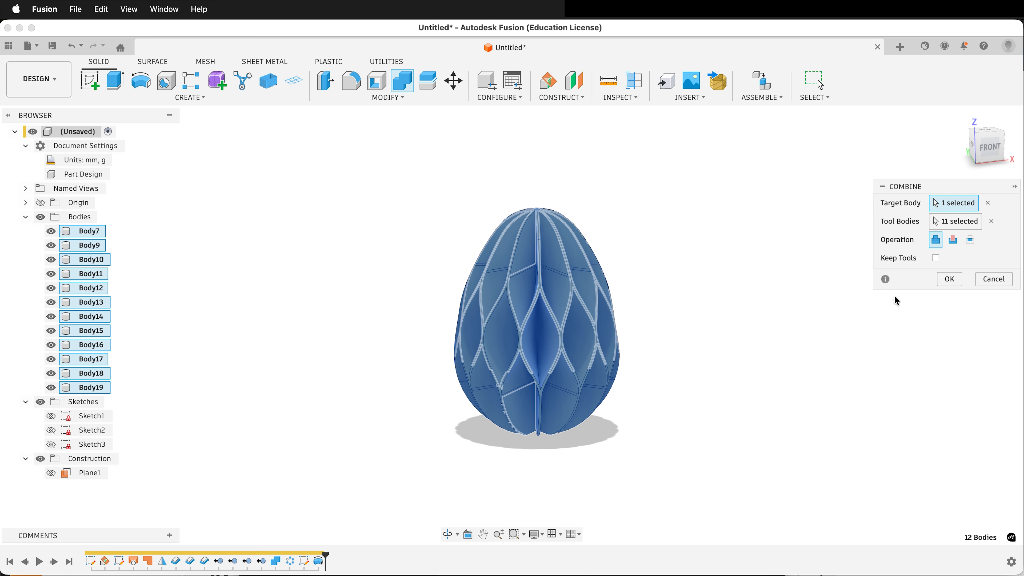
click(949, 284)
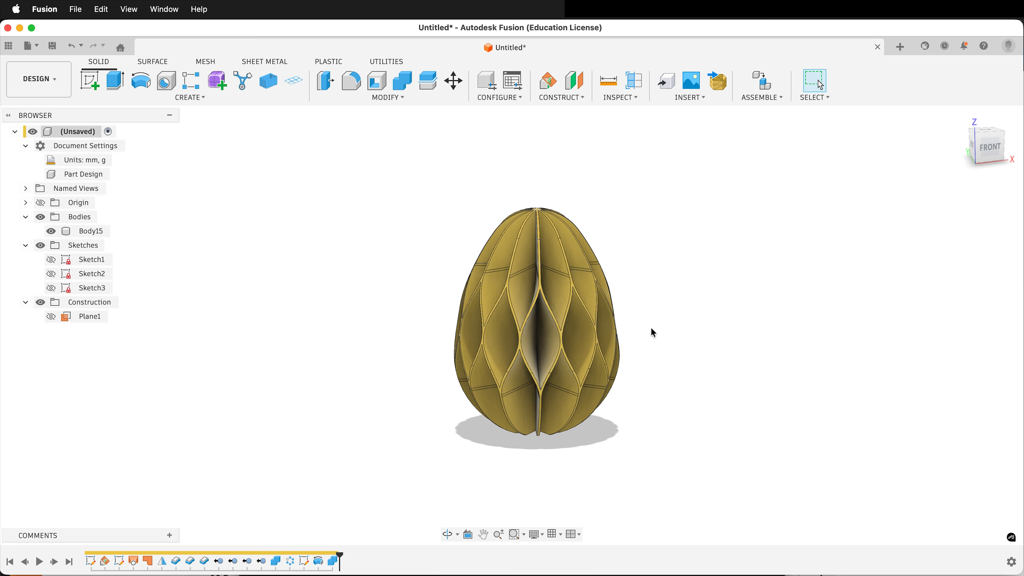
Step: Examine the joined egg from the front, sides, top and underside
scroll(655, 284, up, 5)
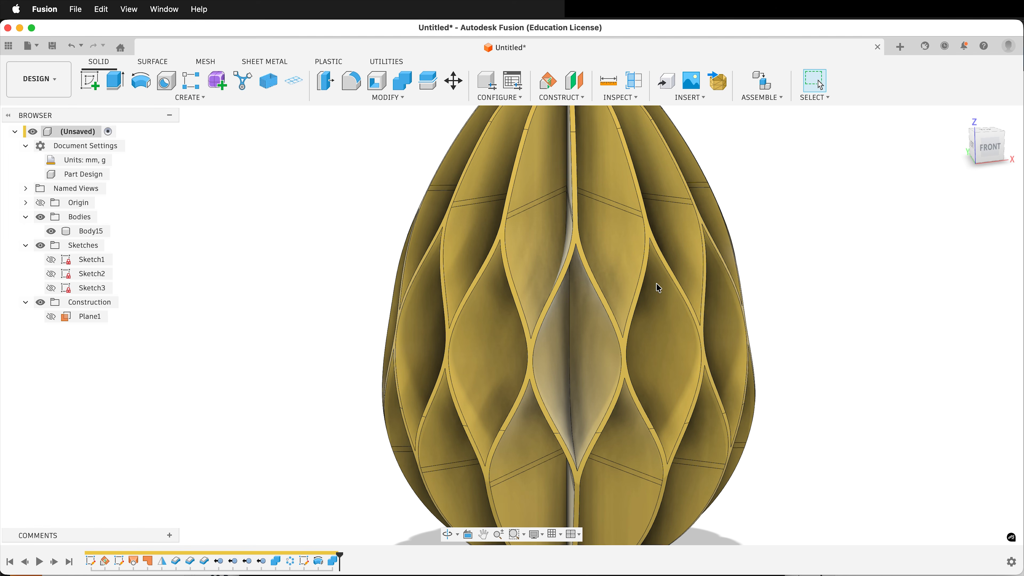
scroll(656, 284, down, 3)
shift+scroll(660, 282, right, 10)
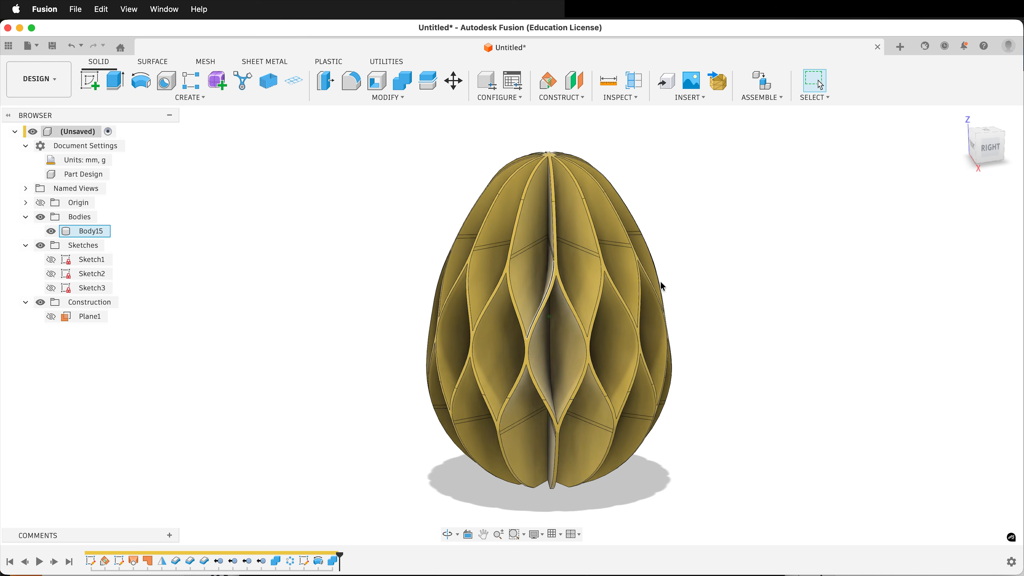
shift+scroll(660, 282, up, 10)
shift+scroll(659, 282, left, 5)
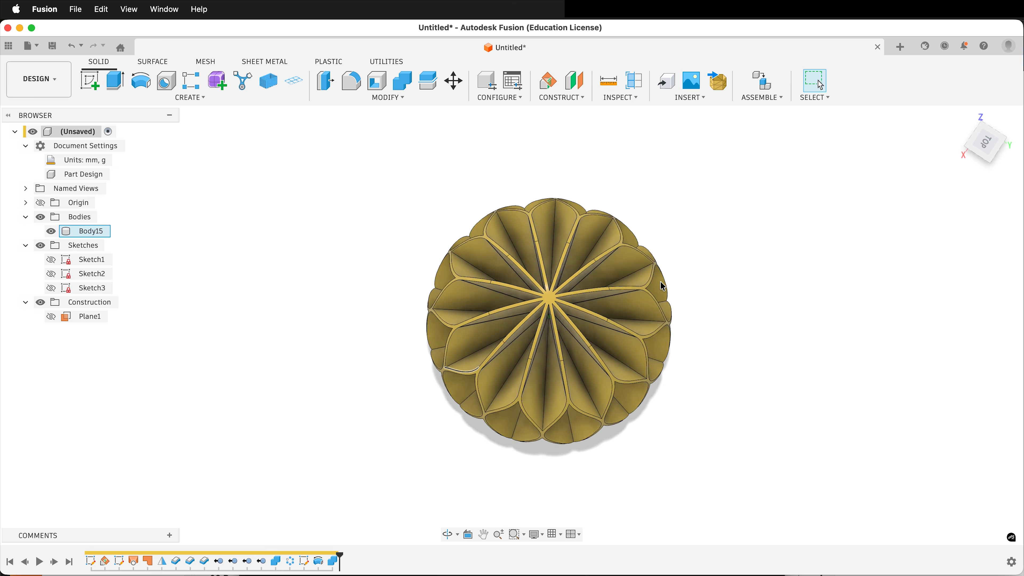
shift+scroll(660, 283, down, 8)
shift+scroll(660, 283, down, 10)
shift+scroll(660, 282, left, 8)
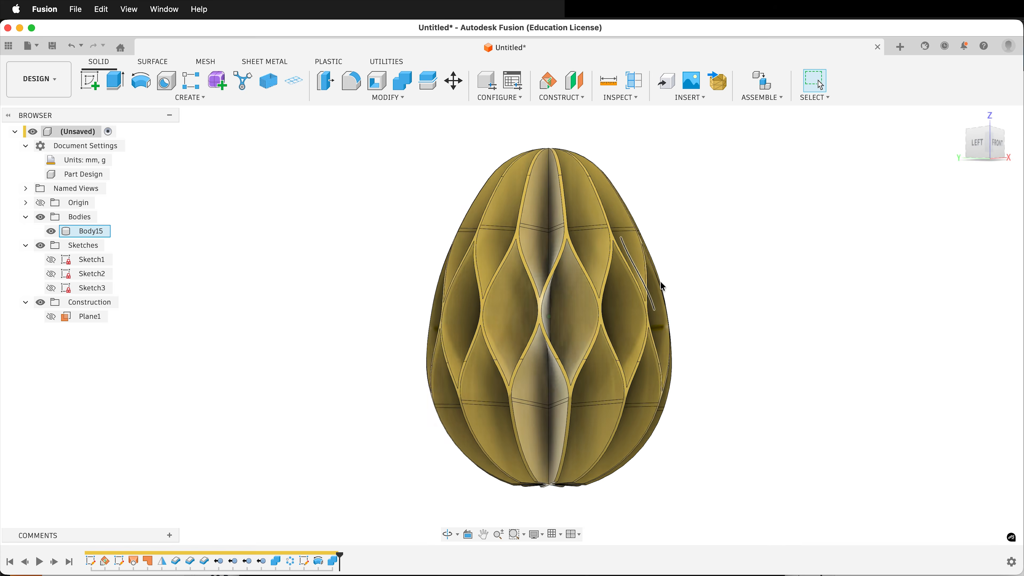
shift+scroll(660, 282, up, 10)
shift+scroll(660, 283, right, 8)
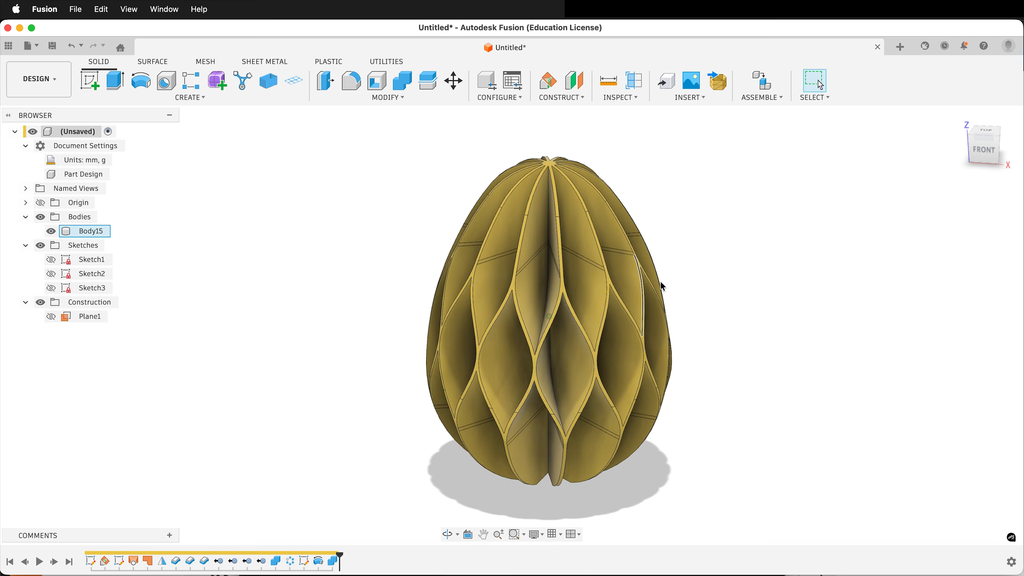
shift+scroll(856, 282, right, 12)
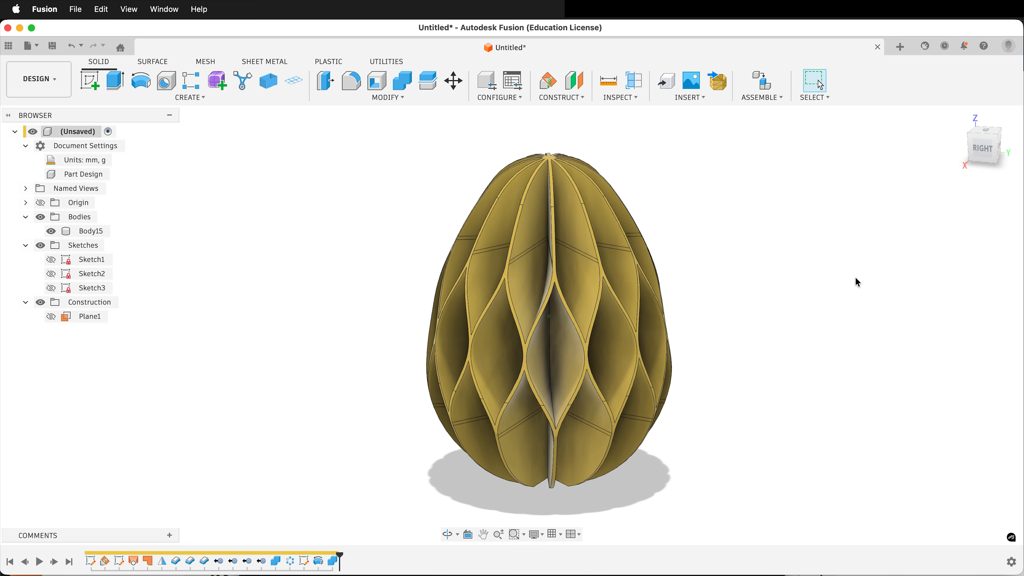
shift+scroll(855, 277, up, 12)
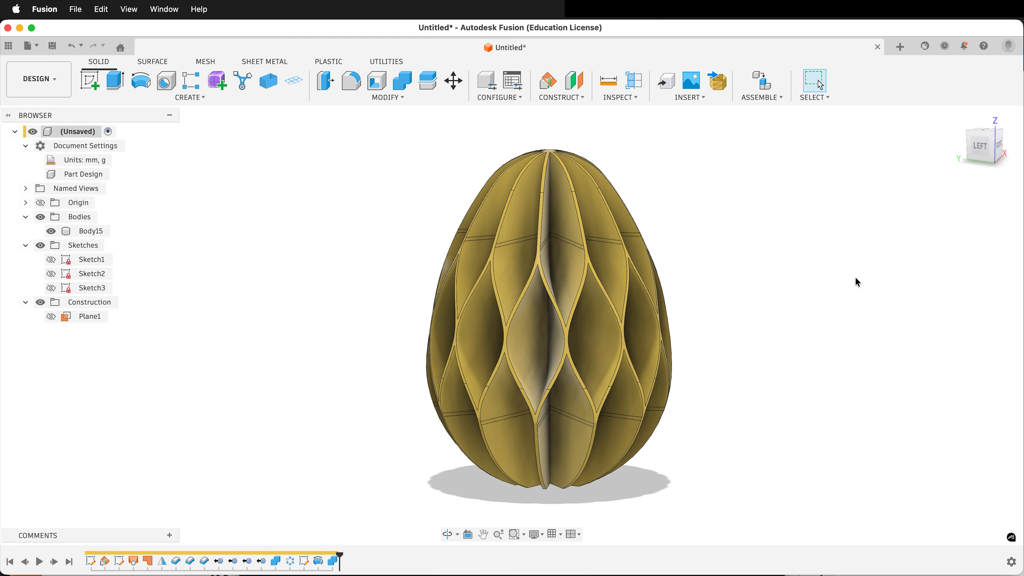
shift+scroll(855, 277, down, 10)
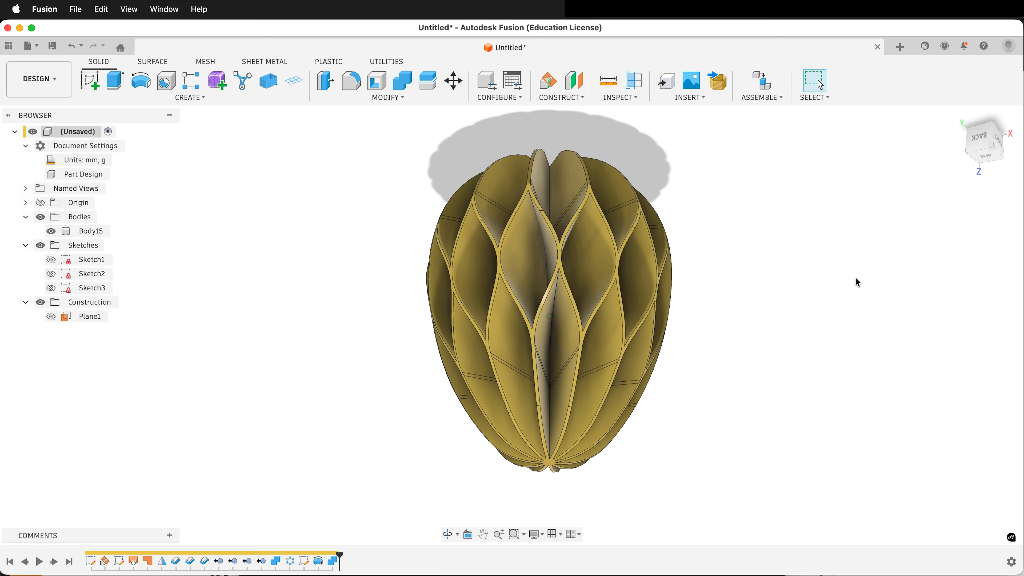
shift+scroll(855, 277, down, 5)
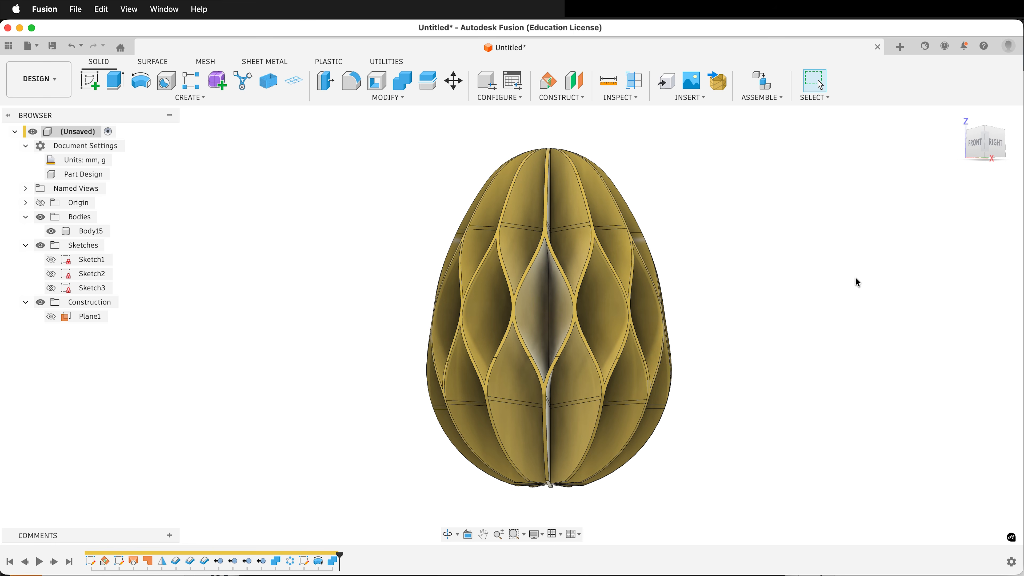